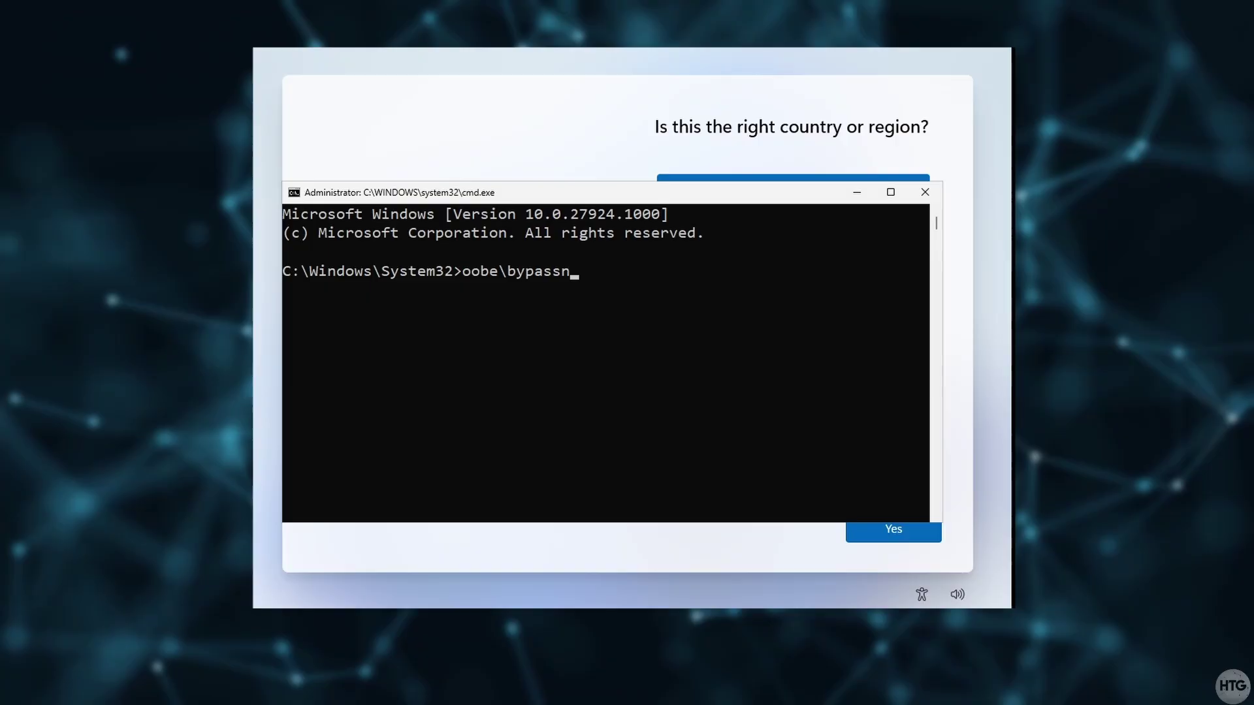
Run oobe\bypassnro in Command Prompt and see it is not recognized on this build
text(nro)
key(Return)
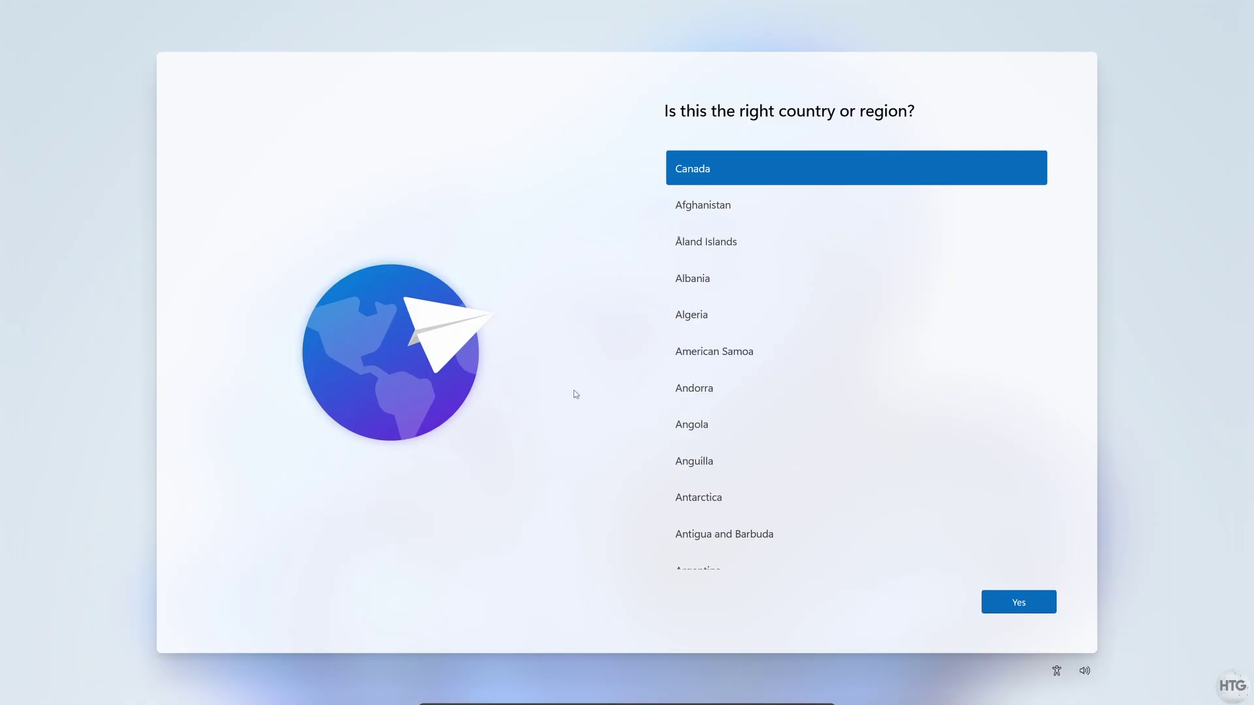
Open Command Prompt over setup, enlarge its font, and run start ms-cxh:localonly
key(shift+F10)
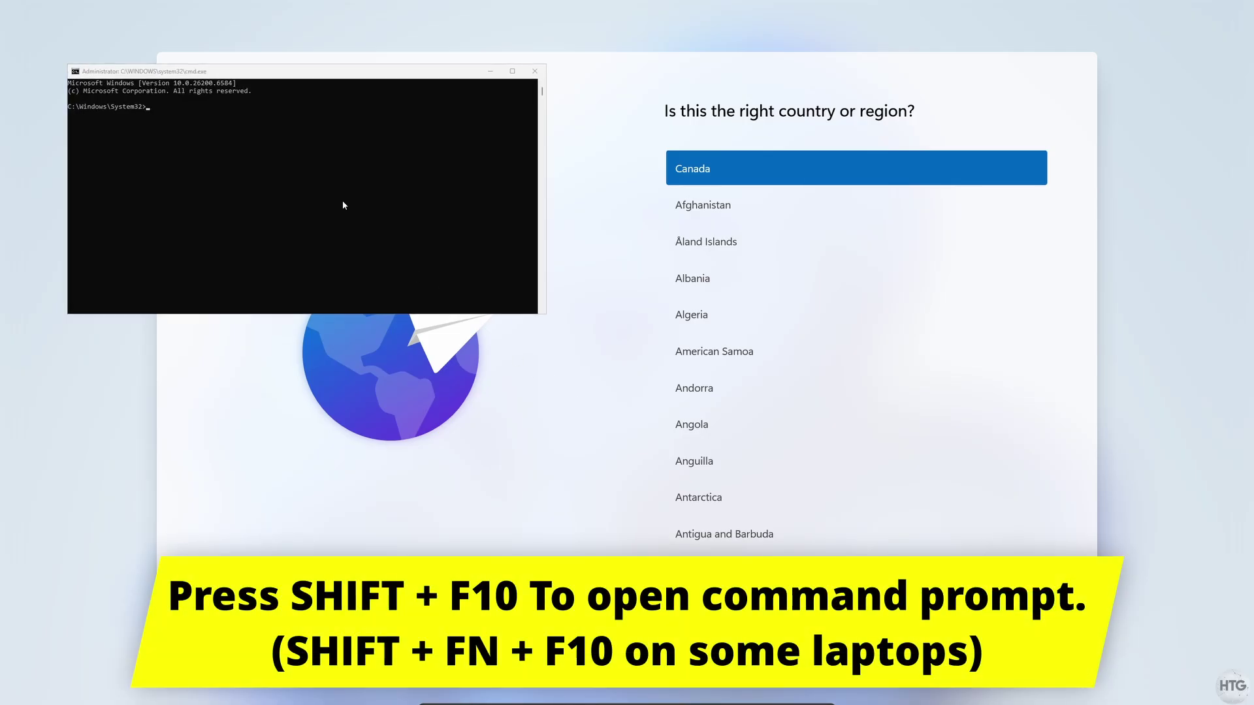
ctrl+scroll(319, 199, up, 5)
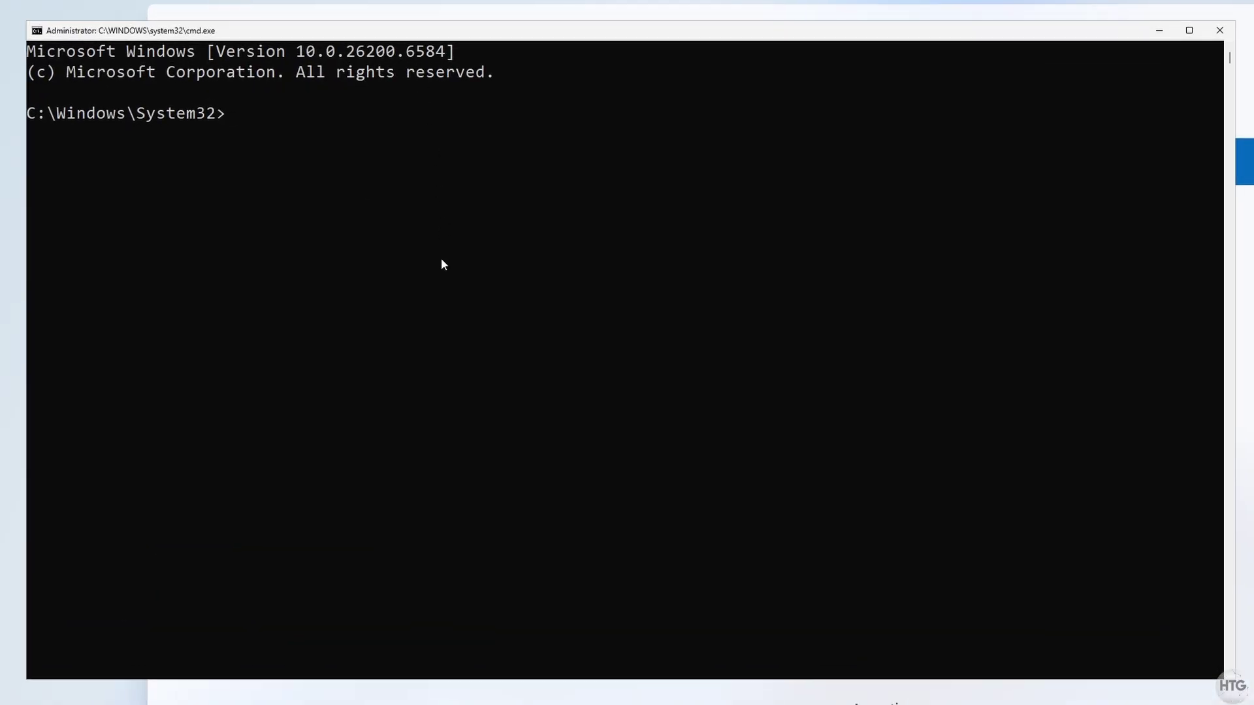
text(start )
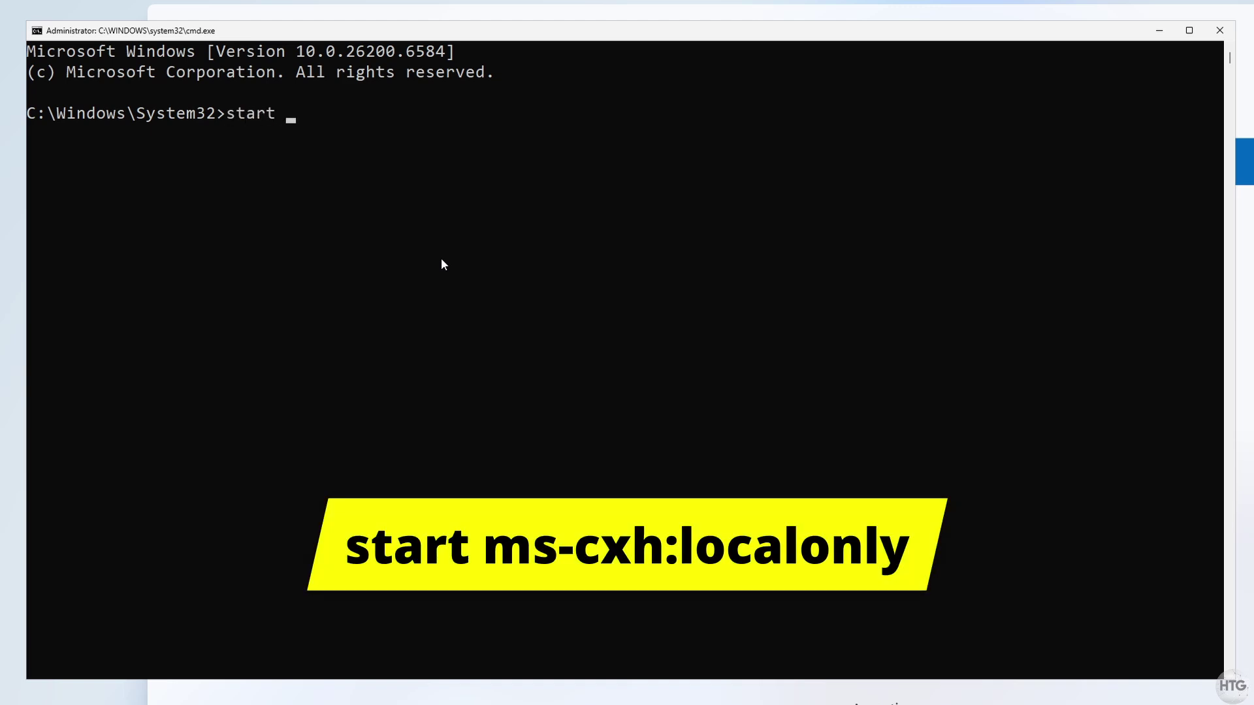
text(ms-cxh)
key(BackSpace)
text(xh:localonly)
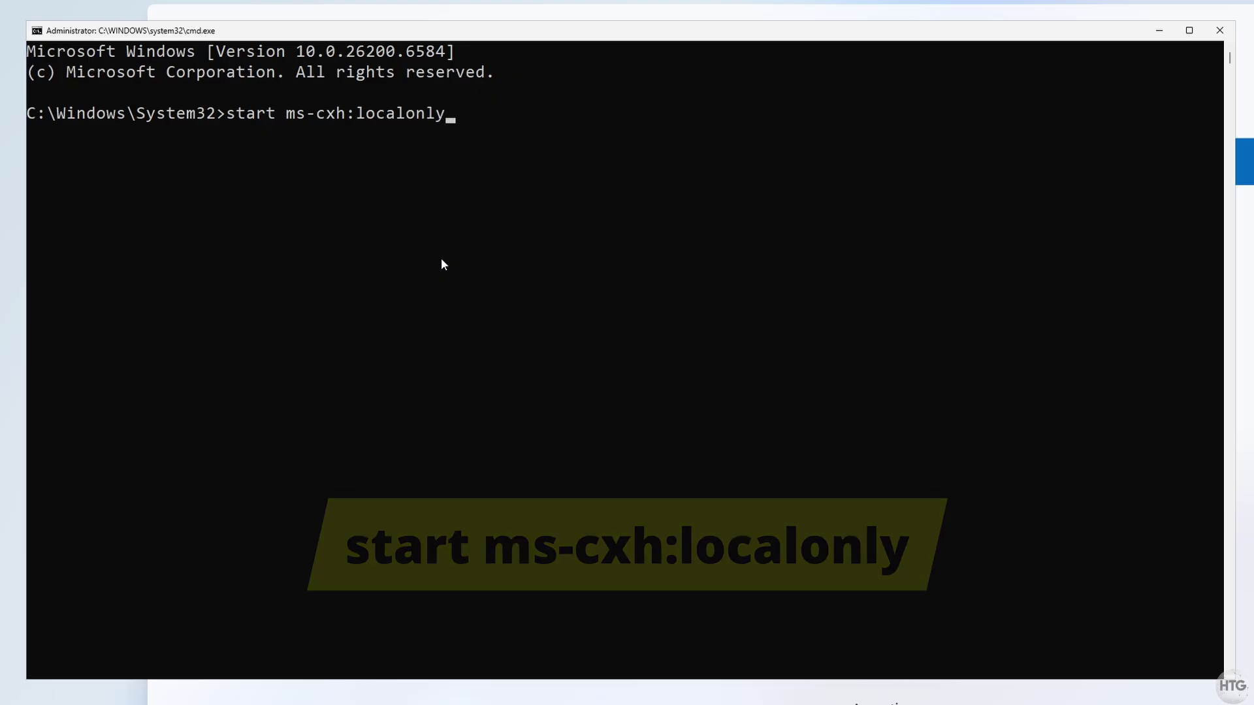
key(Return)
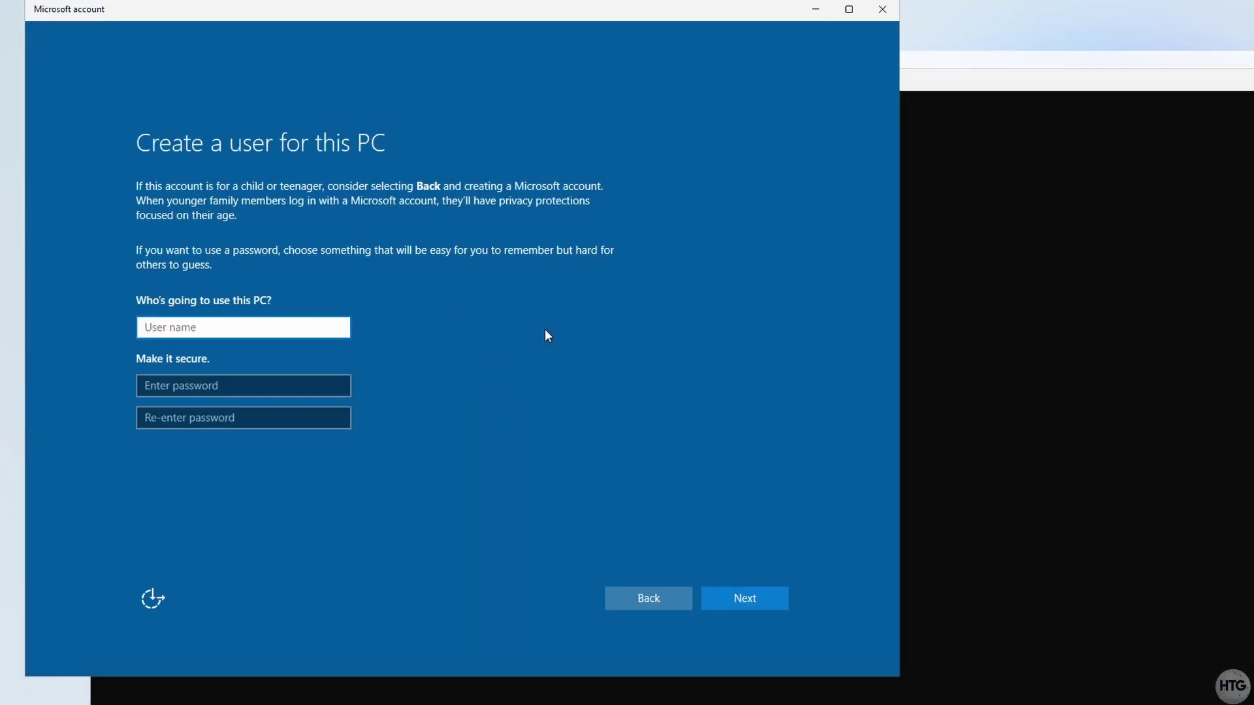
Enter a local user name and leave both password fields blank
text(TheHowToGuy123)
click(337, 386)
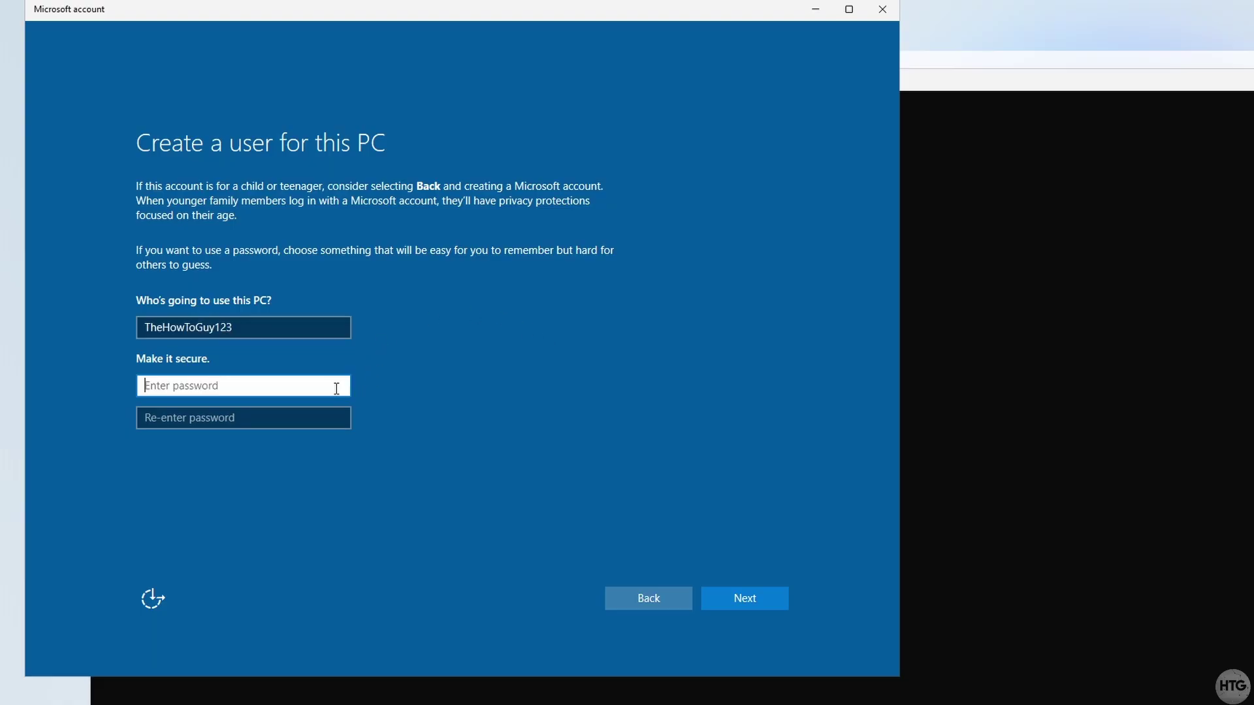
click(333, 418)
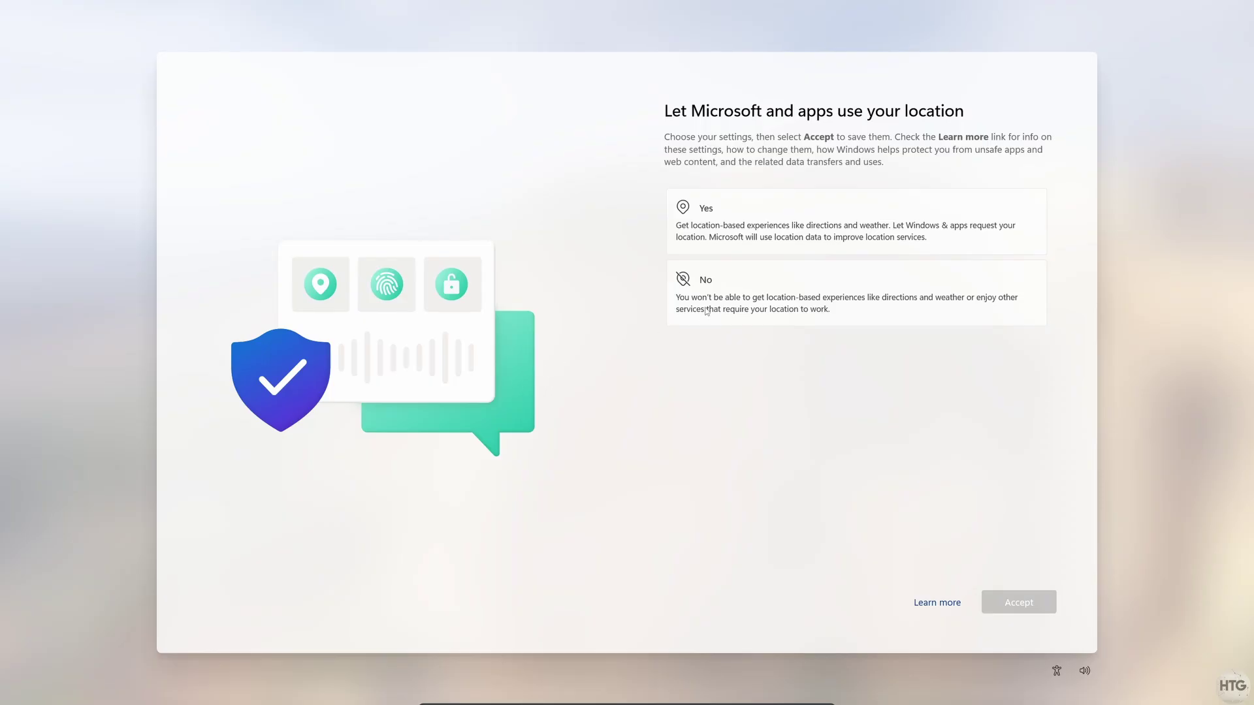
Allow location, turn off Find my device, send Required diagnostics only, then open Start
click(695, 238)
click(1019, 603)
click(693, 281)
click(1019, 602)
click(954, 382)
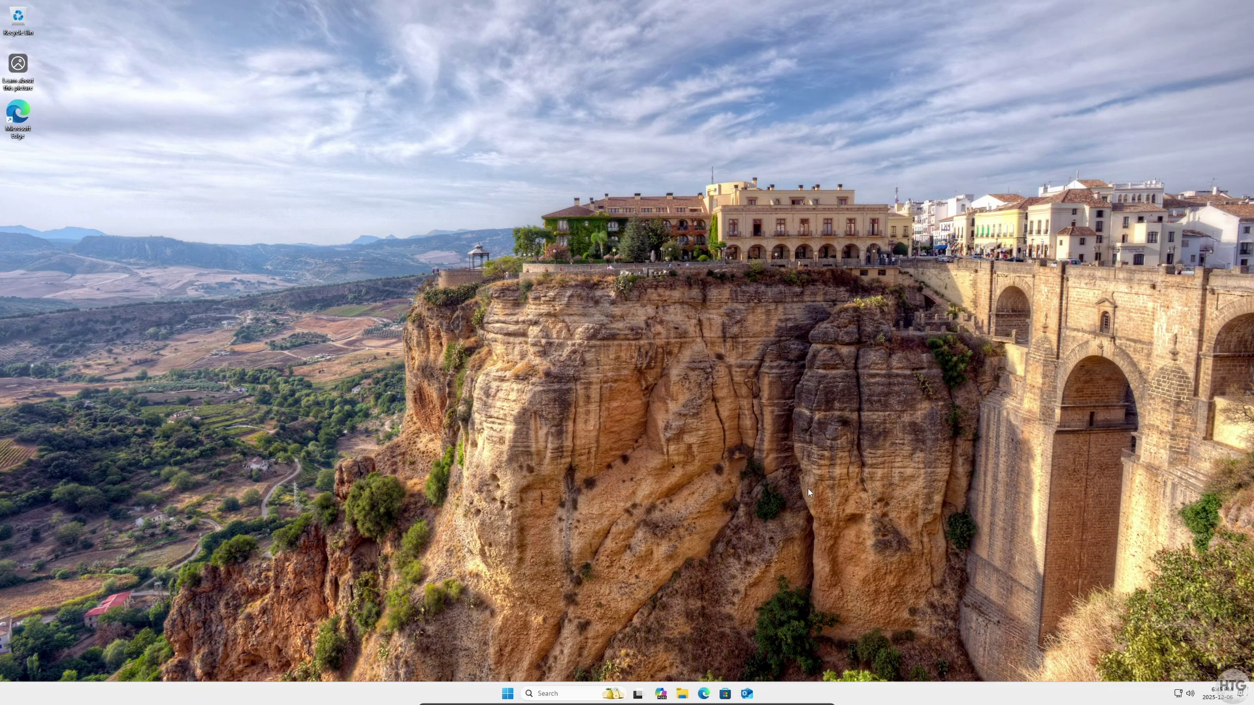
click(507, 693)
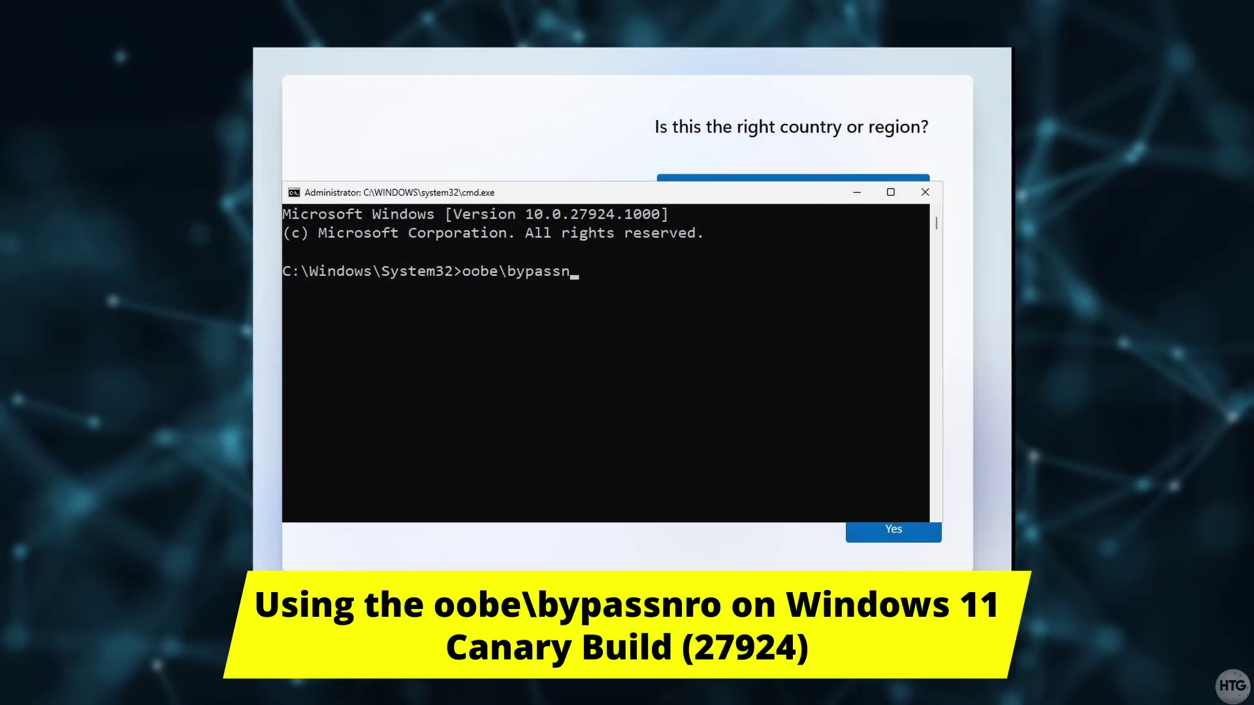
text(nro)
key(Return)
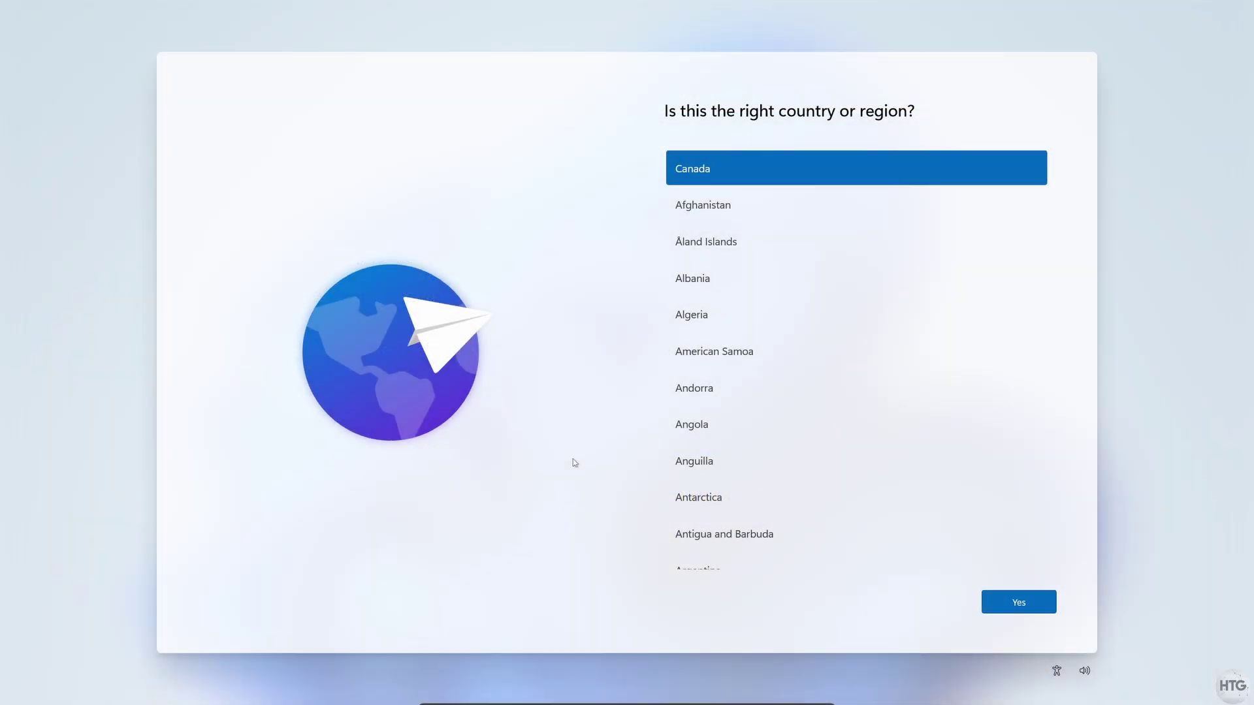
Open Command Prompt with Shift+F10, enlarge its font, and enter oobe\bypassnro
key(shift+F10)
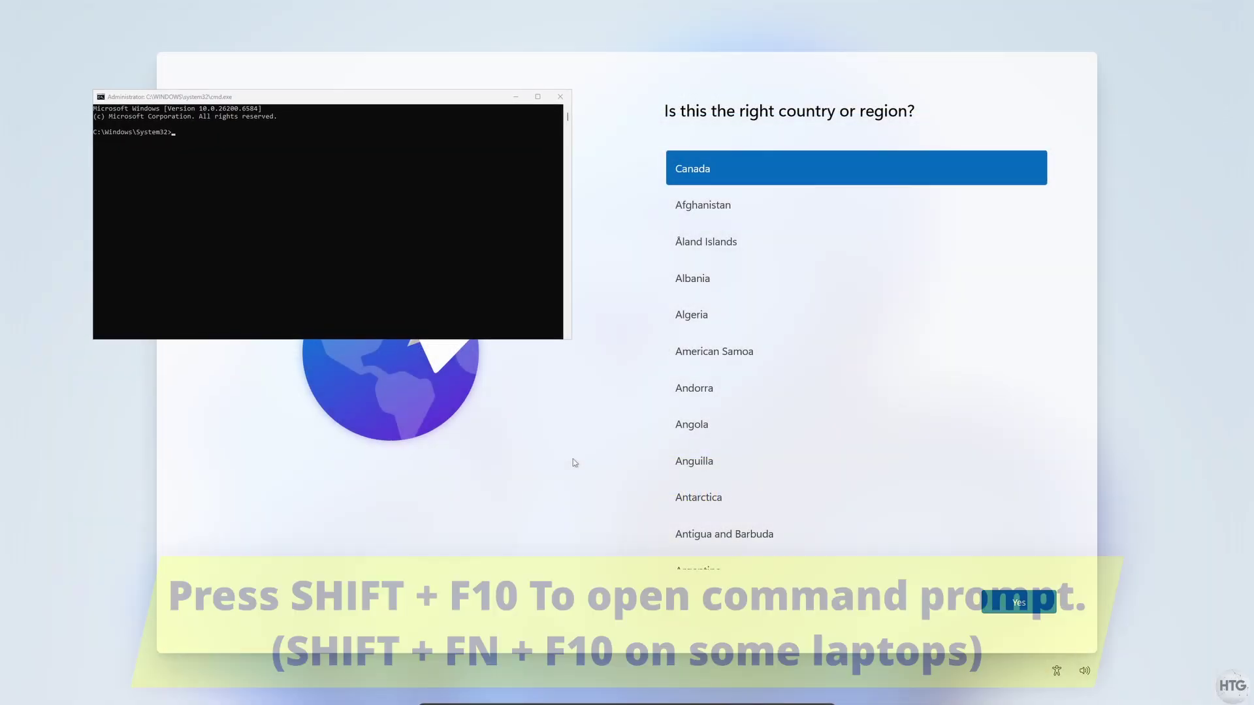
ctrl+scroll(401, 288, up, 5)
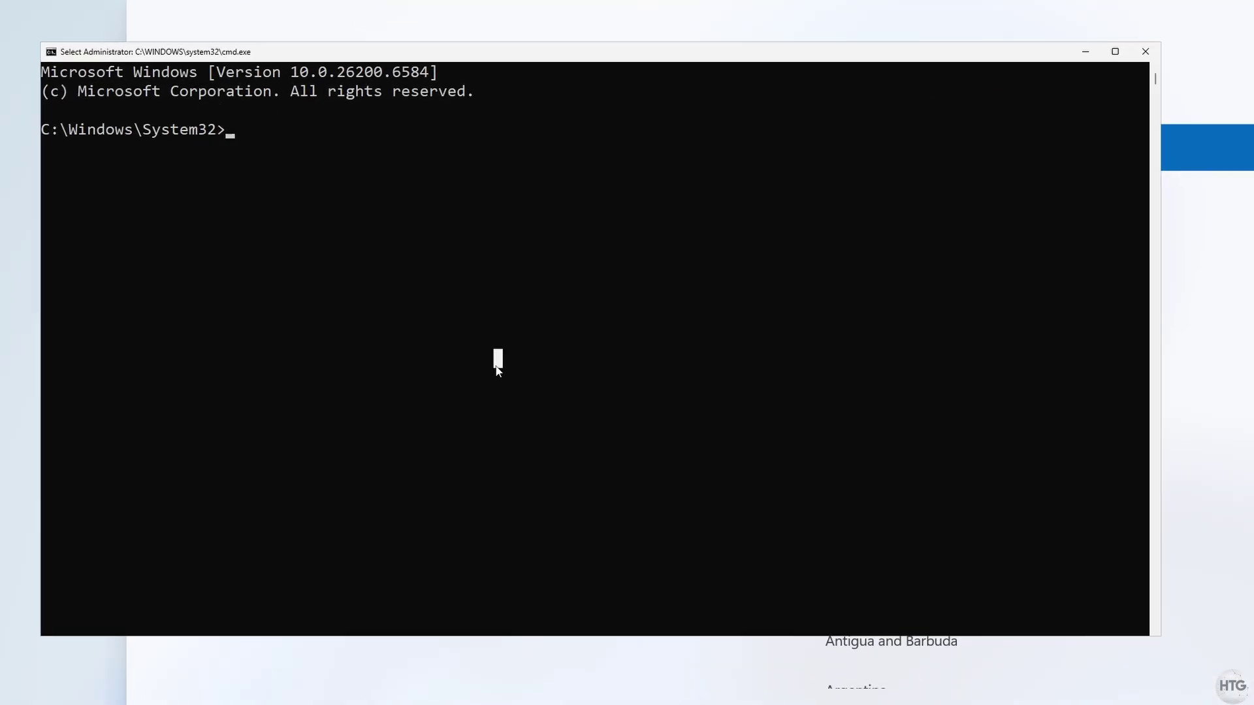
text(oobe)
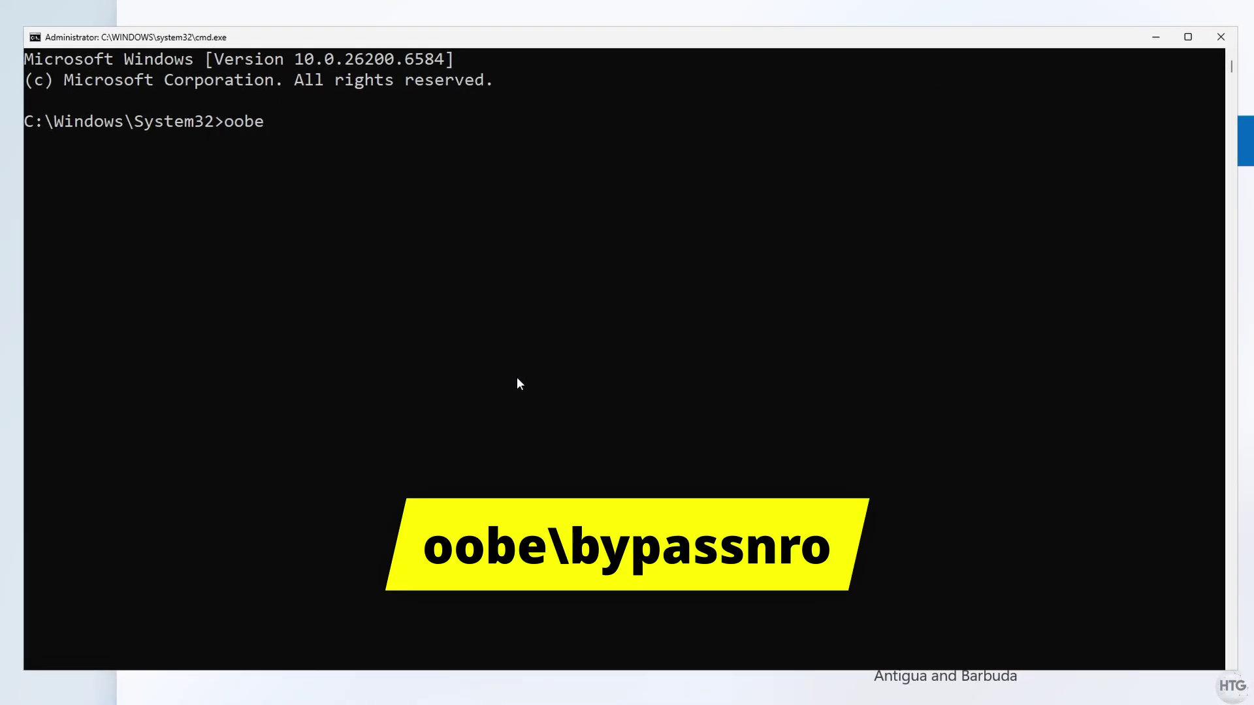
text(\bypassnro)
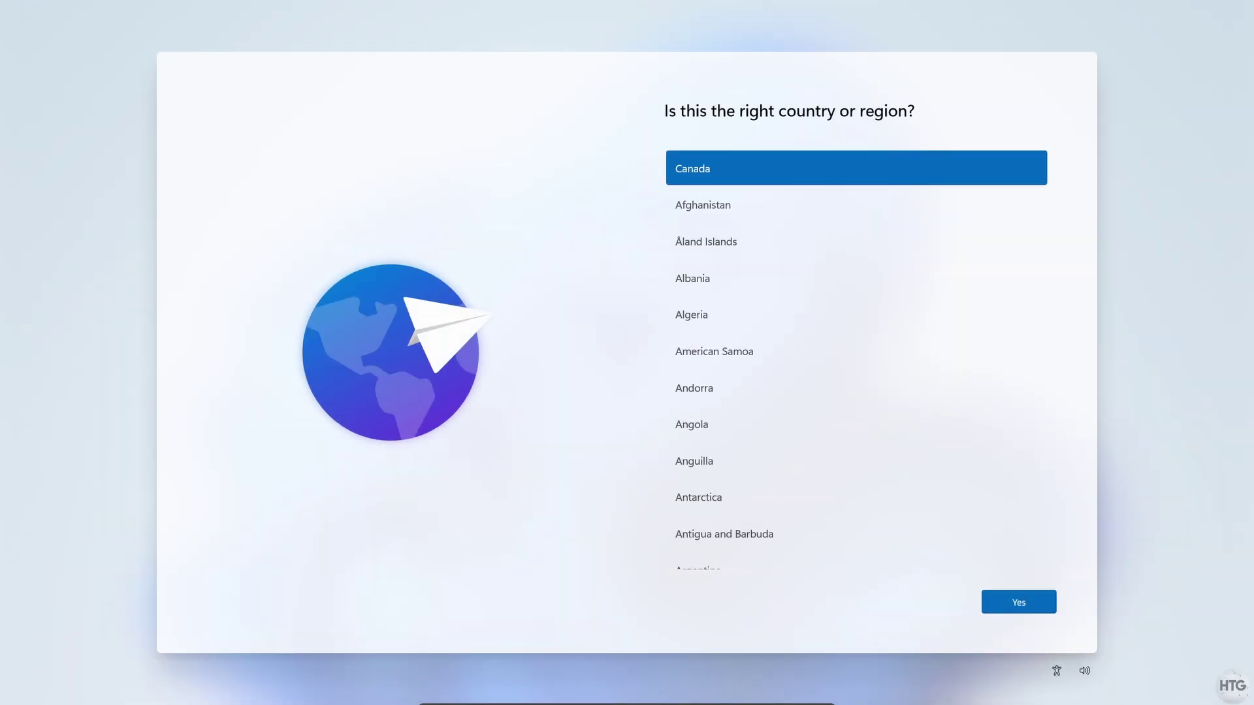
Confirm Canada and the keyboard layout, skip a second layout, and continue without internet
click(998, 606)
click(997, 606)
click(997, 606)
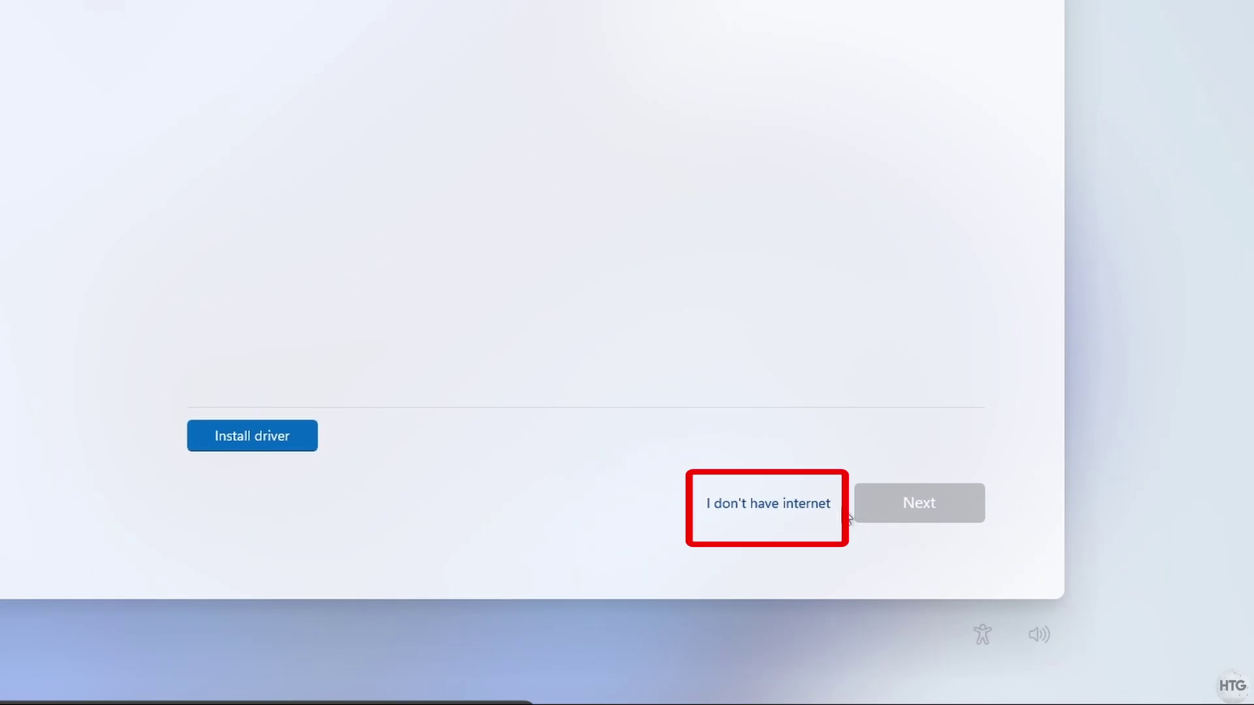
click(777, 507)
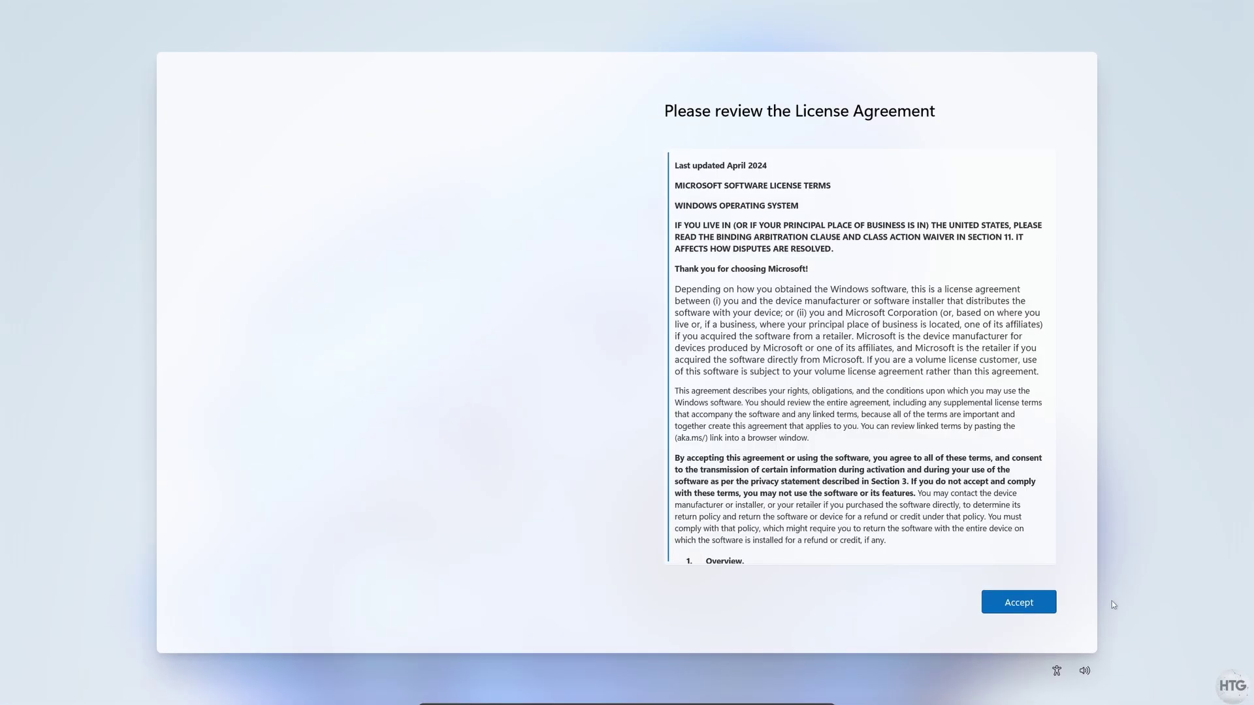
Accept the license and create a local user with no password
click(1026, 607)
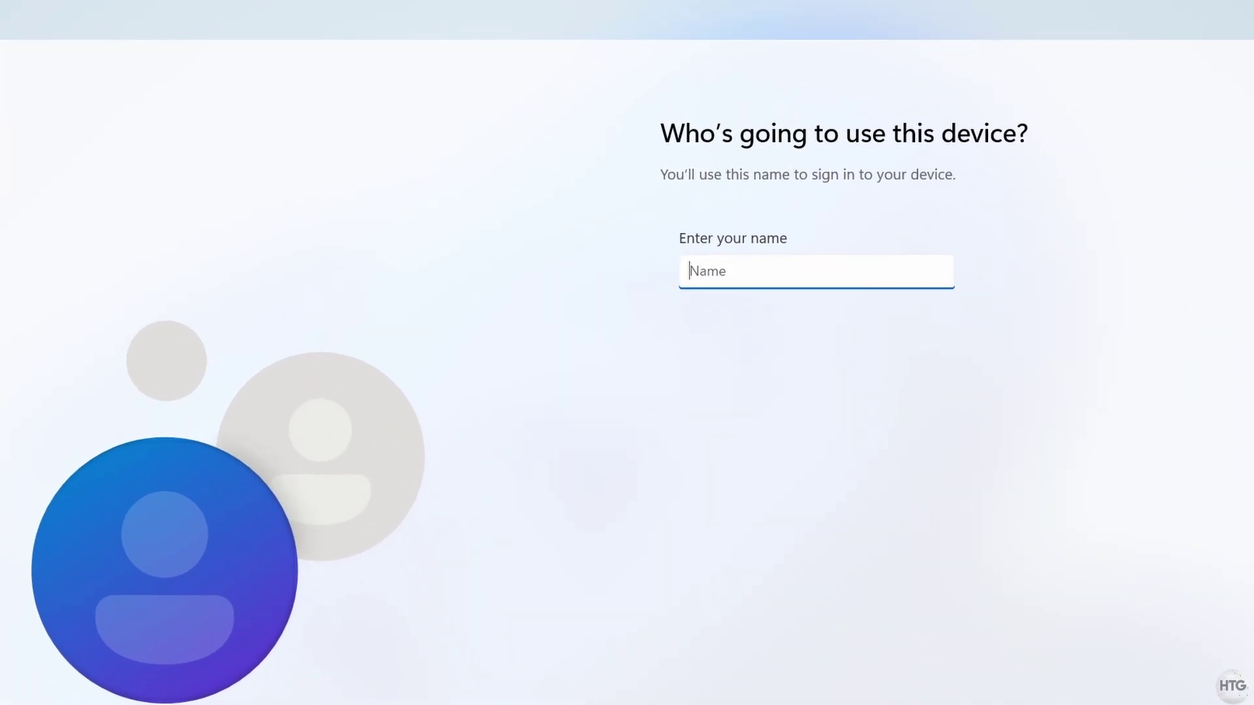
text(TheHowToGuy123)
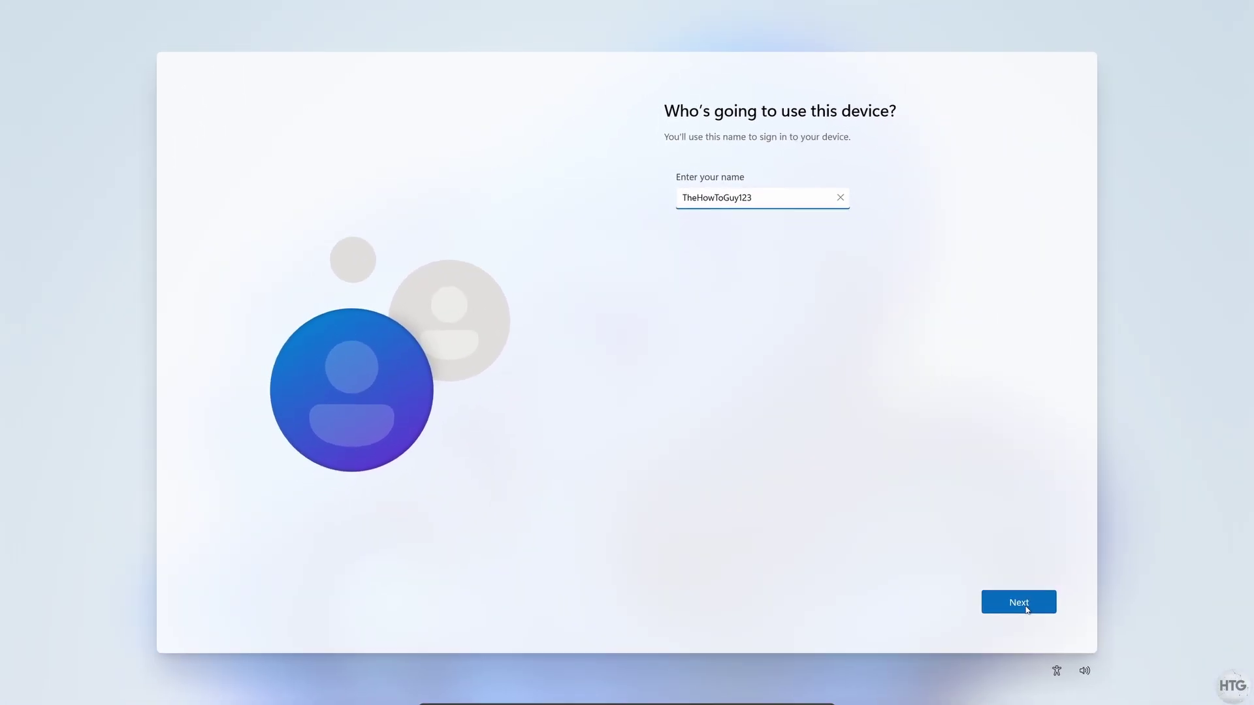
click(1025, 606)
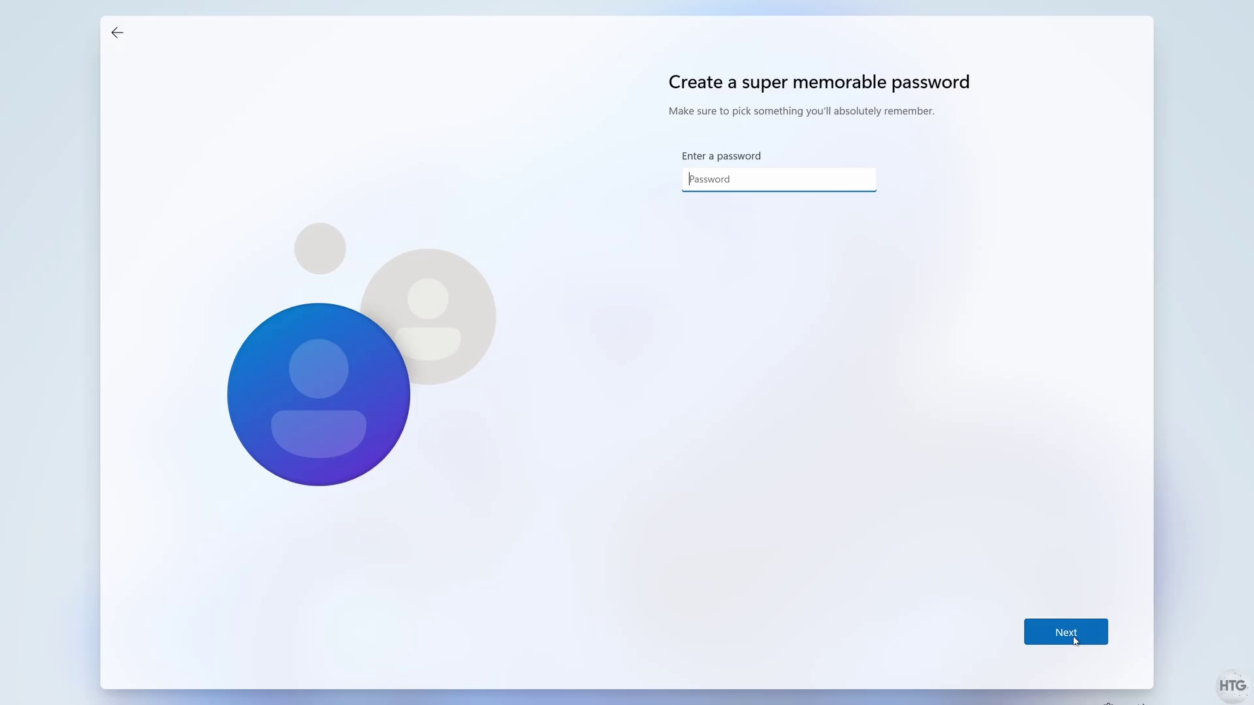
click(1075, 640)
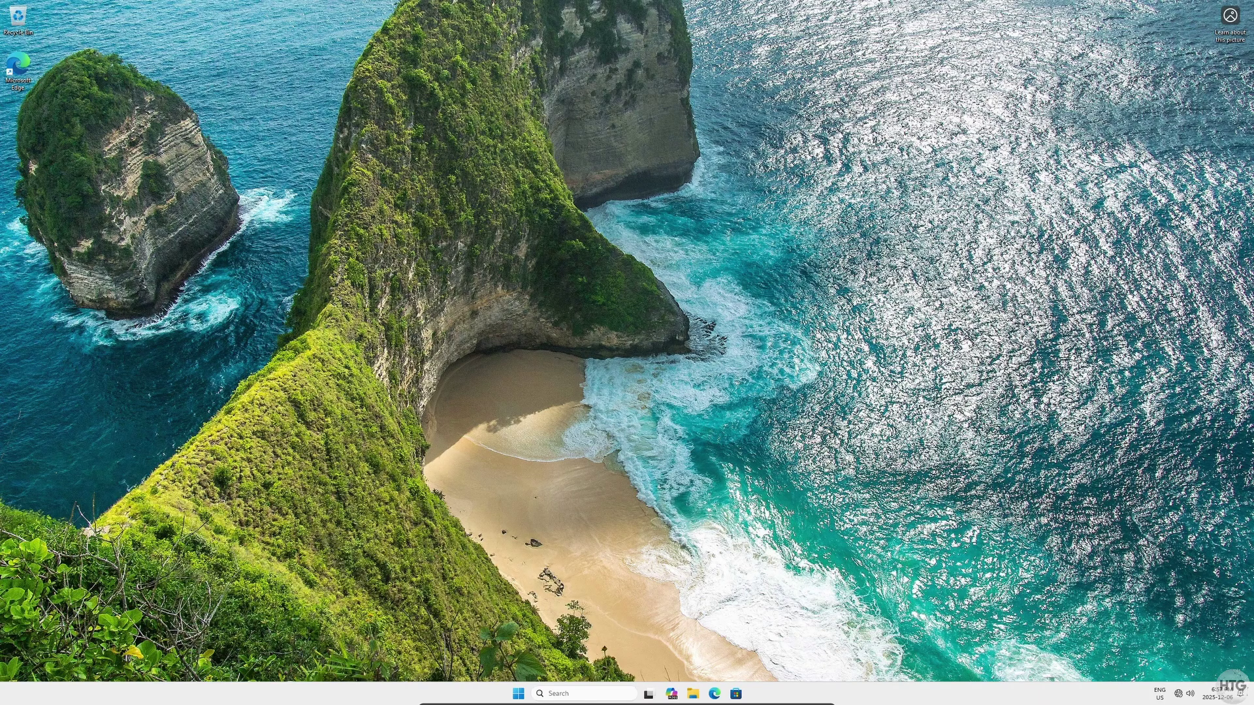
Open the Start menu on the finished local-account desktop
key(super)
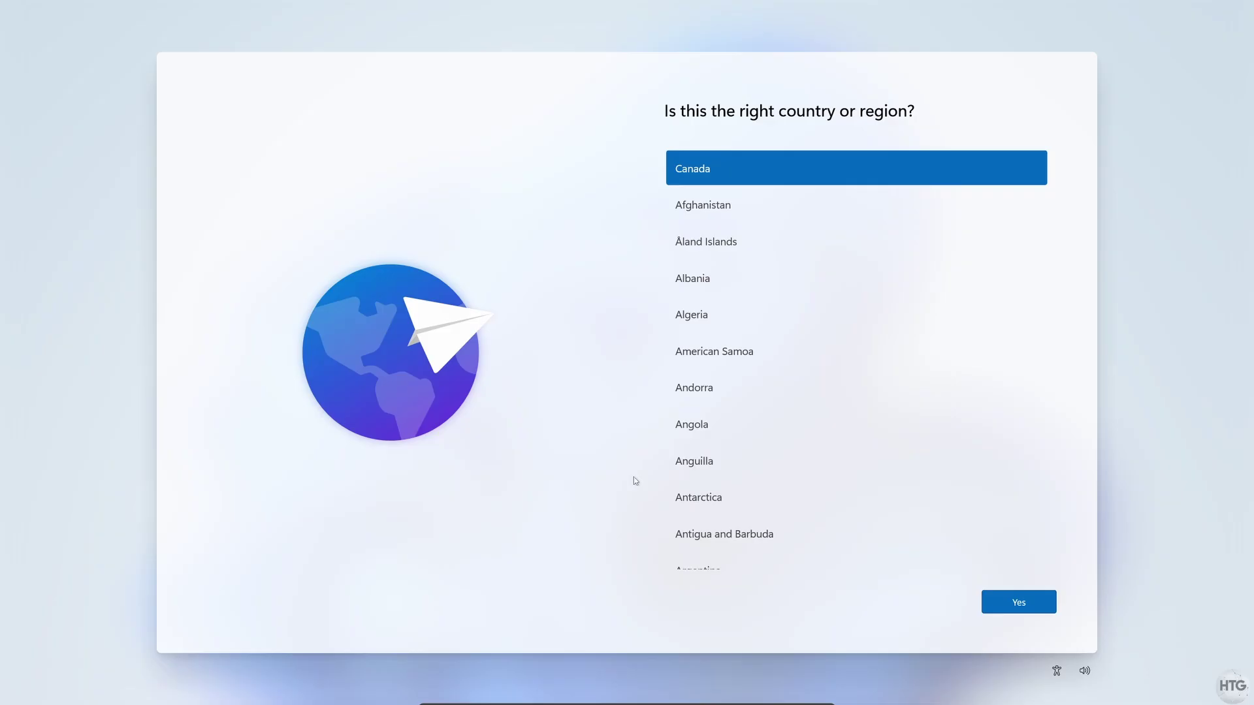
Open Command Prompt over setup, enlarge its font, and launch regedit
key(shift+F10)
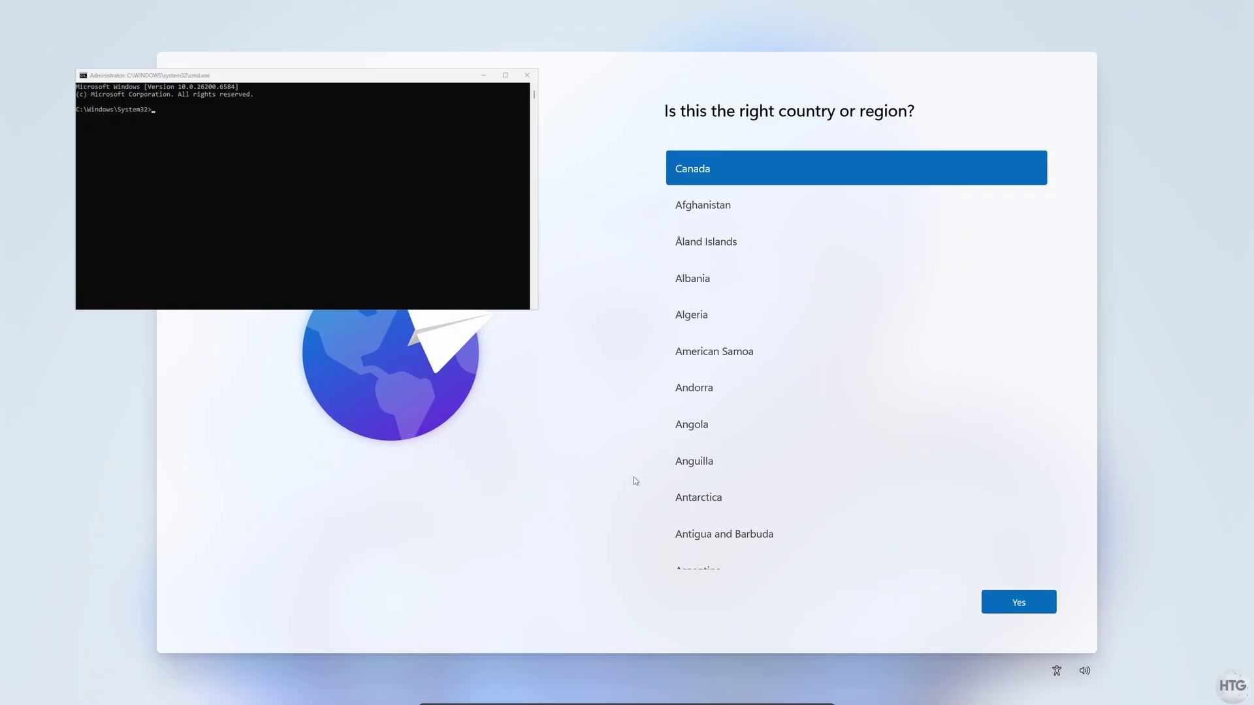
ctrl+scroll(339, 241, up, 3)
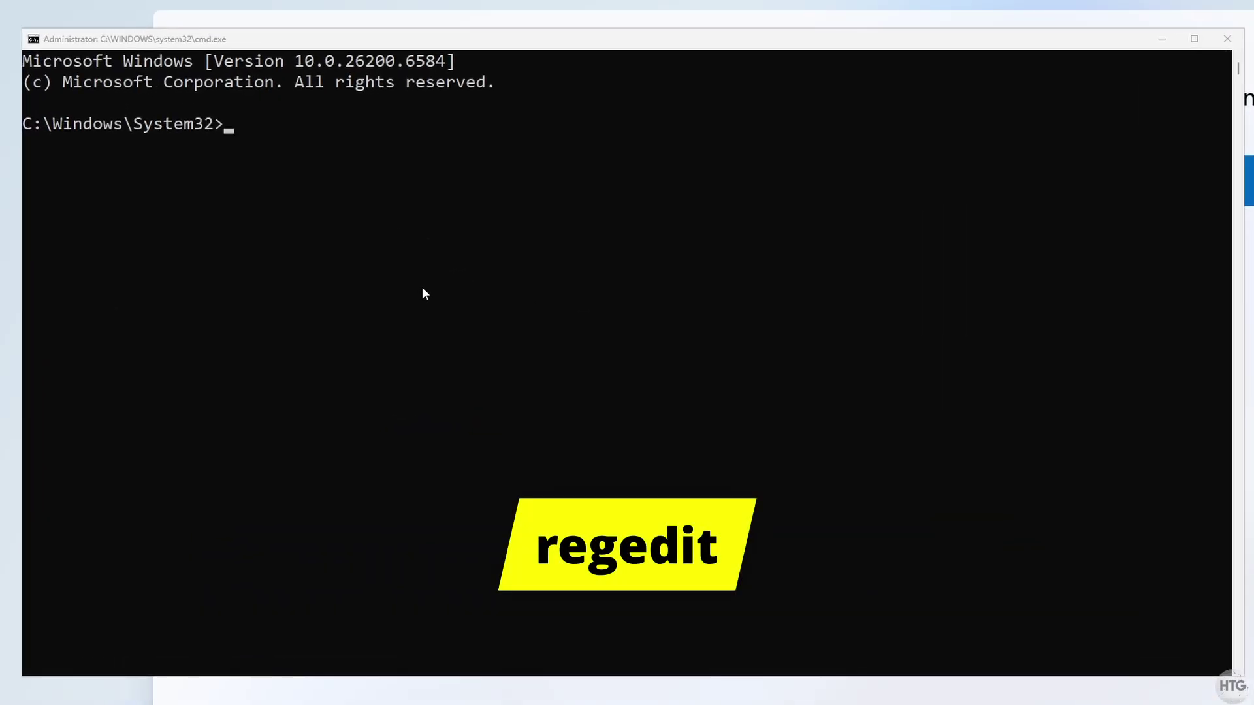
click(419, 286)
text(regedit)
key(Return)
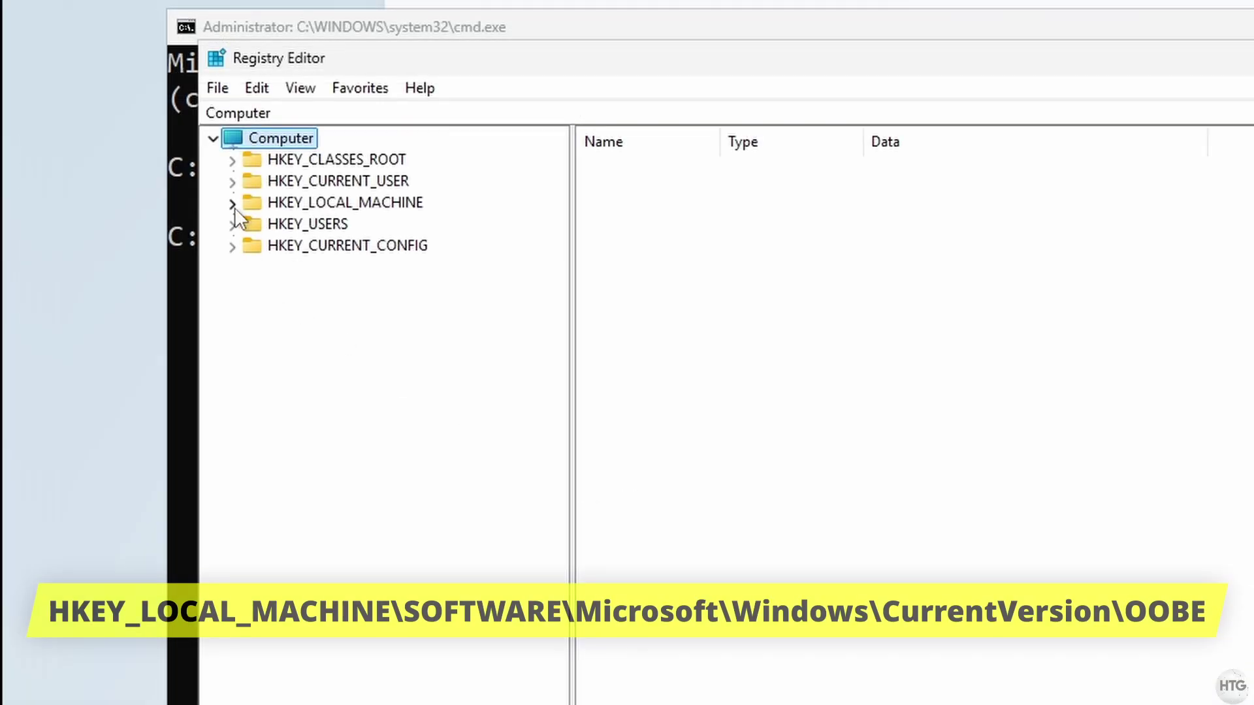
Expand HKEY_LOCAL_MACHINE\SOFTWARE\Microsoft\Windows\CurrentVersion and select the OOBE key
click(233, 204)
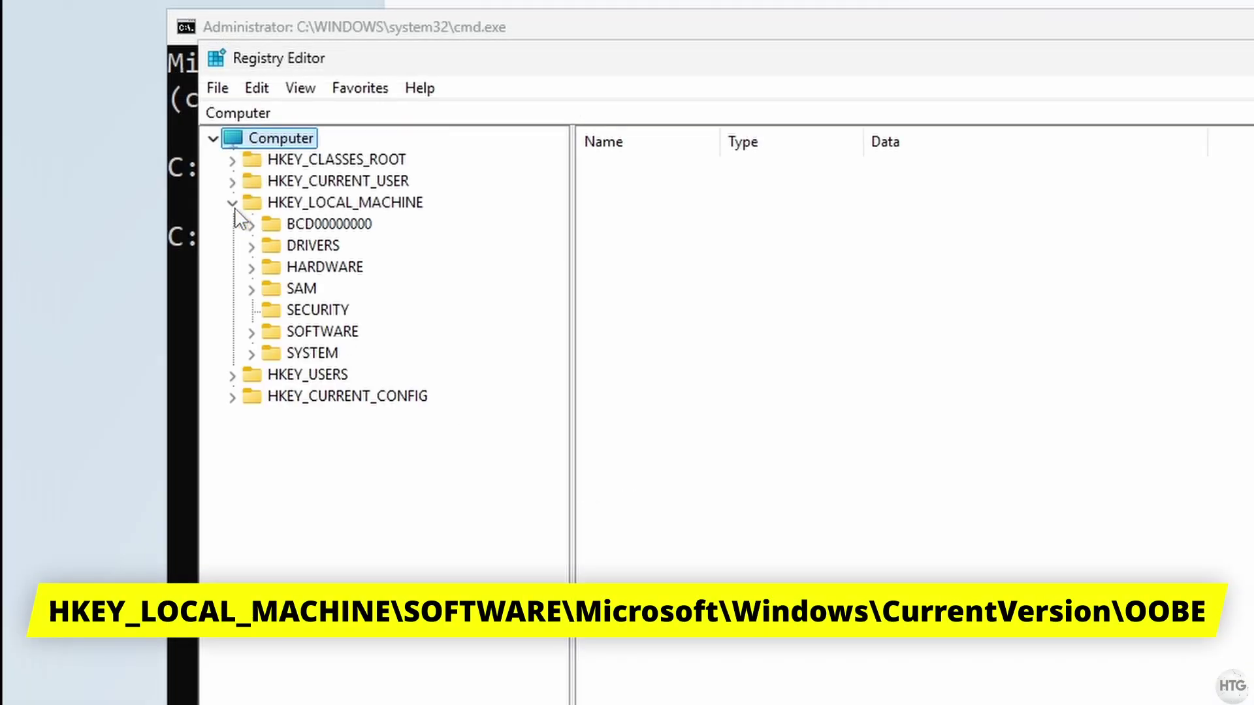
click(252, 333)
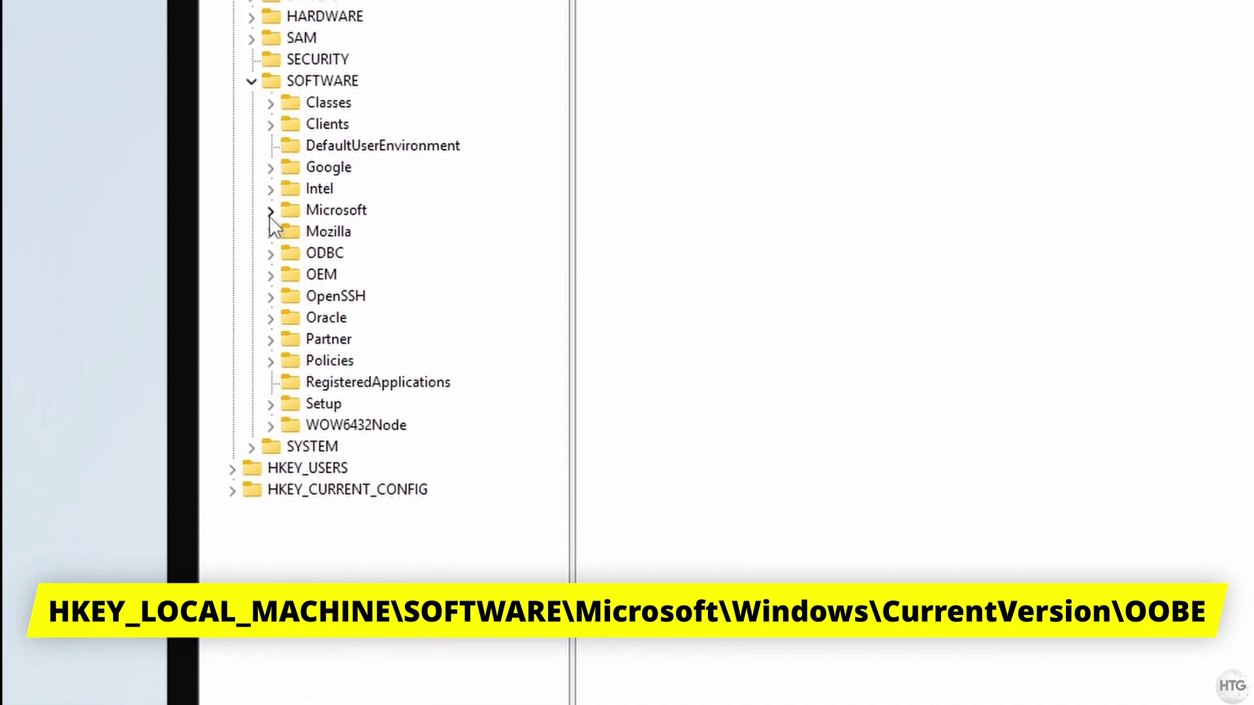
click(271, 213)
drag(558, 131, 543, 702)
click(288, 238)
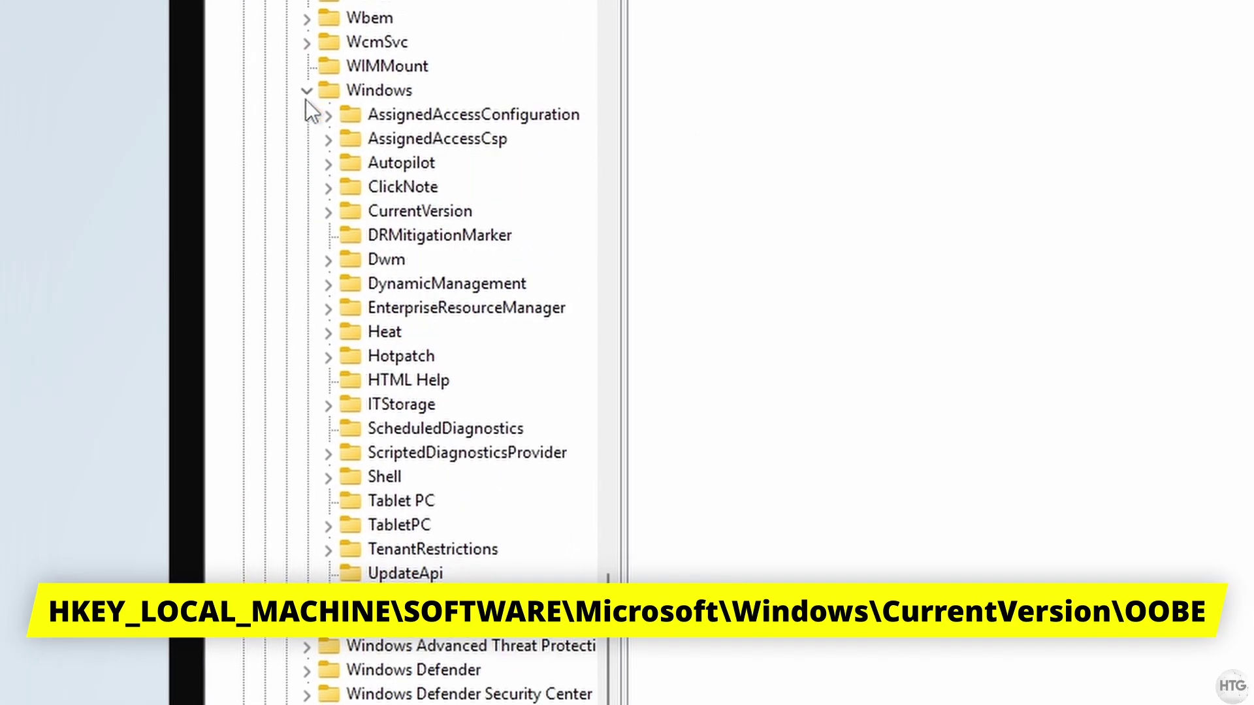
click(328, 213)
drag(610, 358, 590, 669)
scroll(497, 281, up, 20)
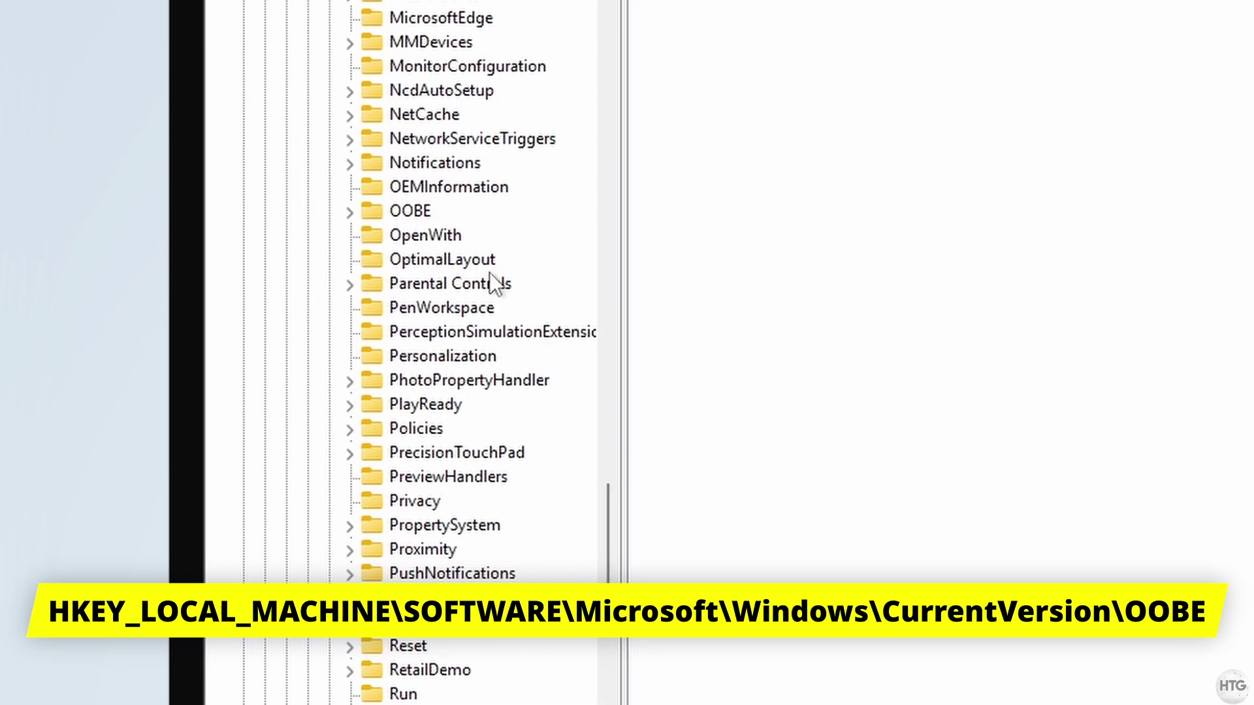
click(426, 219)
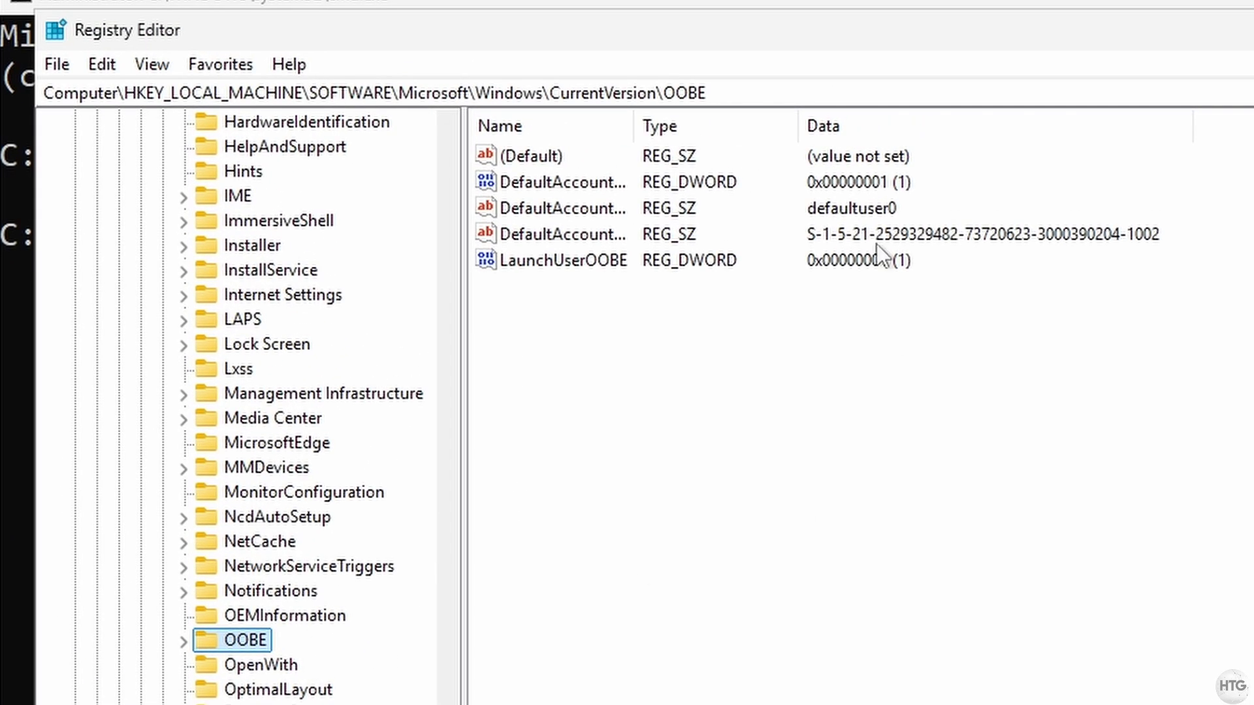
Widen the Name column and add a new DWORD (32-bit) value named BypassNRO
drag(634, 125, 750, 159)
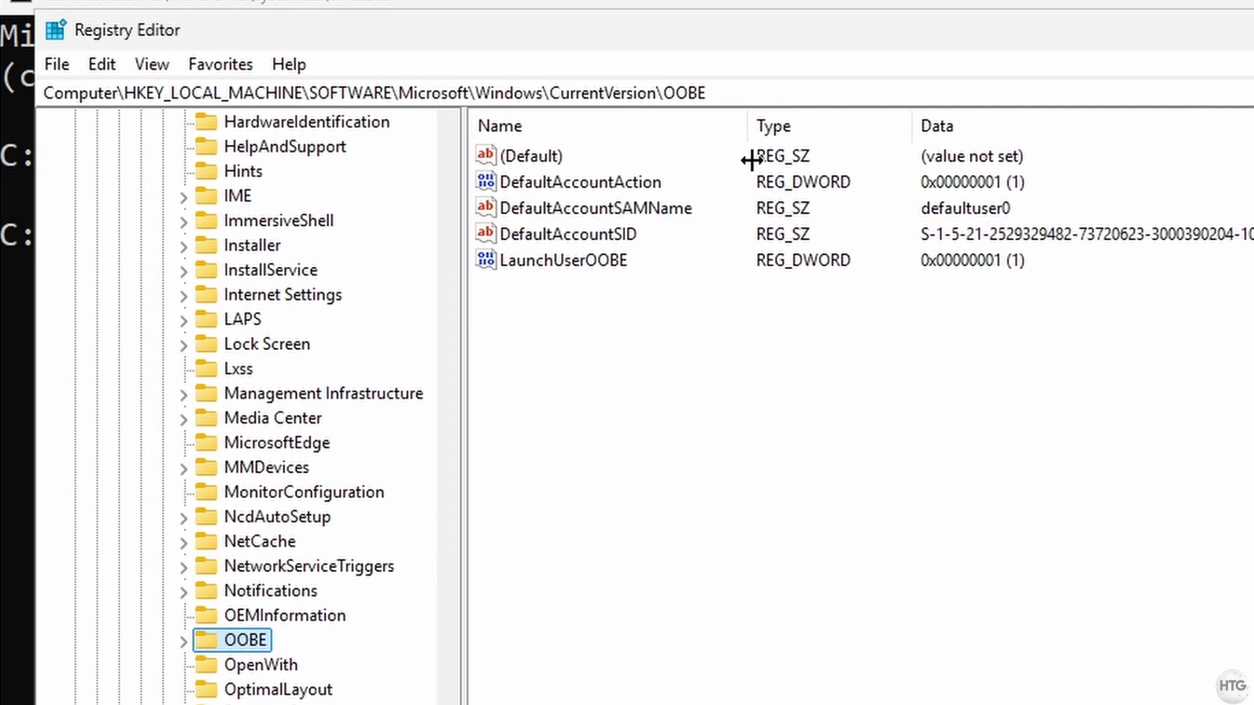
right_click(616, 358)
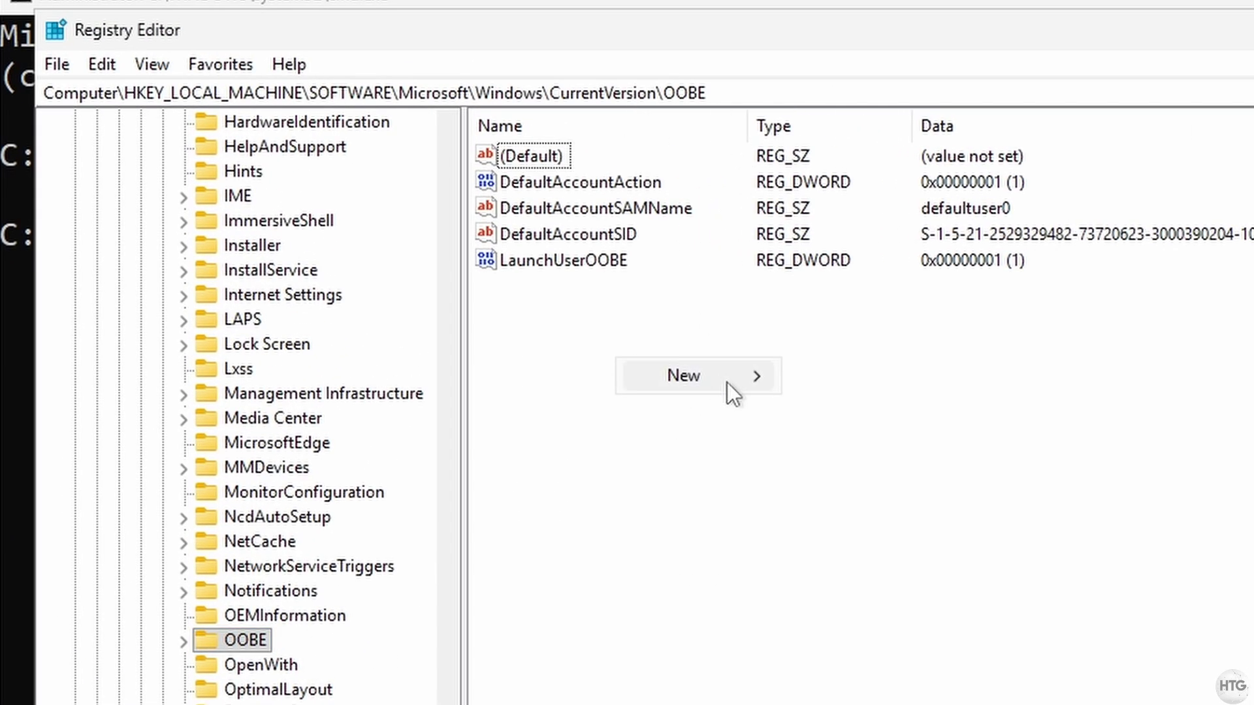
mouse_move(727, 383)
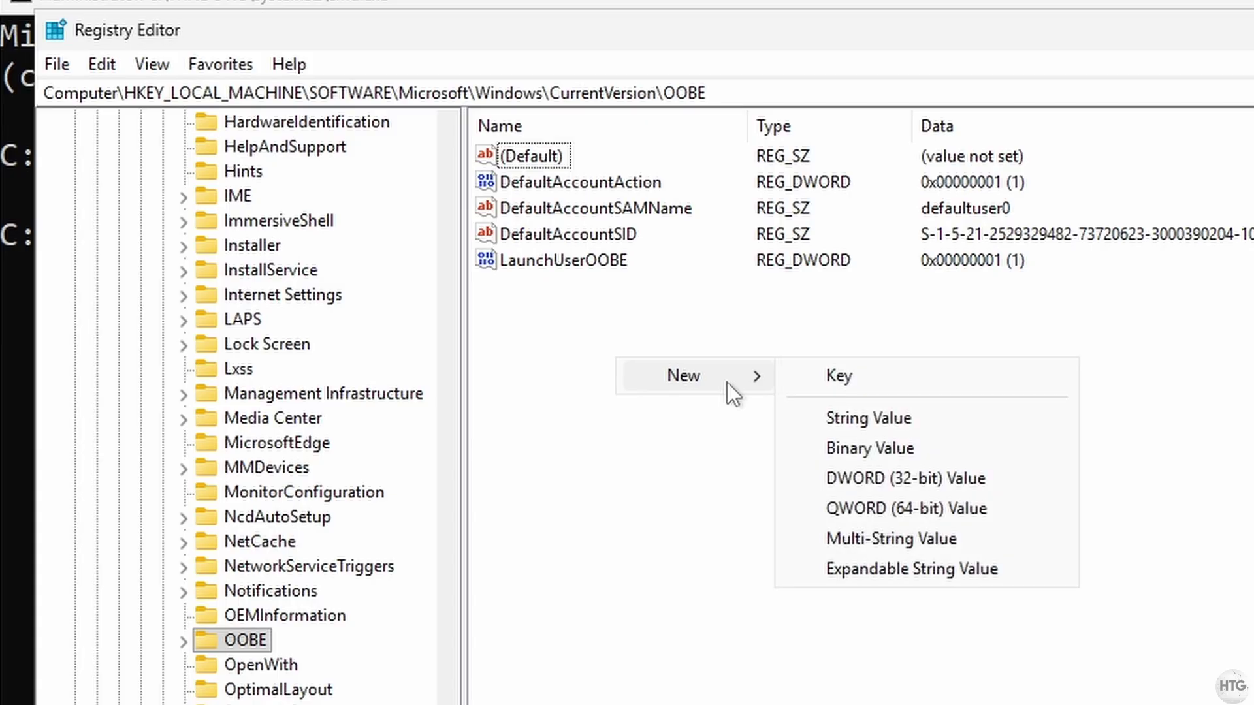
click(1005, 481)
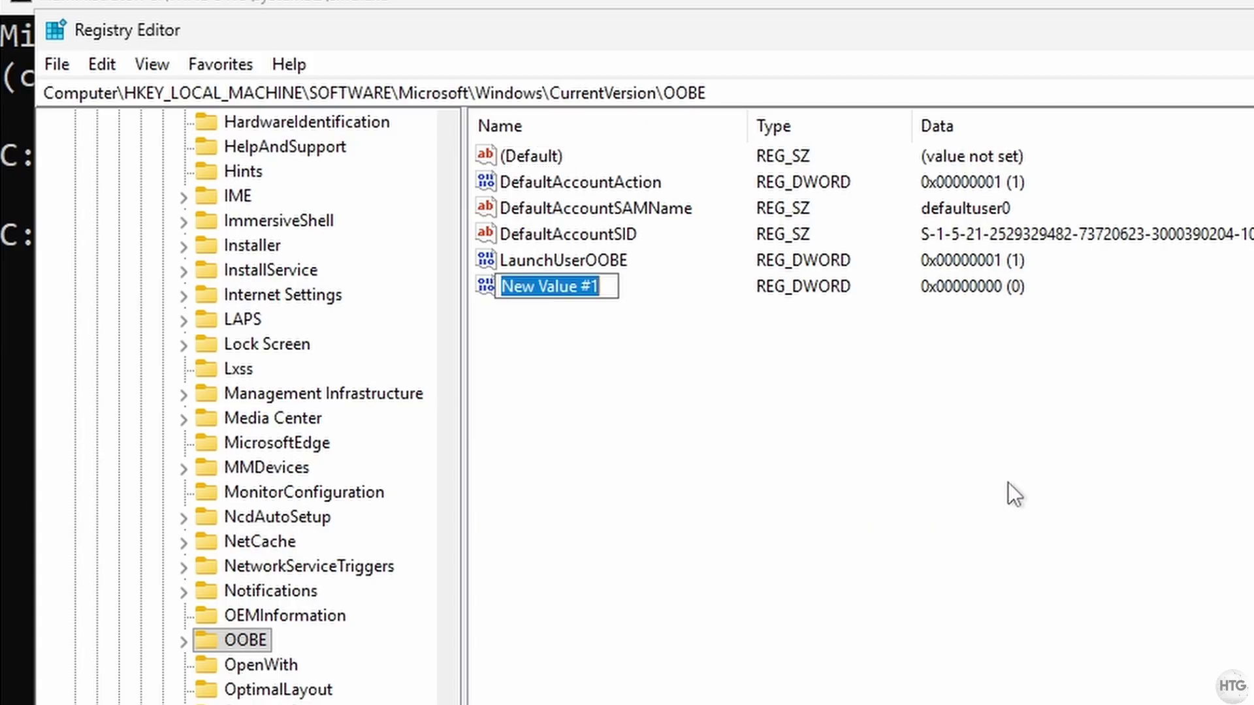
text(BypassNRO)
key(Return)
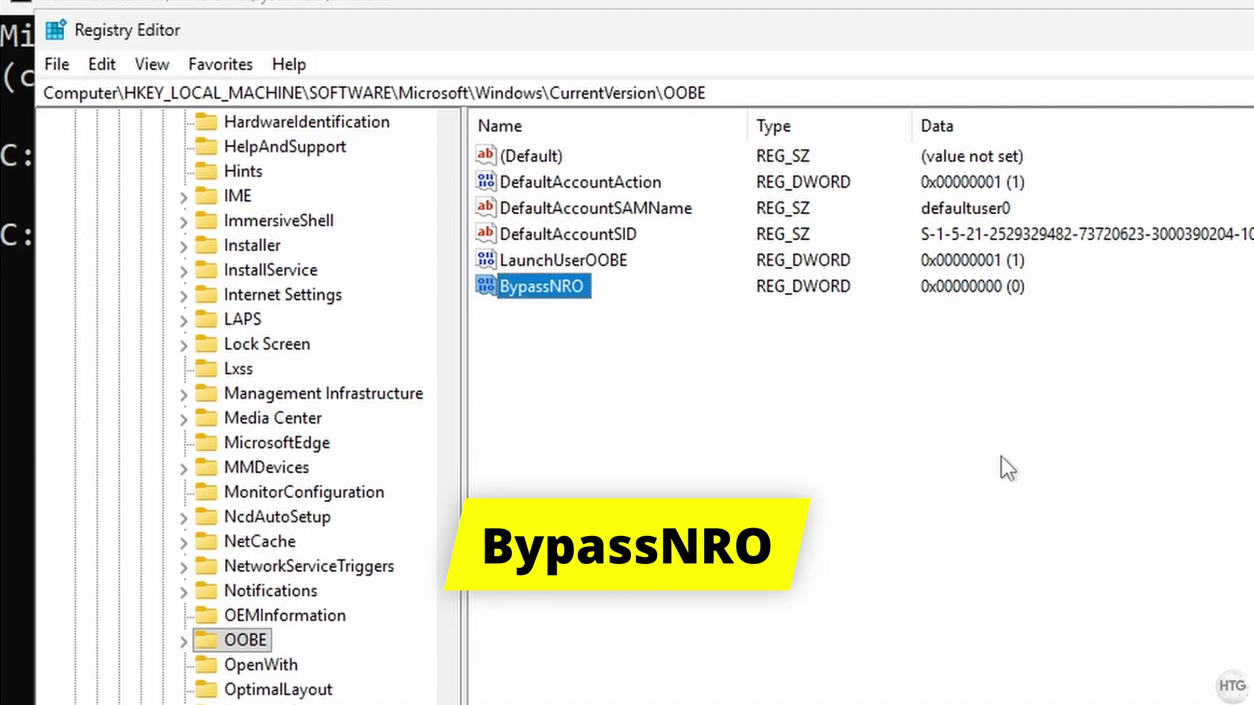
Set BypassNRO's value data to 1
double_click(555, 292)
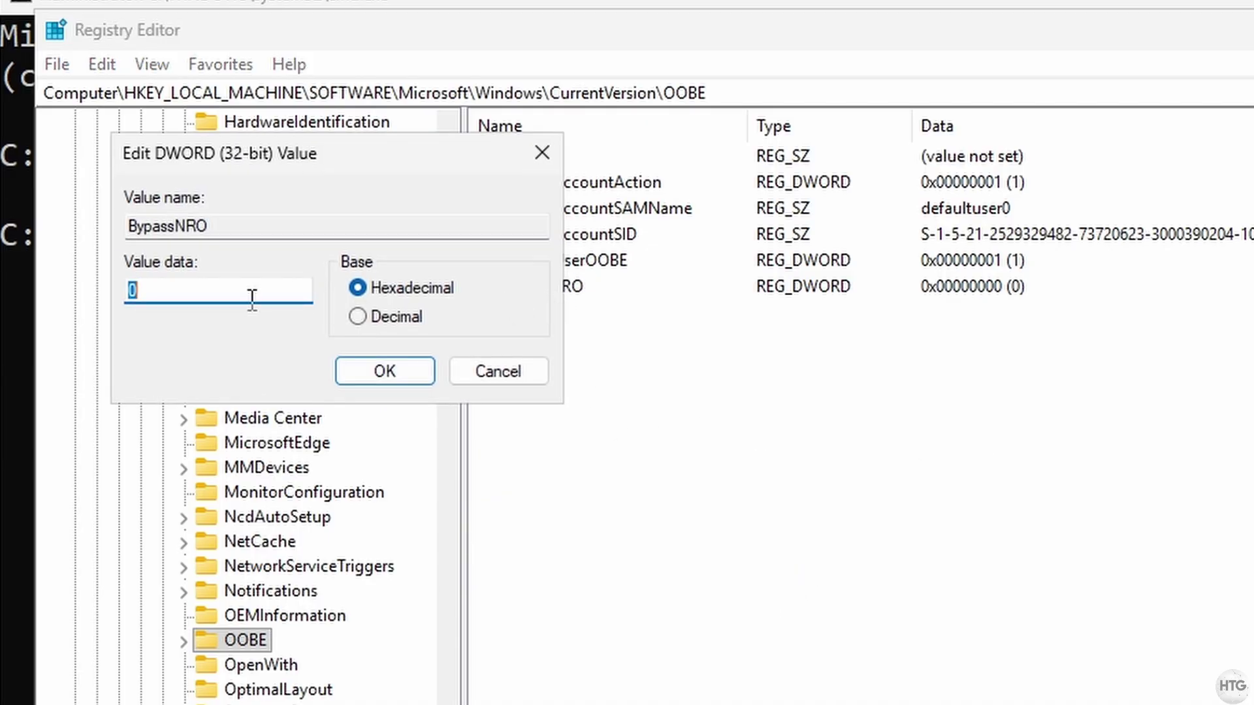
text(1)
click(419, 363)
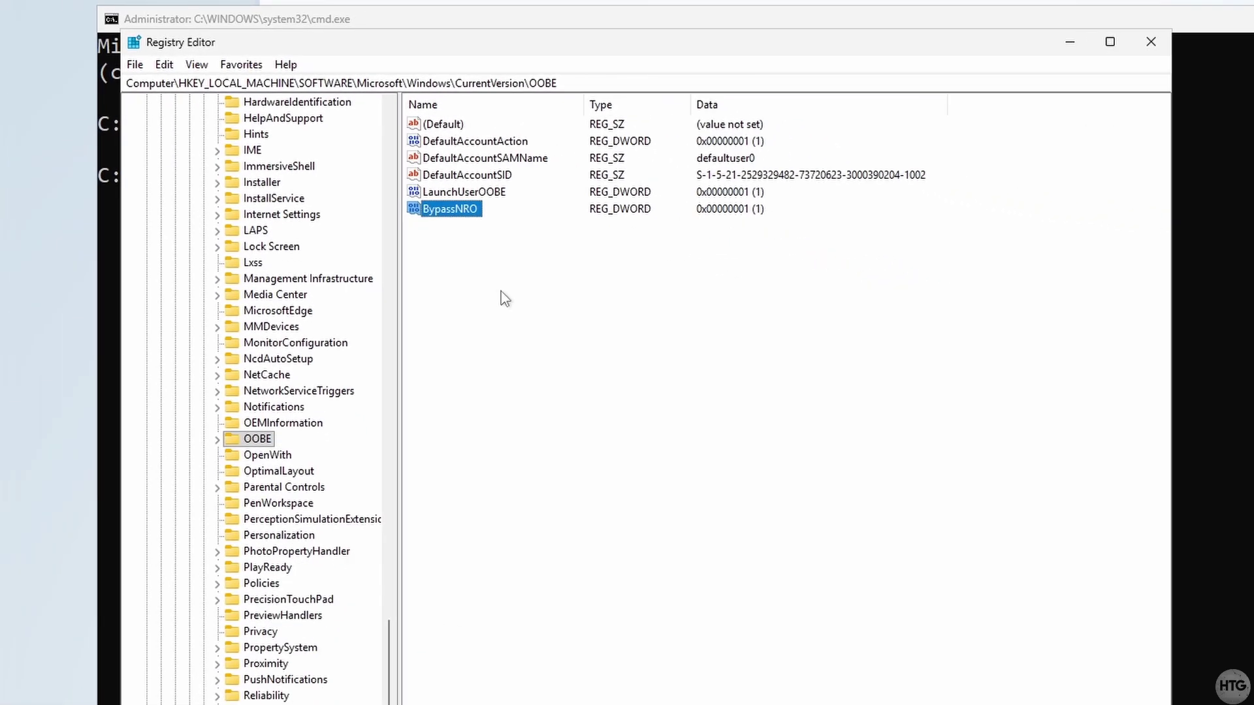
Close Registry Editor and run shutdown /r /t 0 to restart the PC immediately
click(1168, 44)
click(761, 233)
text(shutdown /r /t 0)
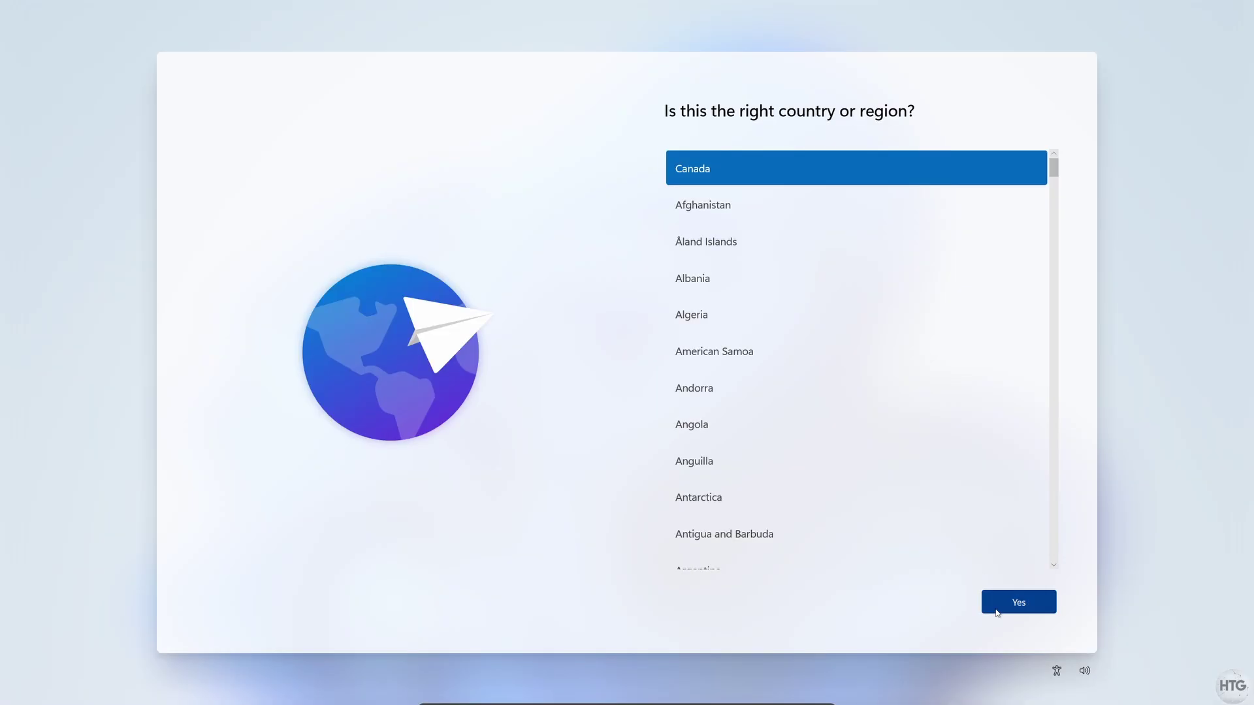
Confirm Canada, create a local account with a user name and blank password, and accept location privacy
click(997, 600)
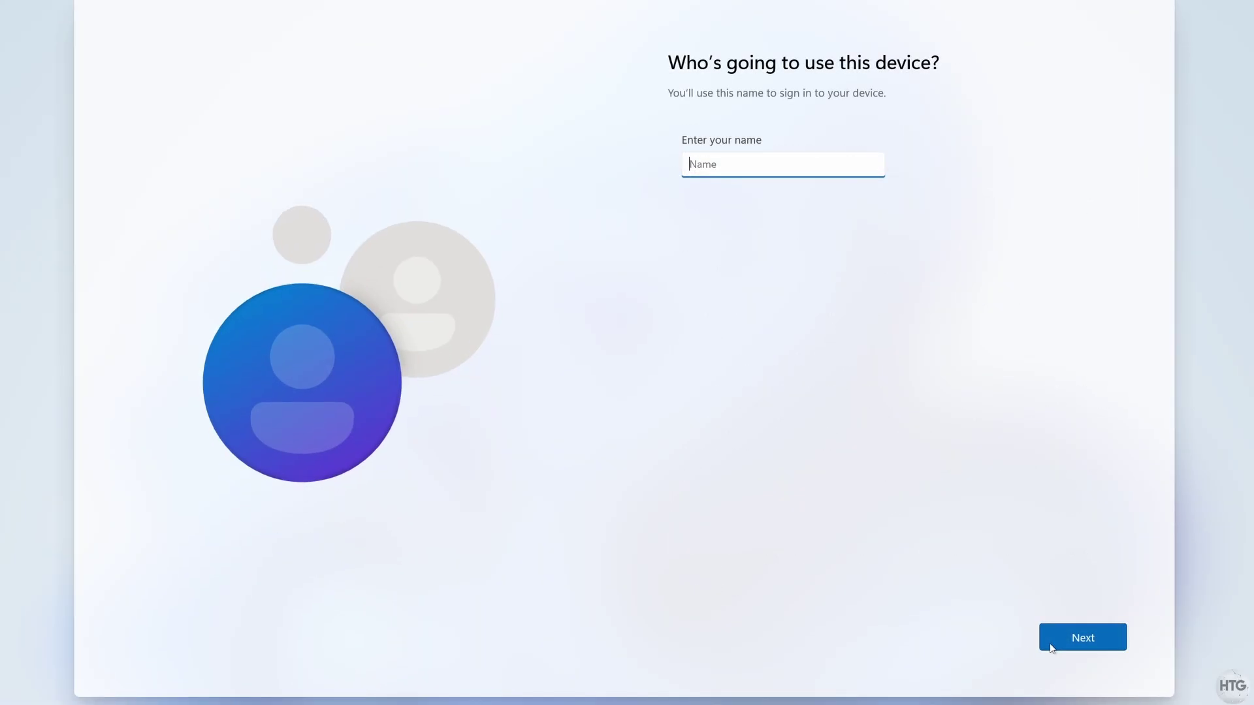
text(TheHowToGeek)
click(1055, 637)
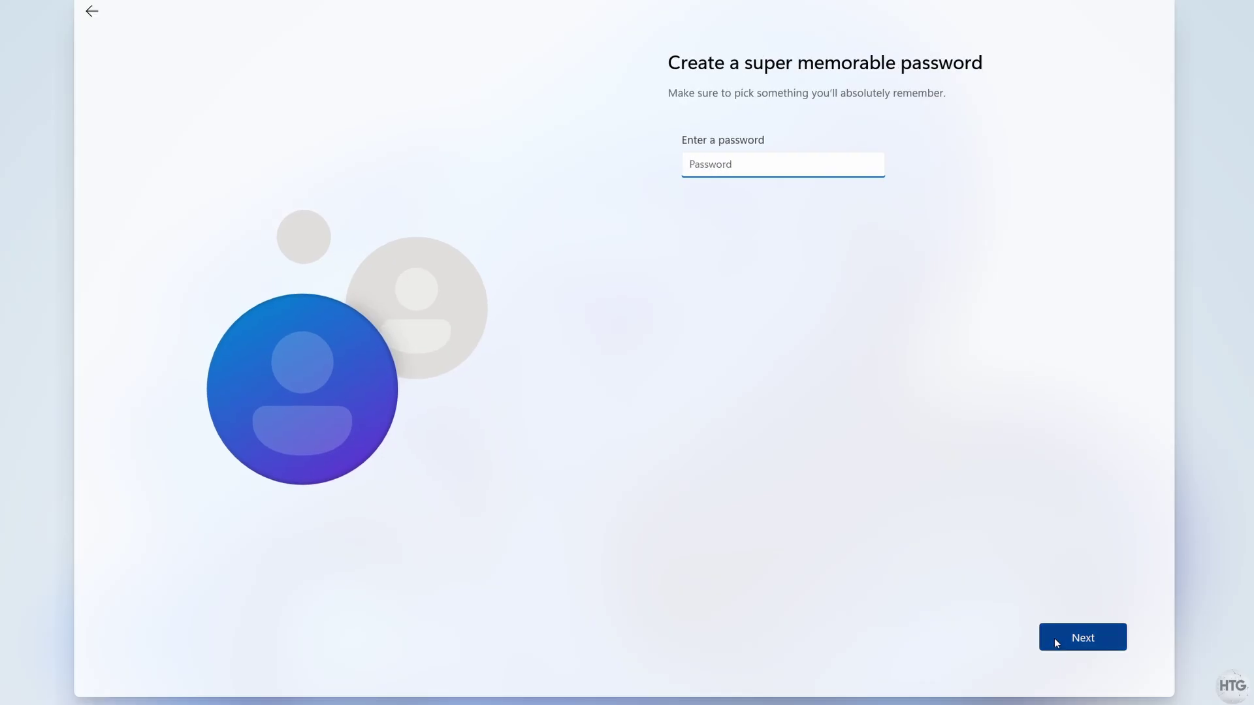
click(1056, 642)
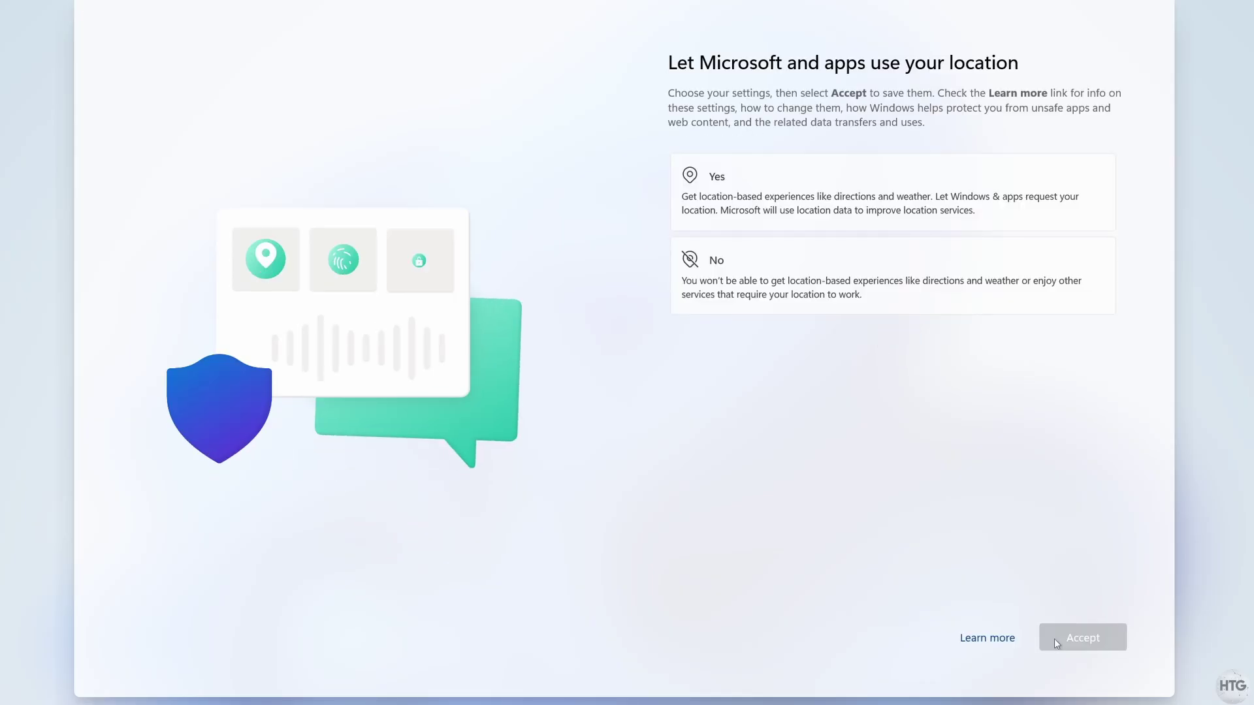
click(1052, 641)
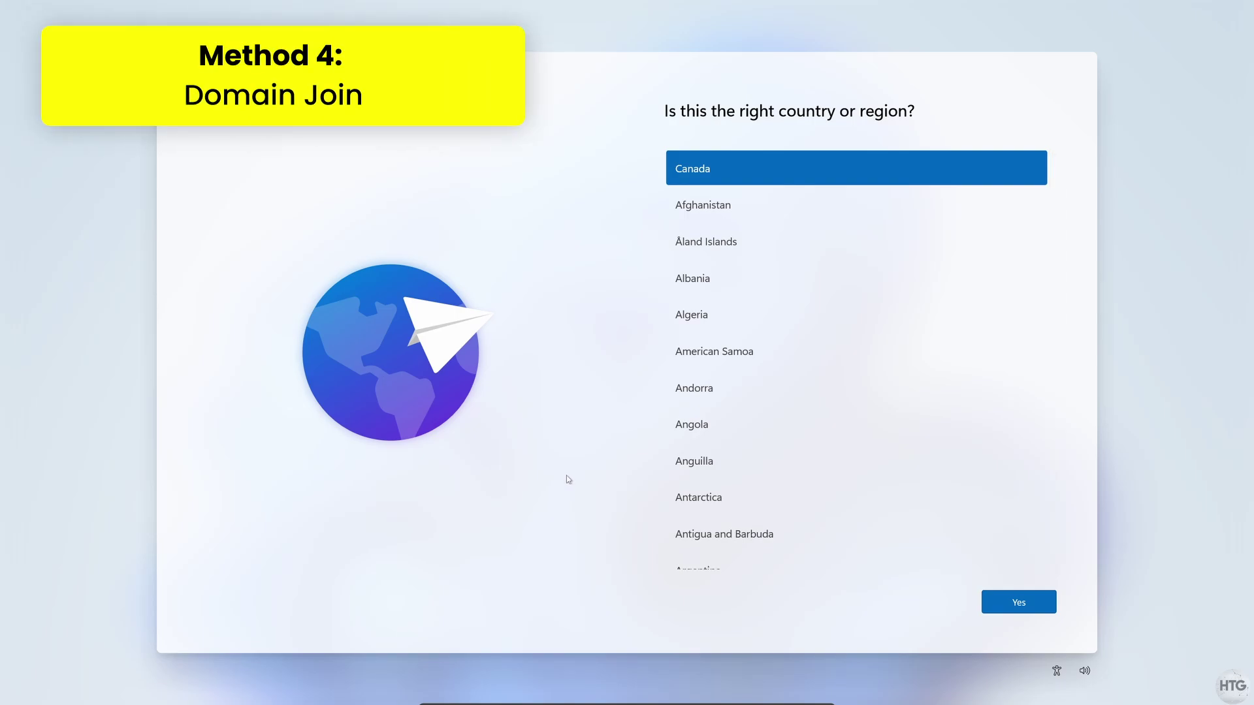
Confirm Canada, choose Set up for work or school, and reveal the Sign-in options list
click(1019, 602)
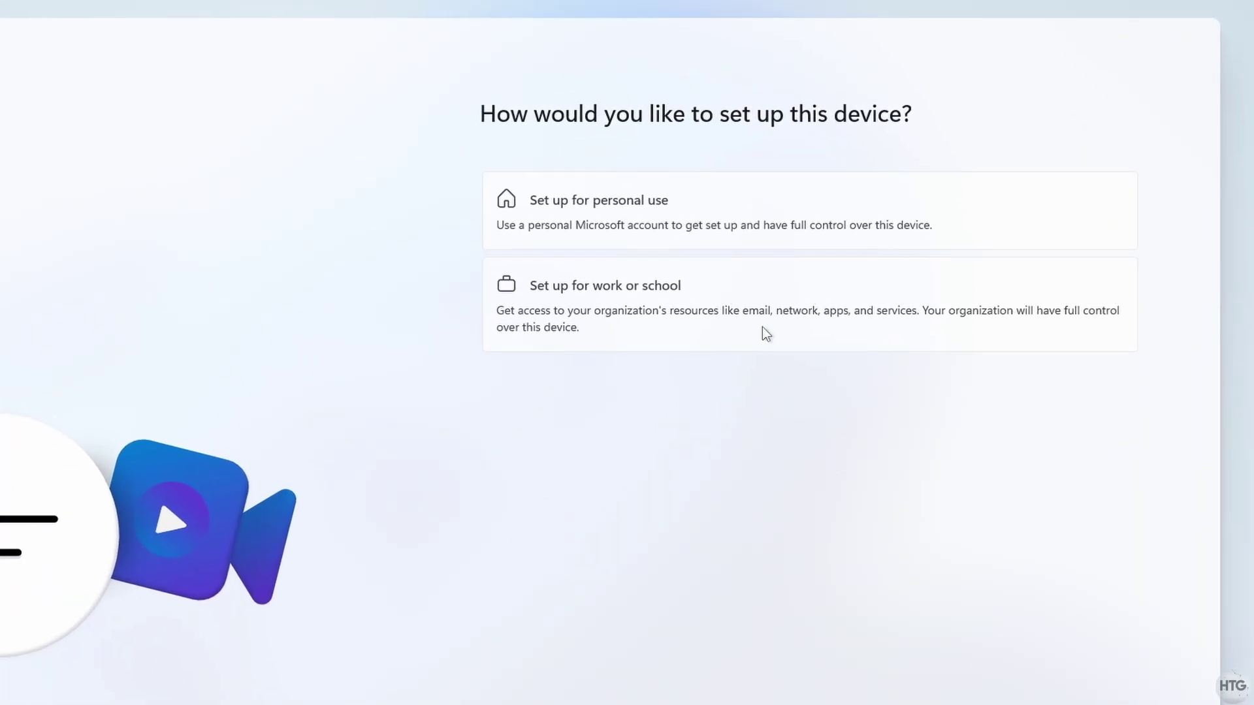
click(763, 327)
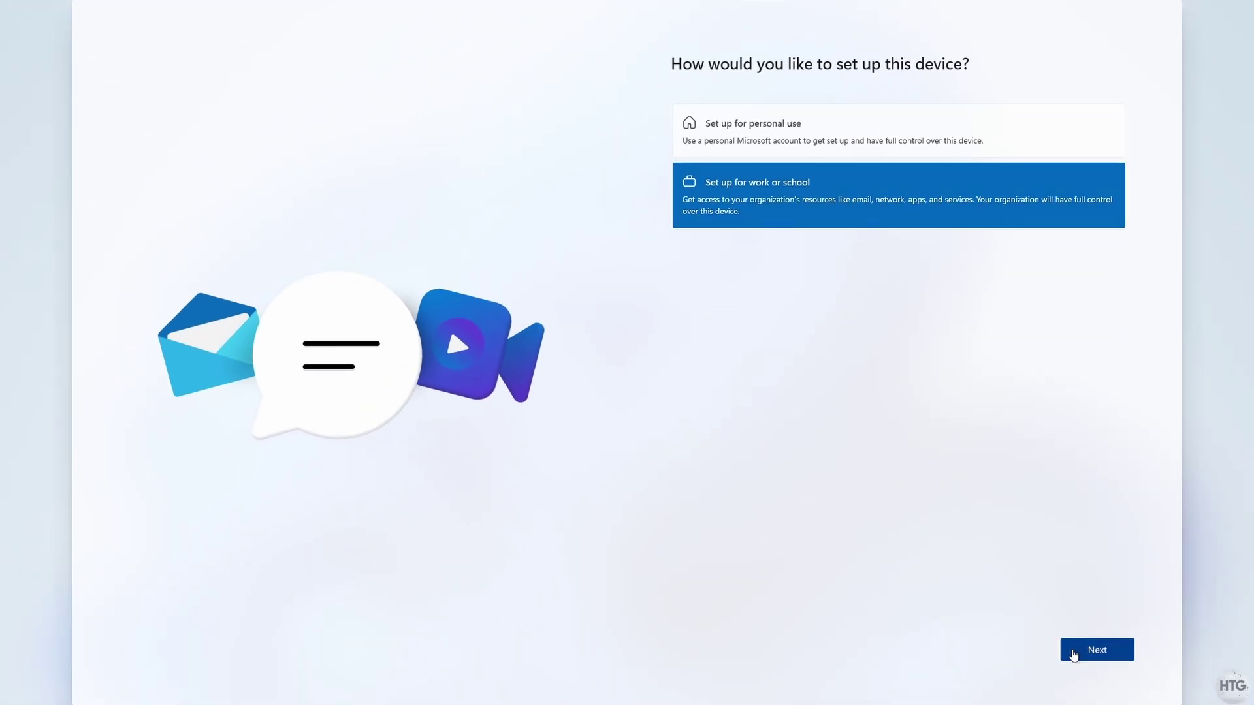
click(1072, 652)
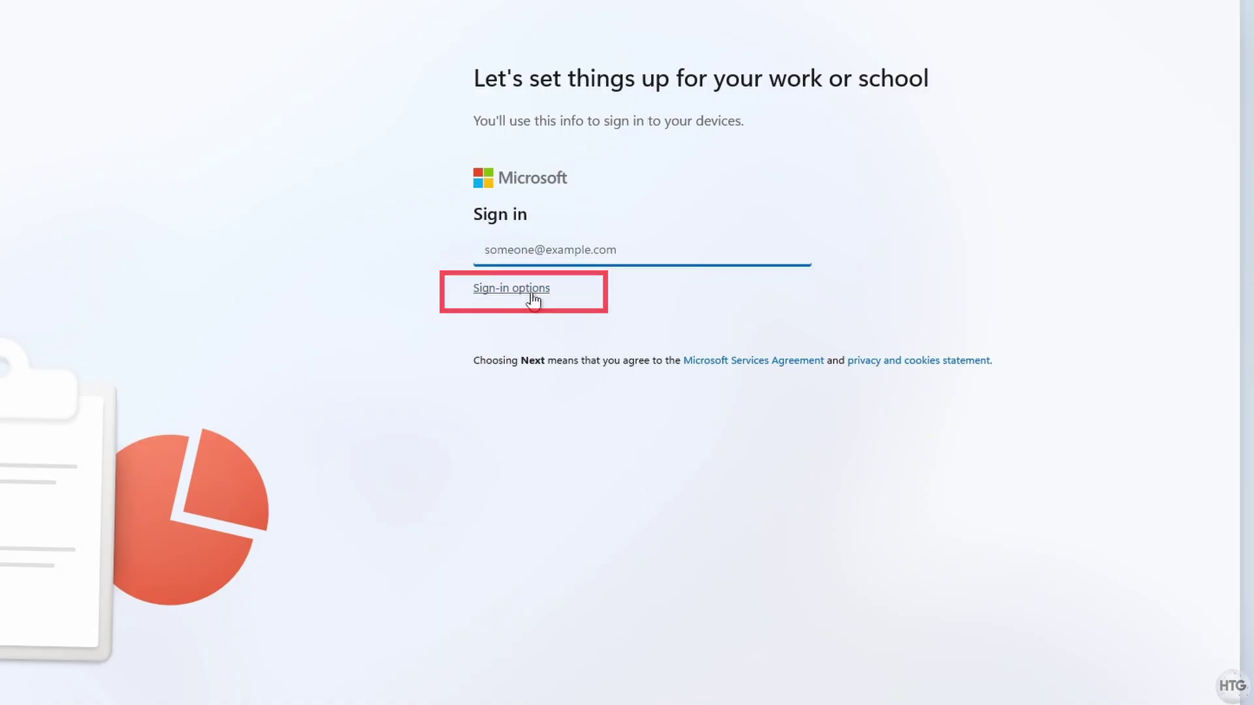
click(531, 288)
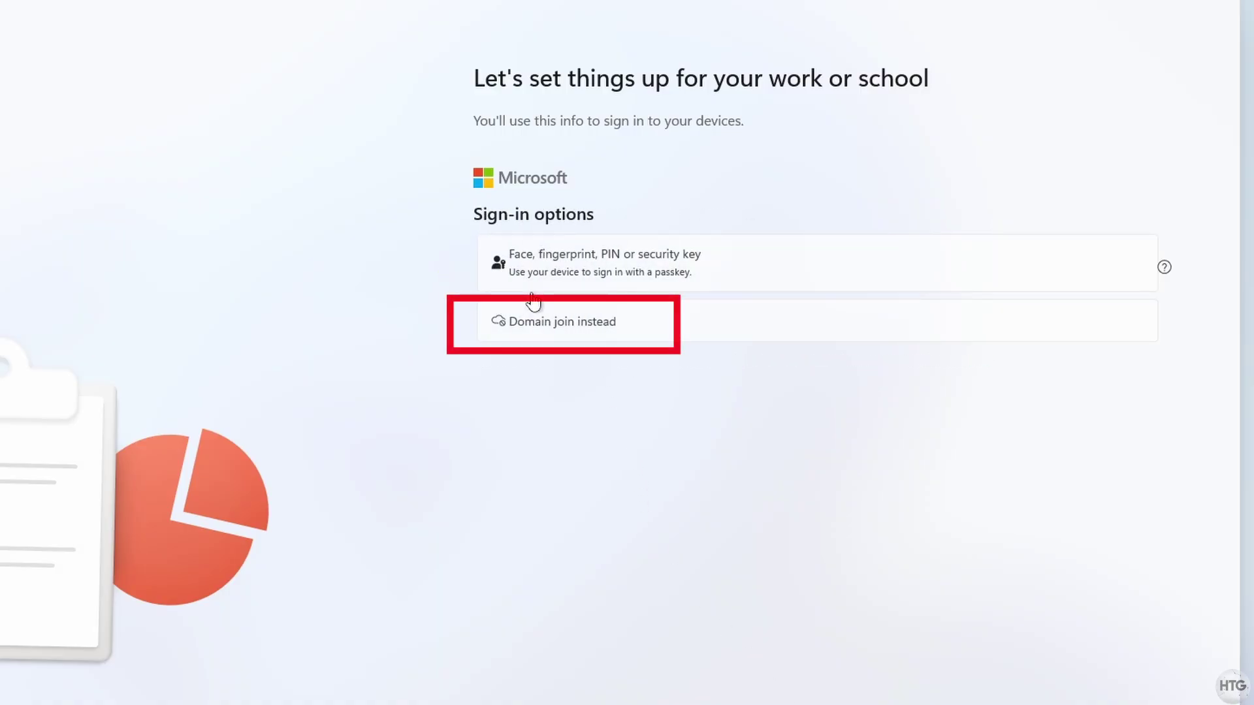
Use Domain join instead with a new user name, decline the privacy options, and reach the Start menu
click(651, 330)
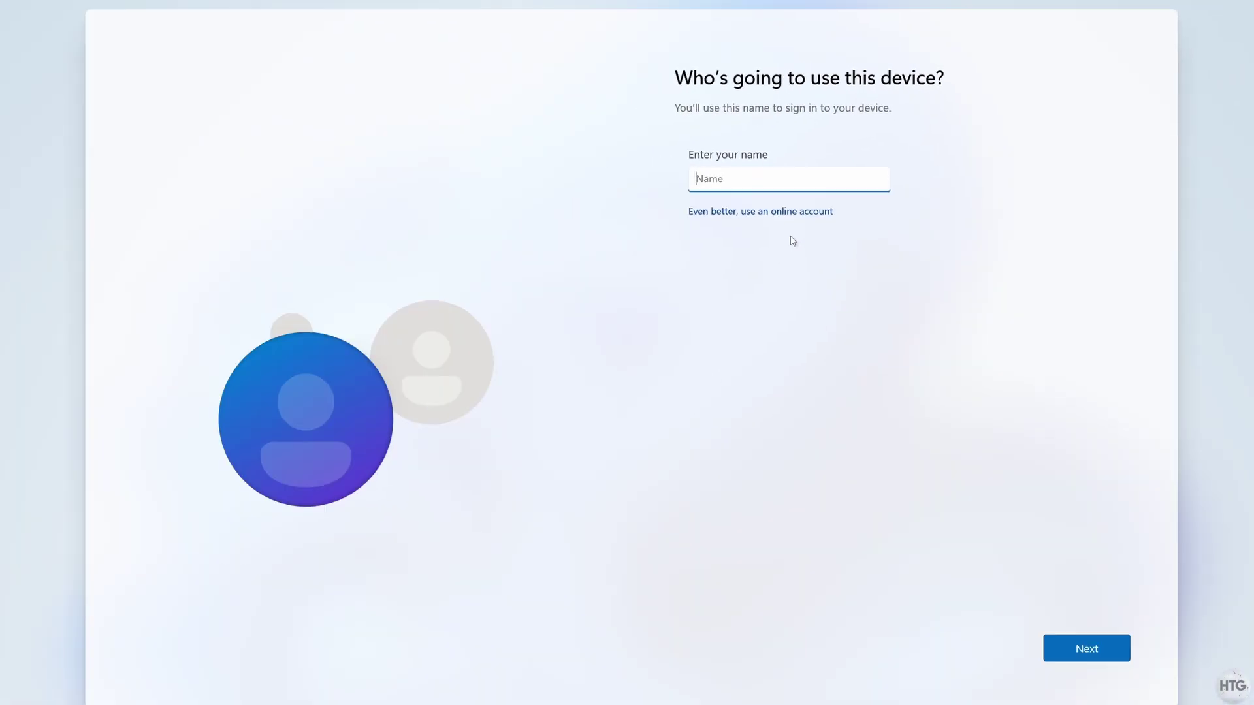
text(TheHowToGuy123)
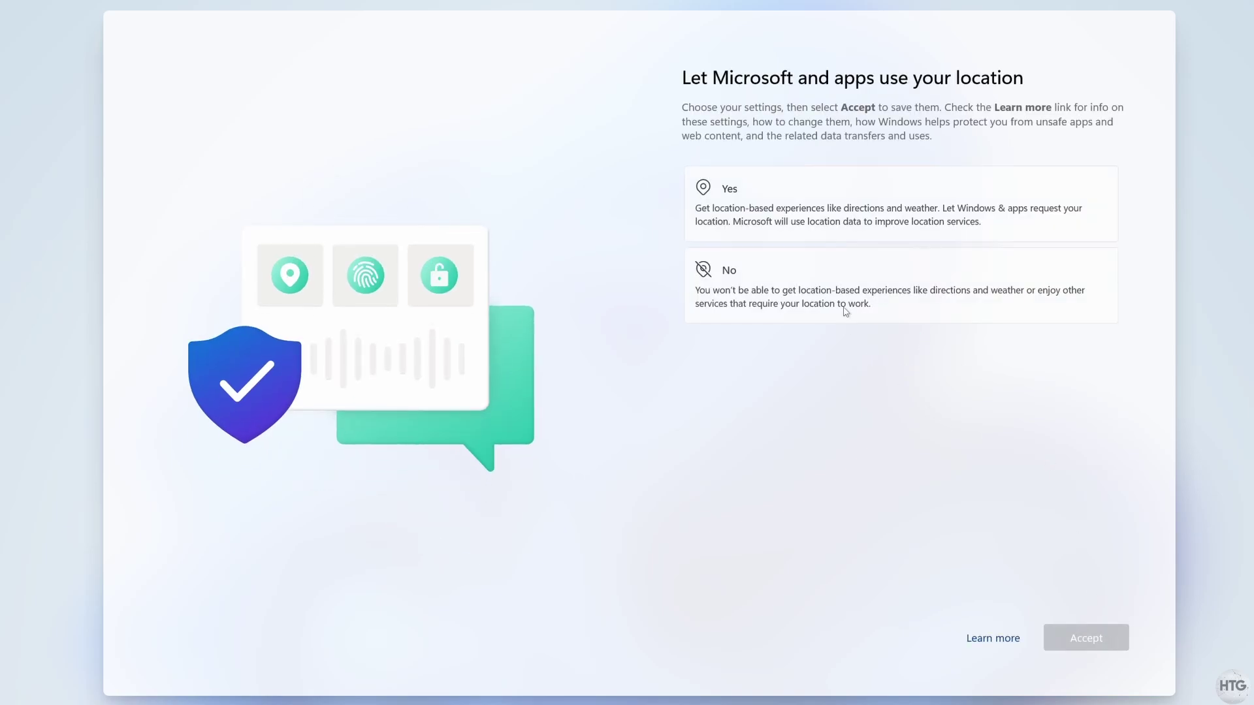
click(877, 356)
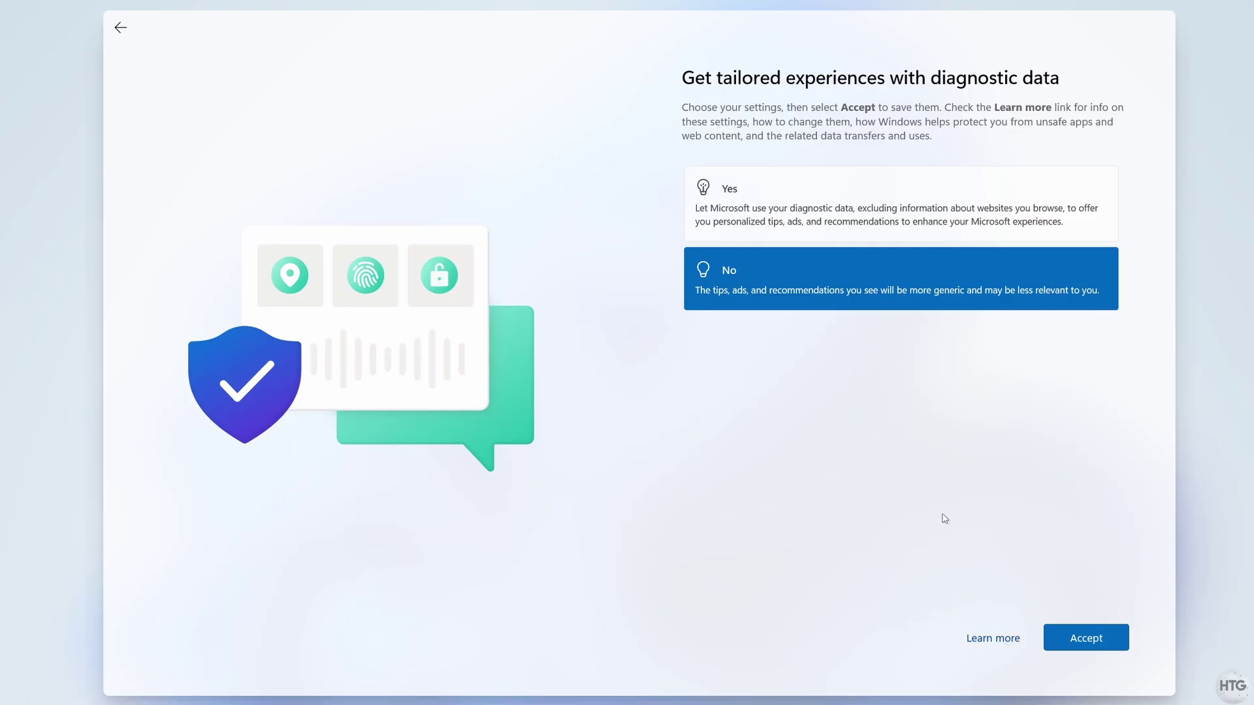
click(1053, 633)
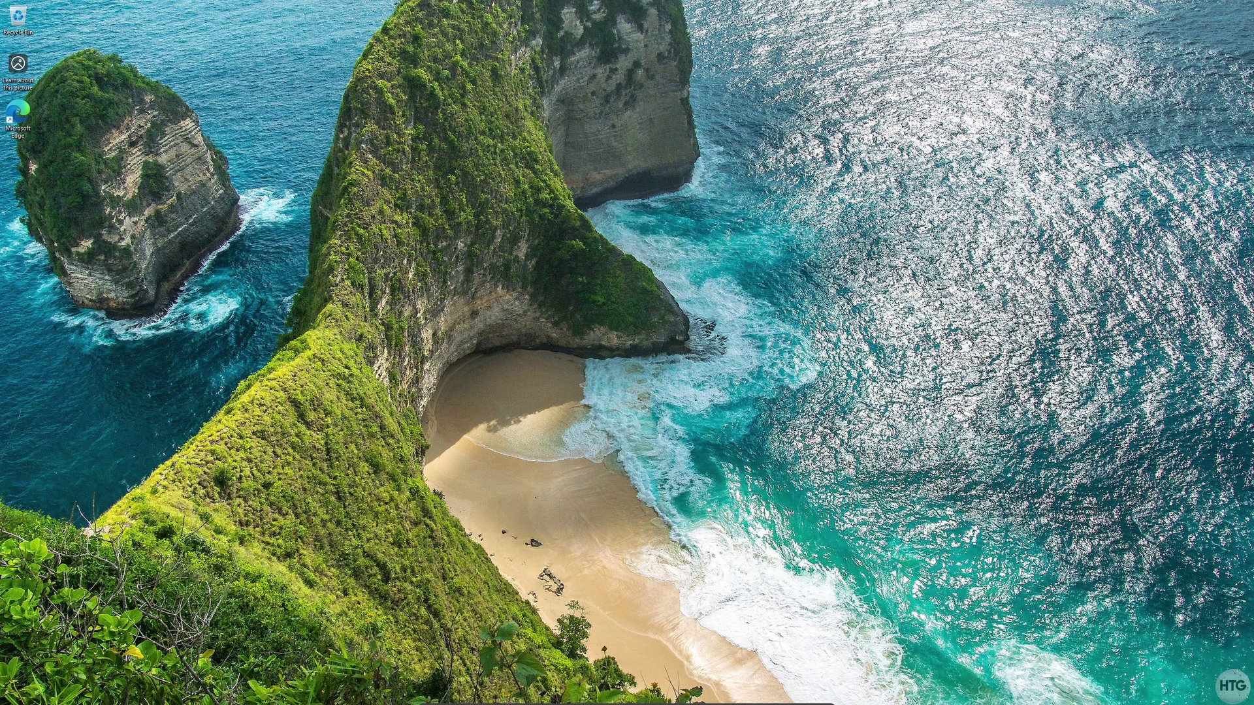
key(super)
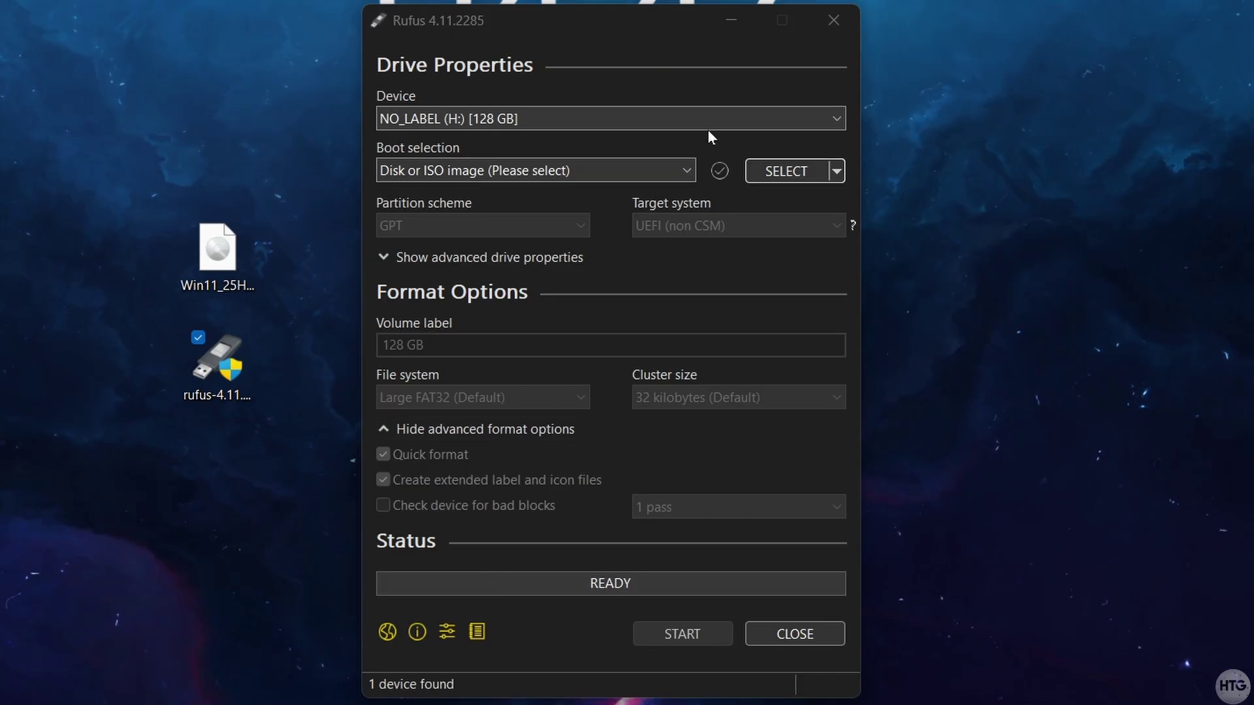
Keep the 128 GB NO_LABEL (H:) drive as target and load Win11_25H2_English_x64.iso from the Desktop
click(709, 128)
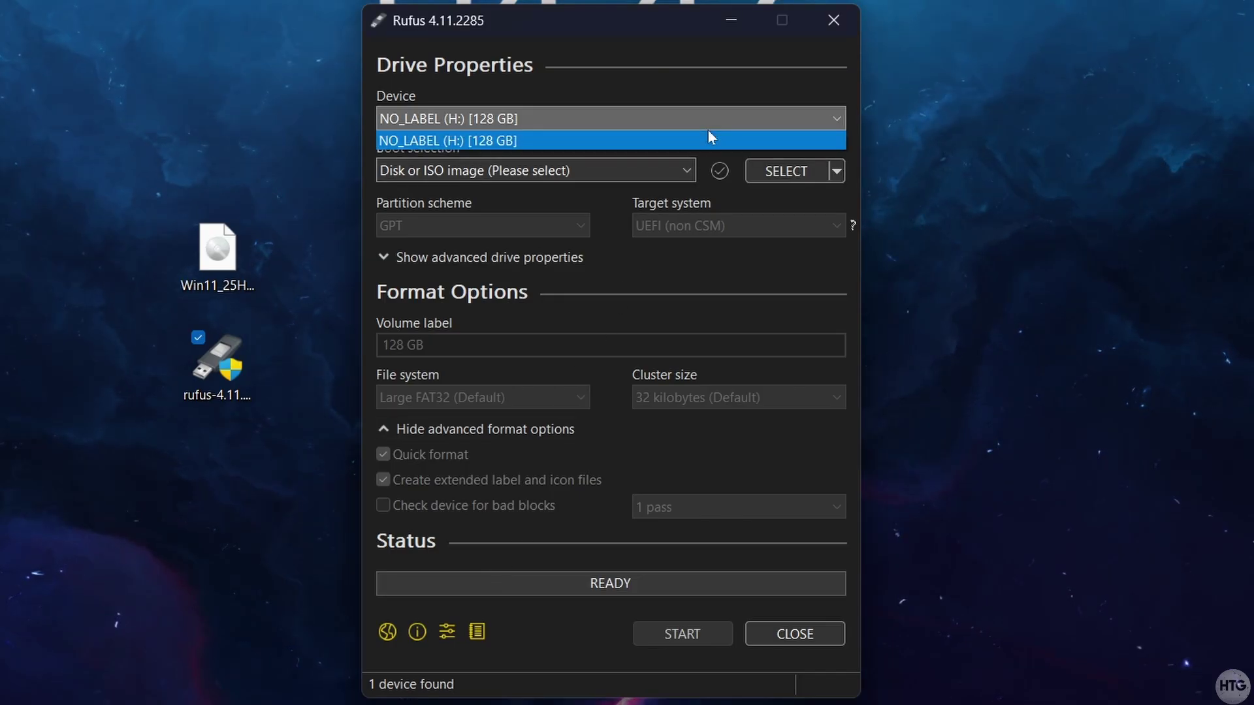
click(708, 138)
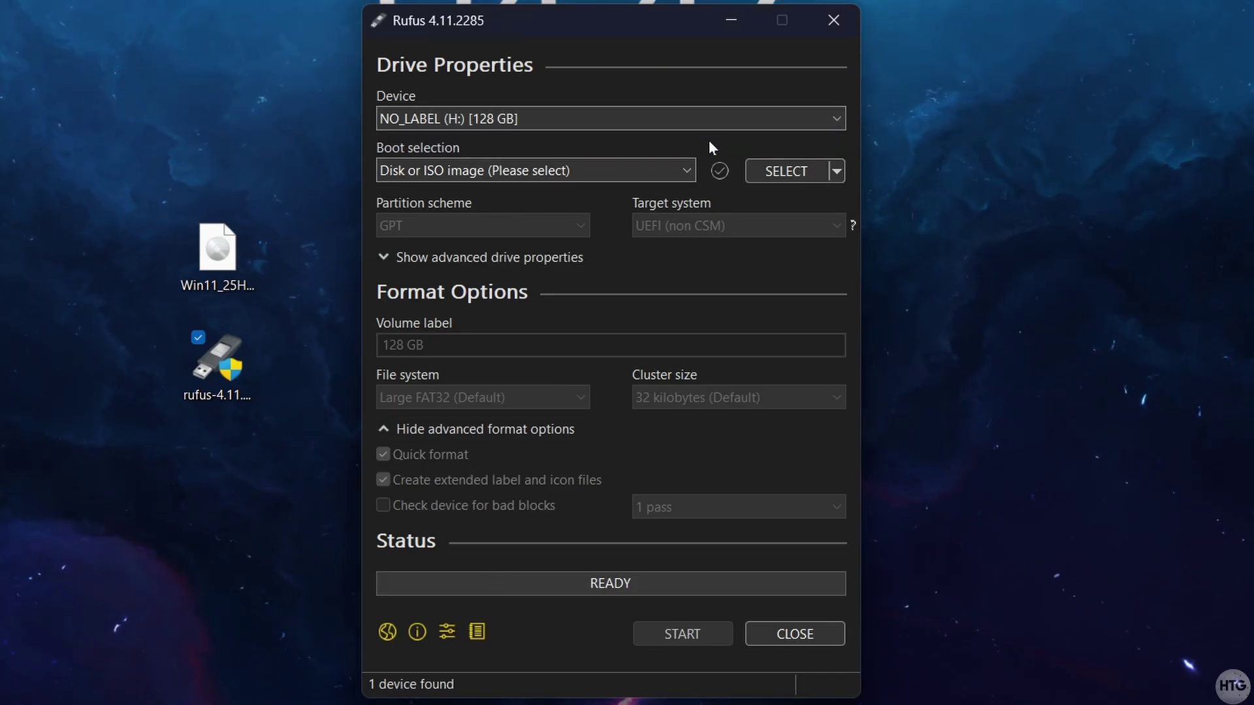
click(814, 172)
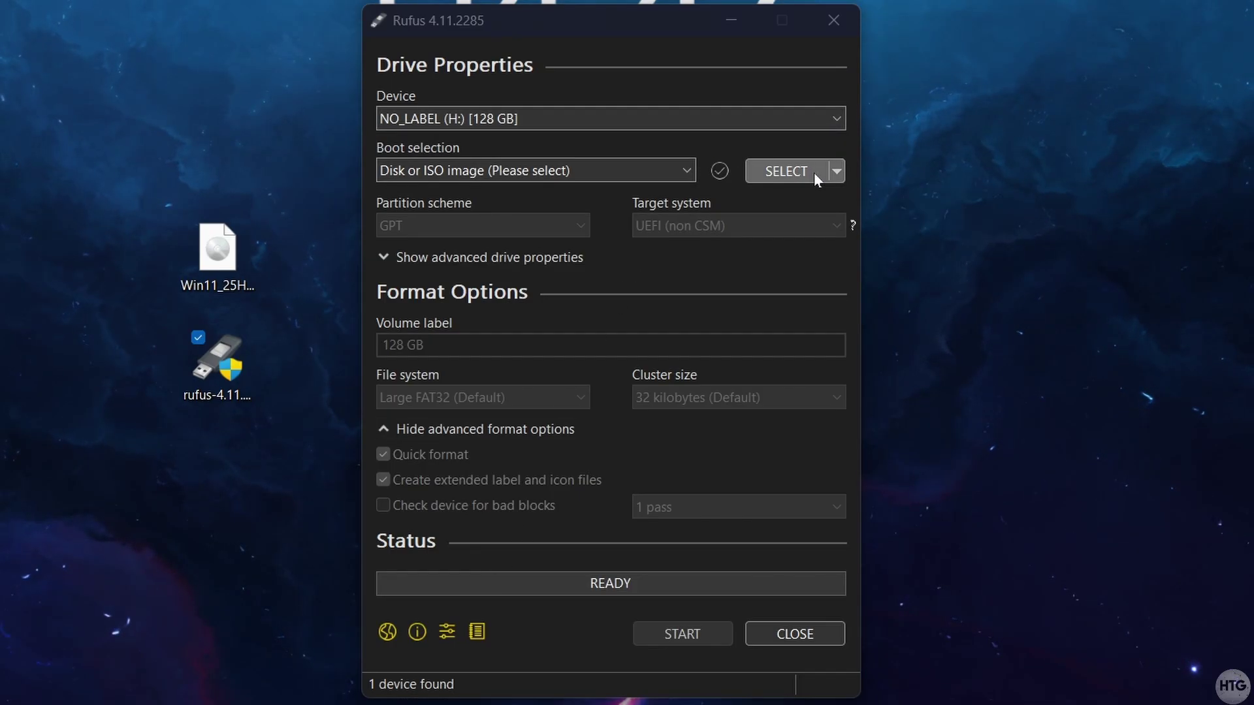
click(548, 270)
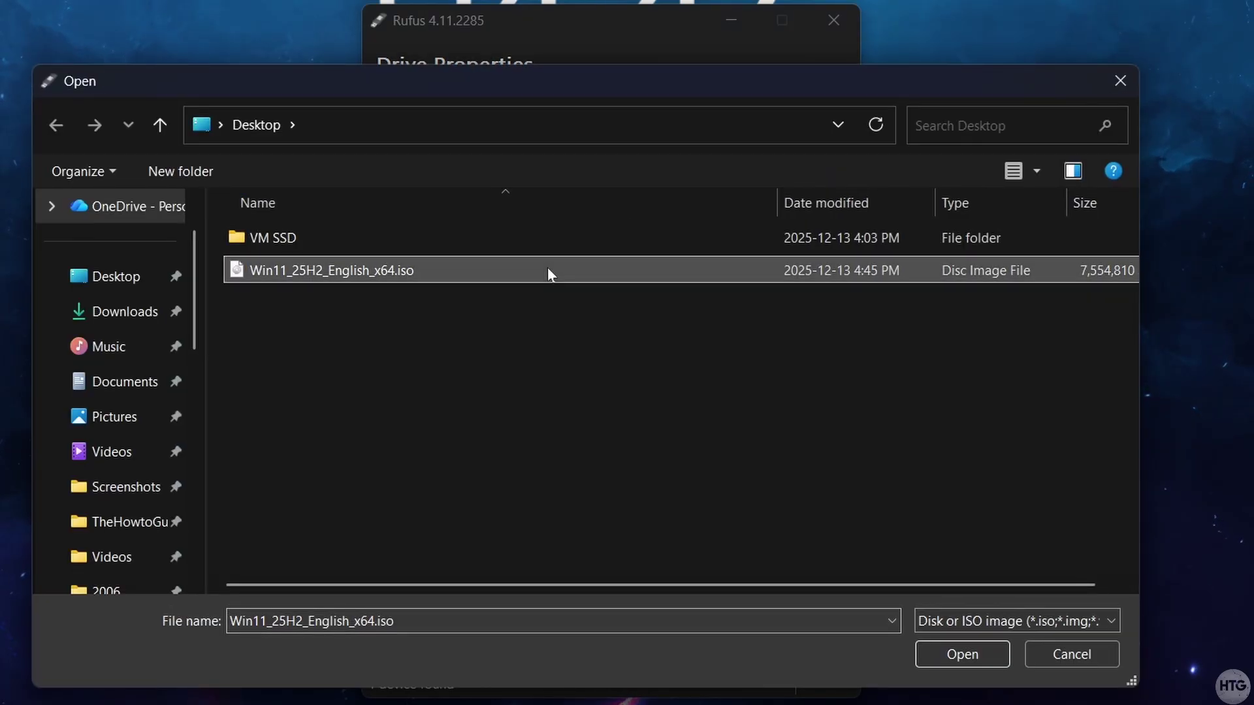
double_click(555, 270)
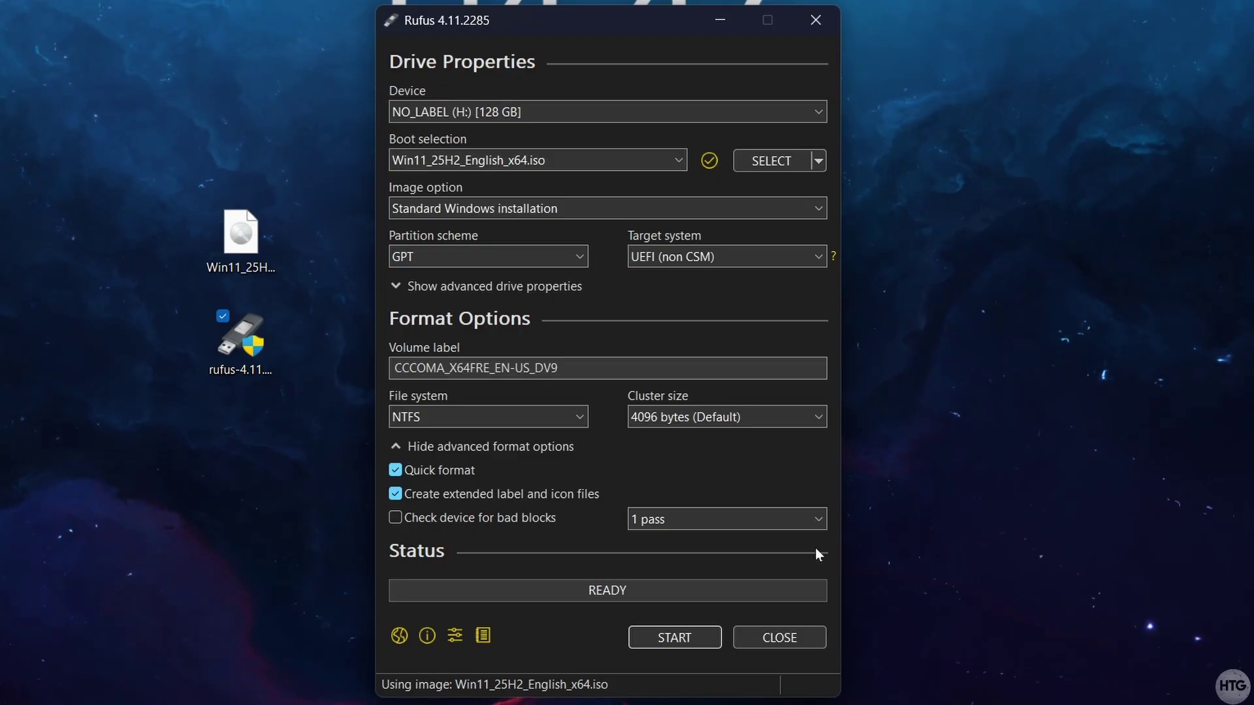
Write the USB with online-account requirement removed and a preset local user name, accepting the erase warning
click(707, 634)
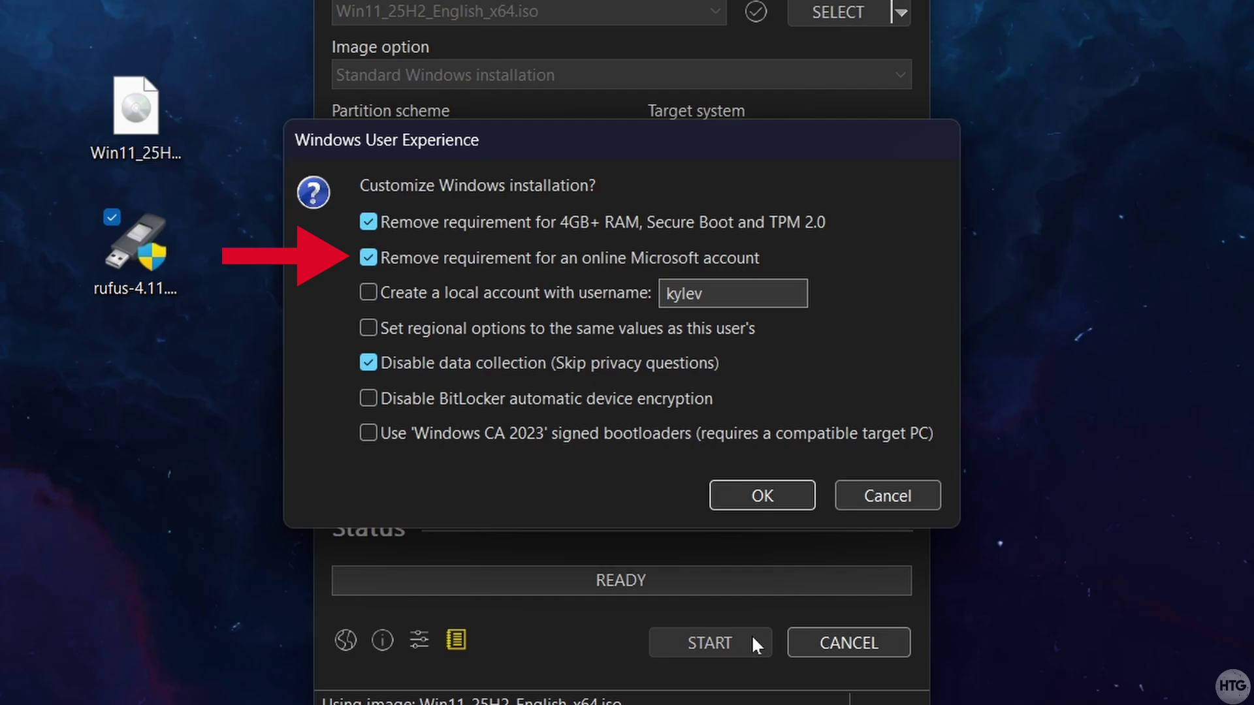
click(496, 288)
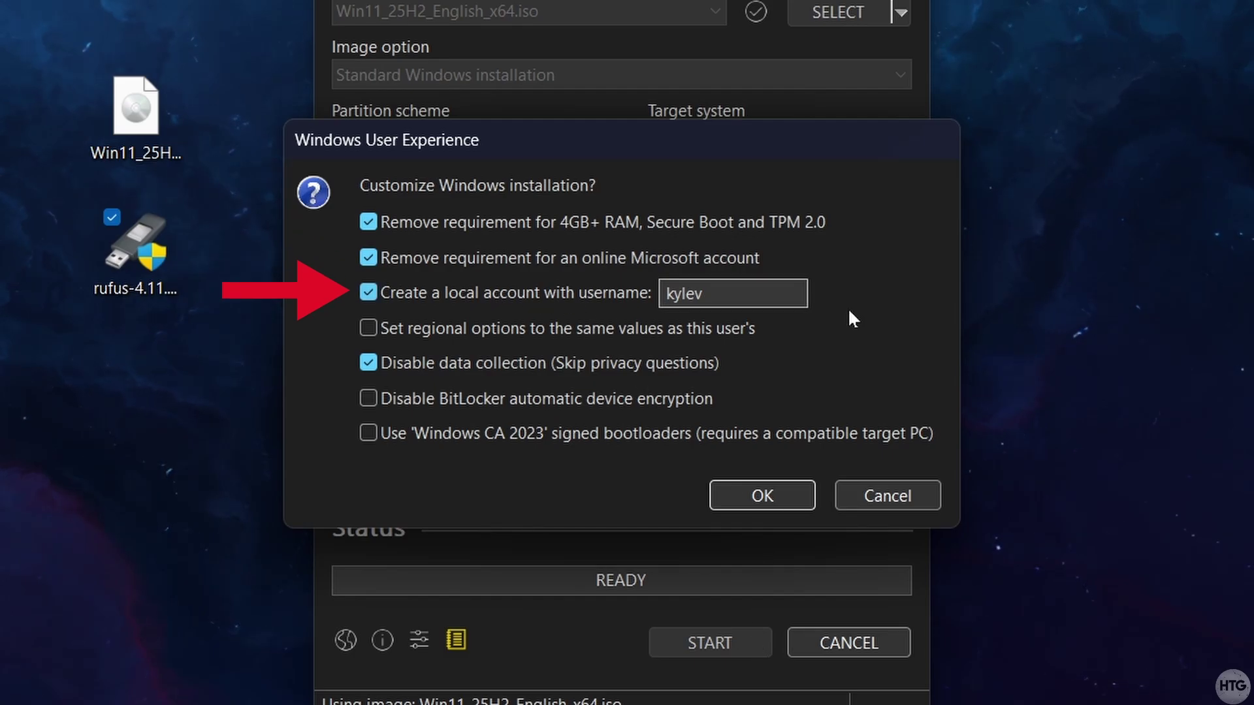
key(Tab)
text(TheHow)
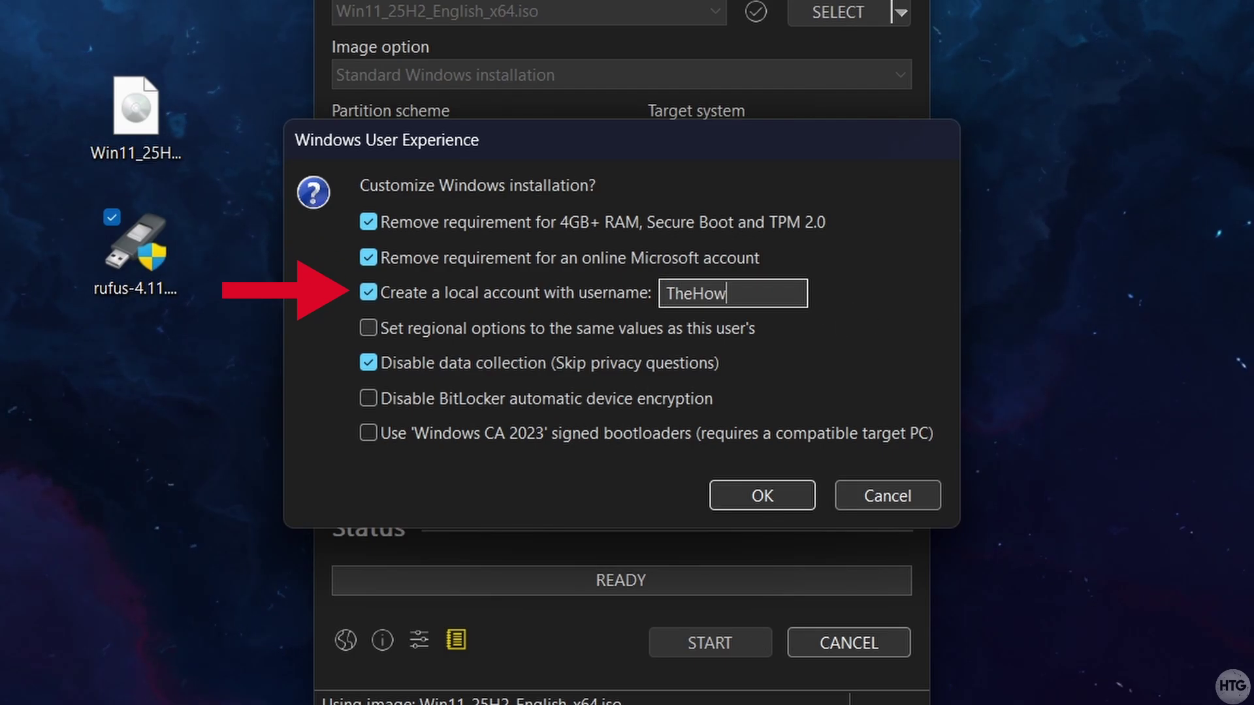
text(ToGuy123)
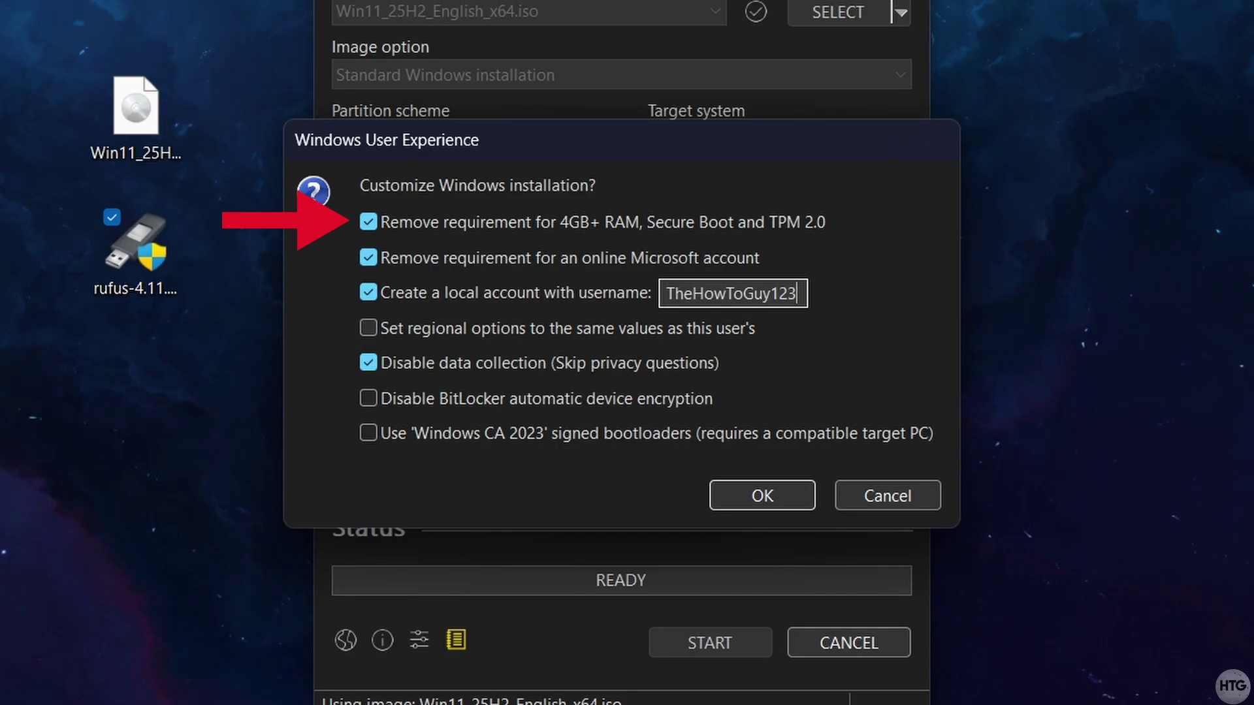
click(802, 494)
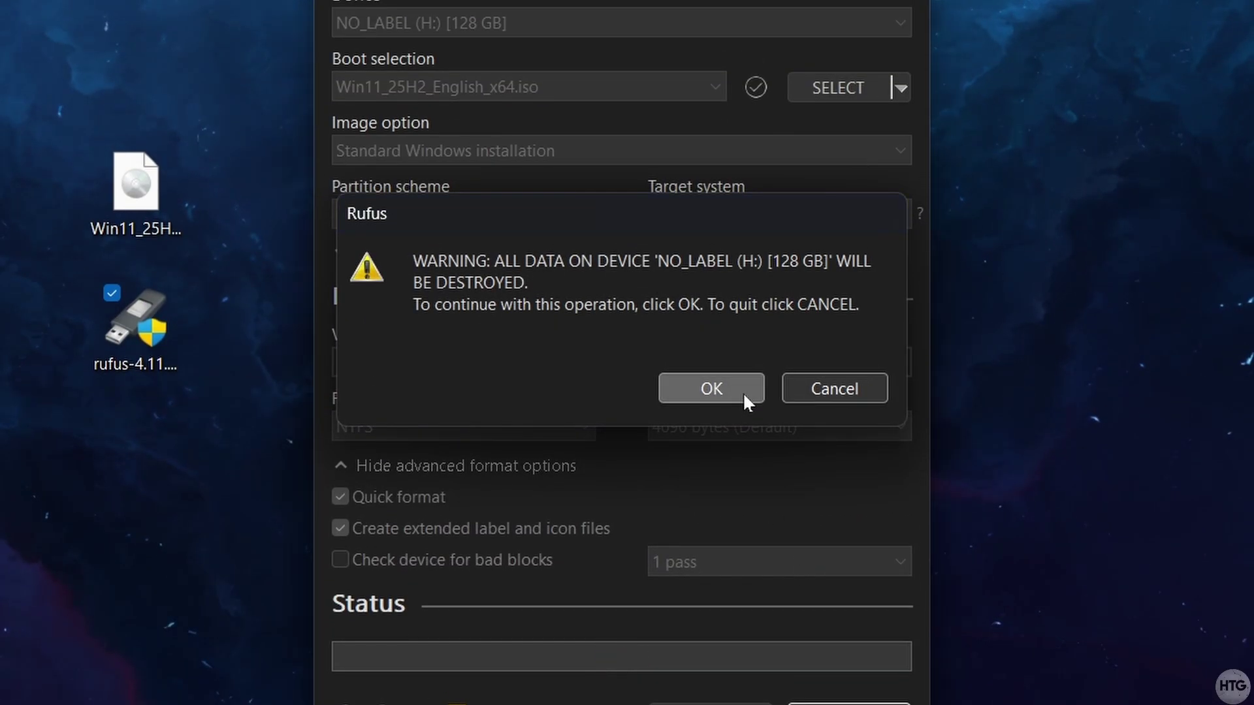
click(711, 389)
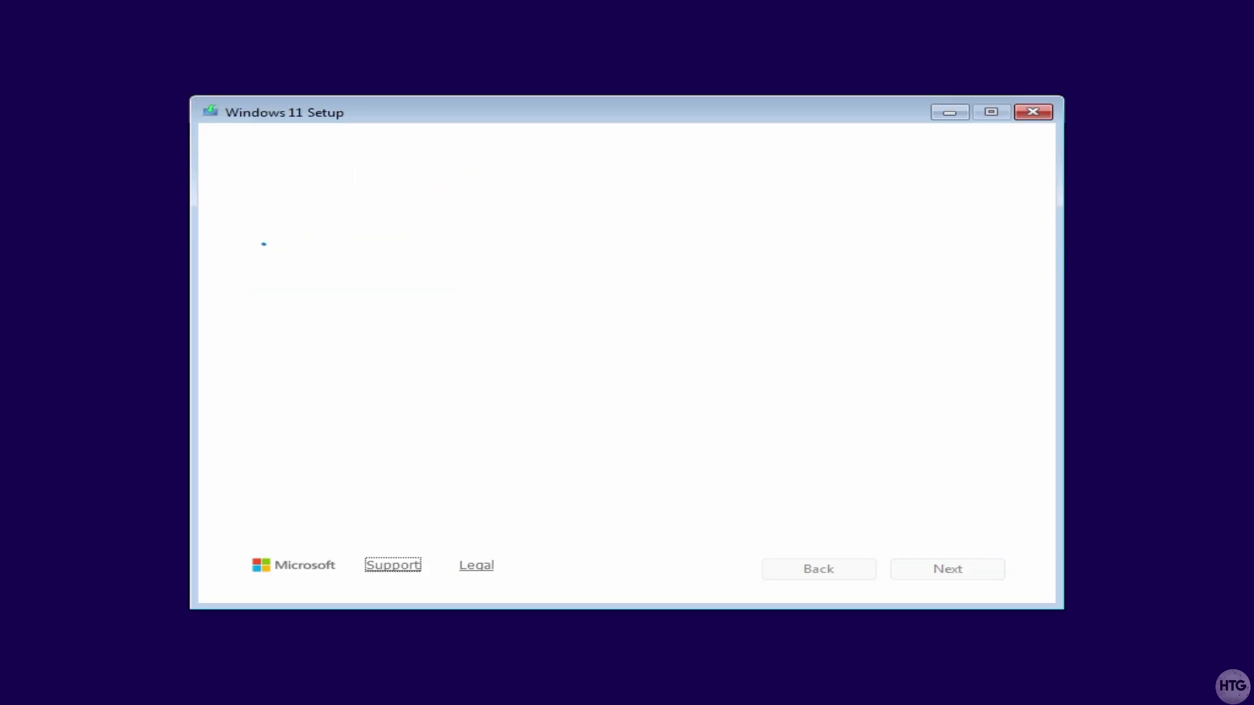
Accept the default language, time and currency format settings in Windows 11 Setup
click(832, 285)
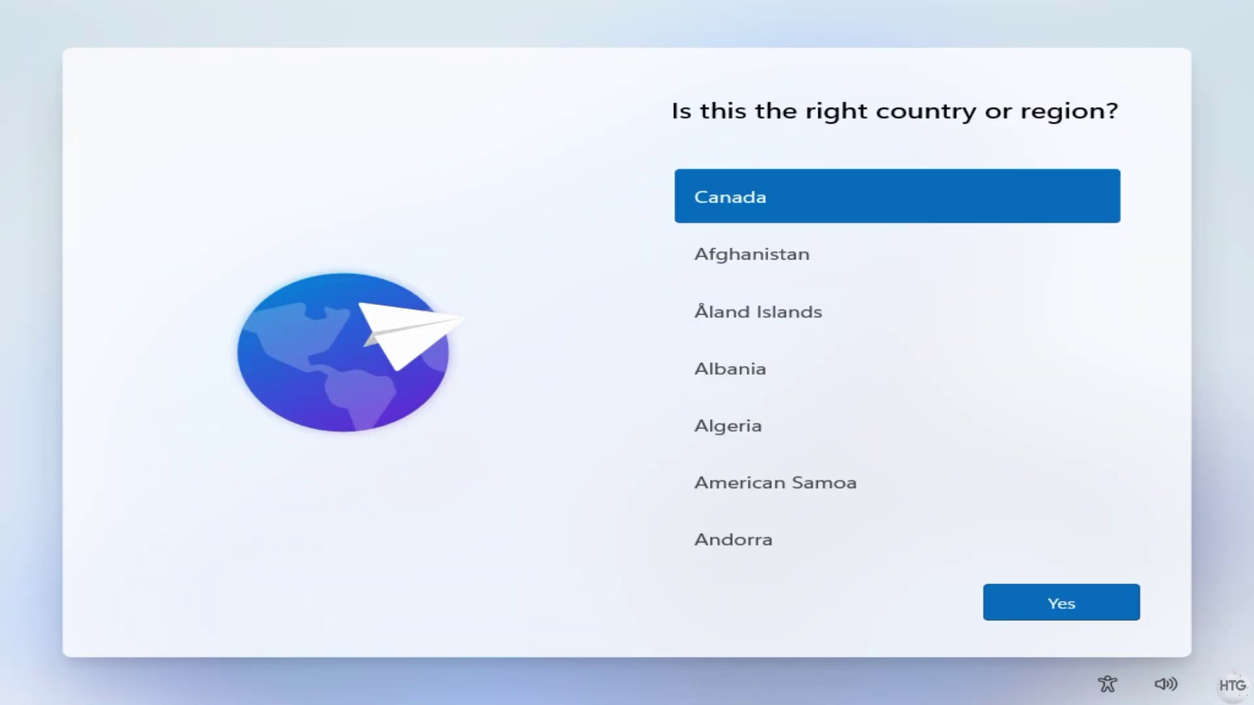
Confirm Canada as the country or region on the setup screen
click(1111, 617)
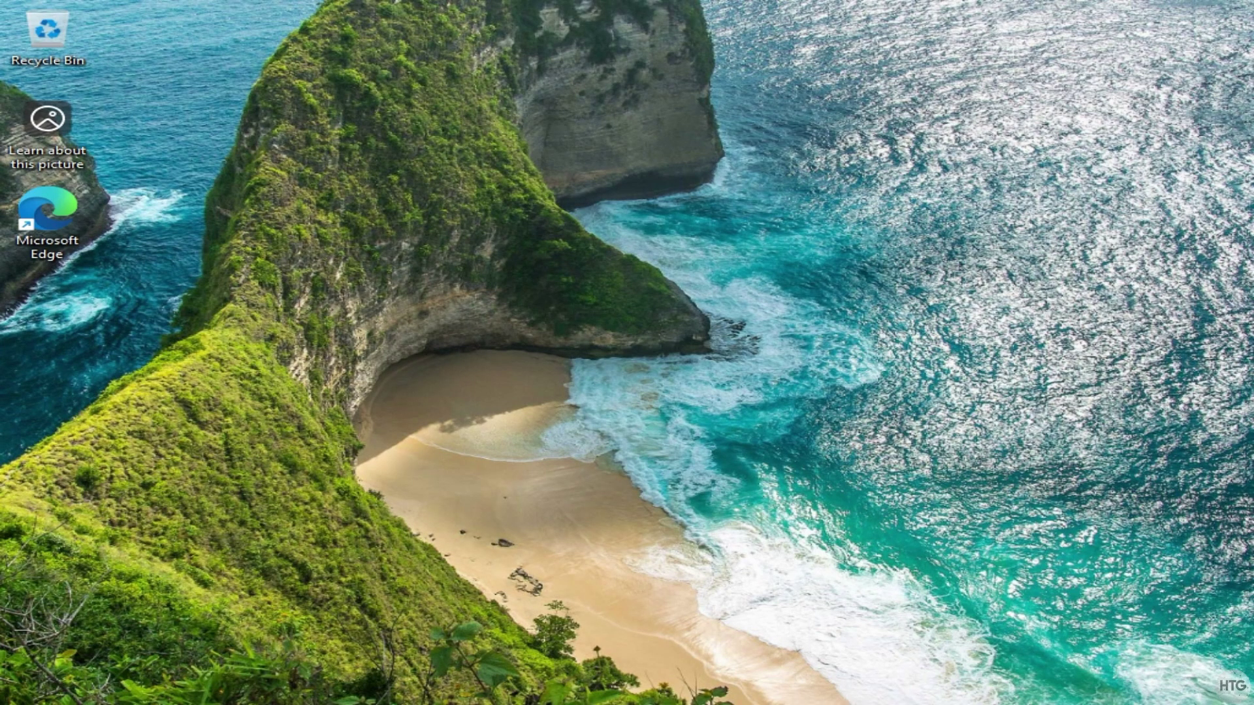
key(super)
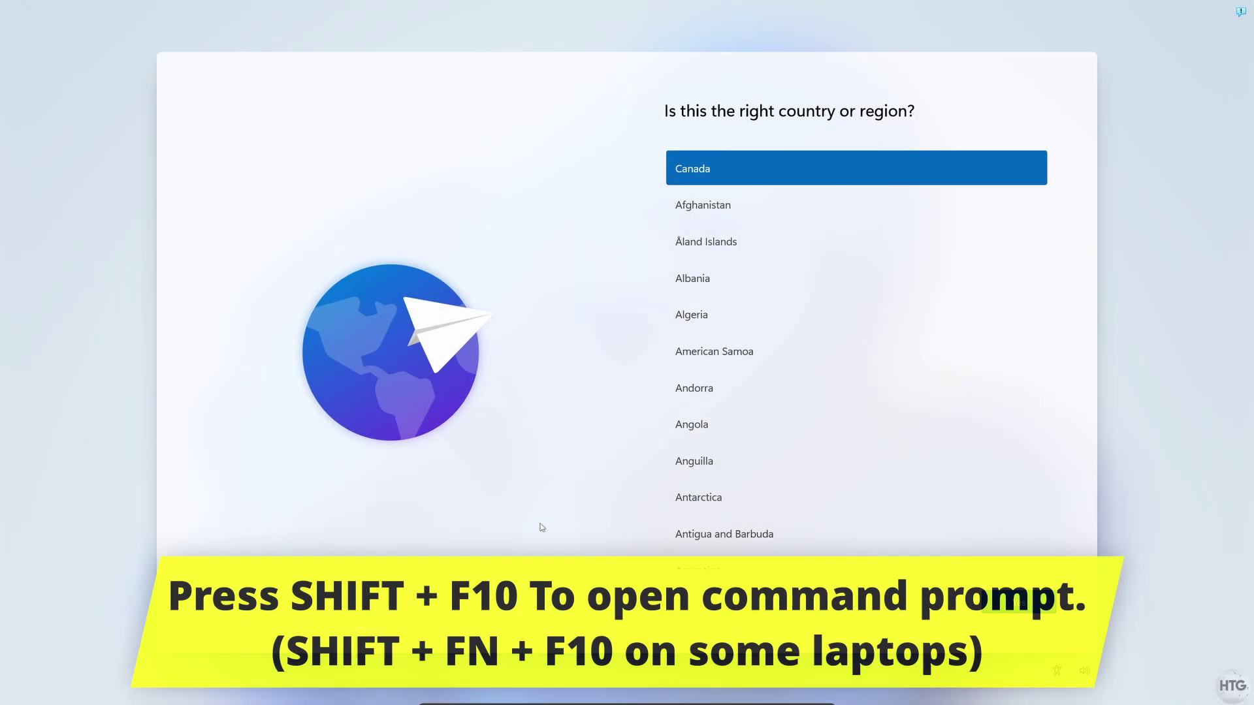
Bring up an Administrator Command Prompt with Shift+F10 over the region question
key(shift+F10)
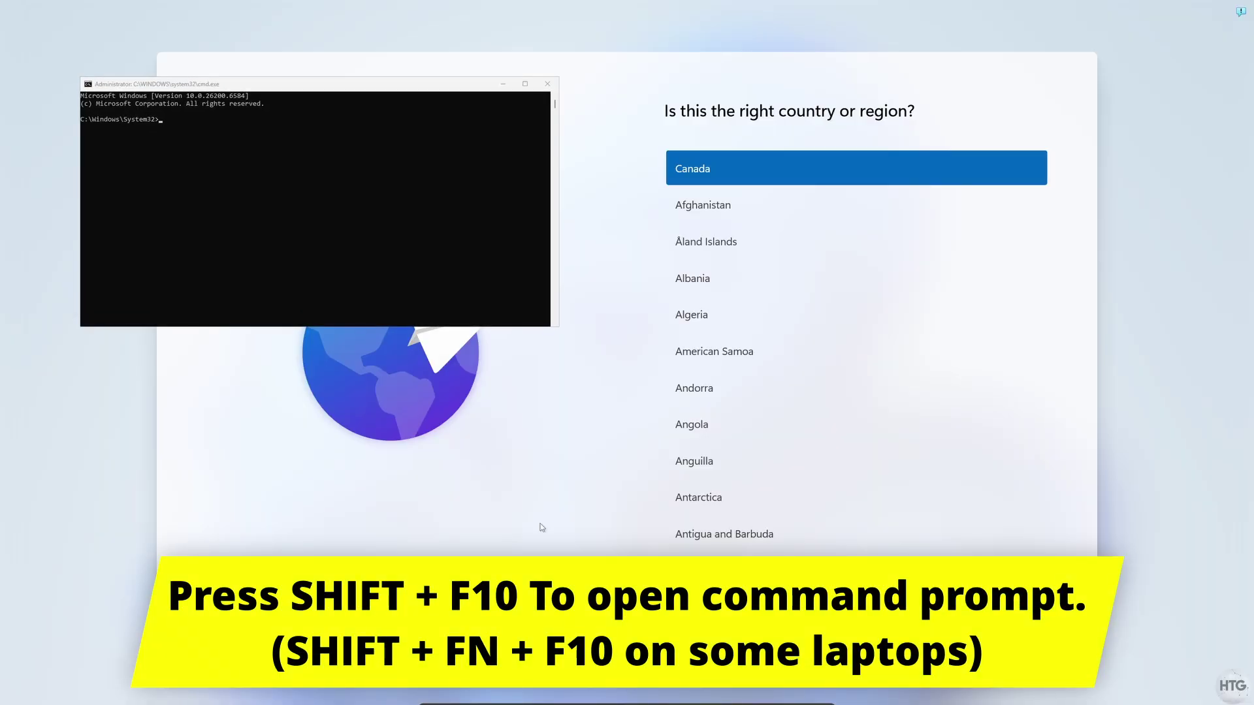
ctrl+scroll(401, 306, up, 4)
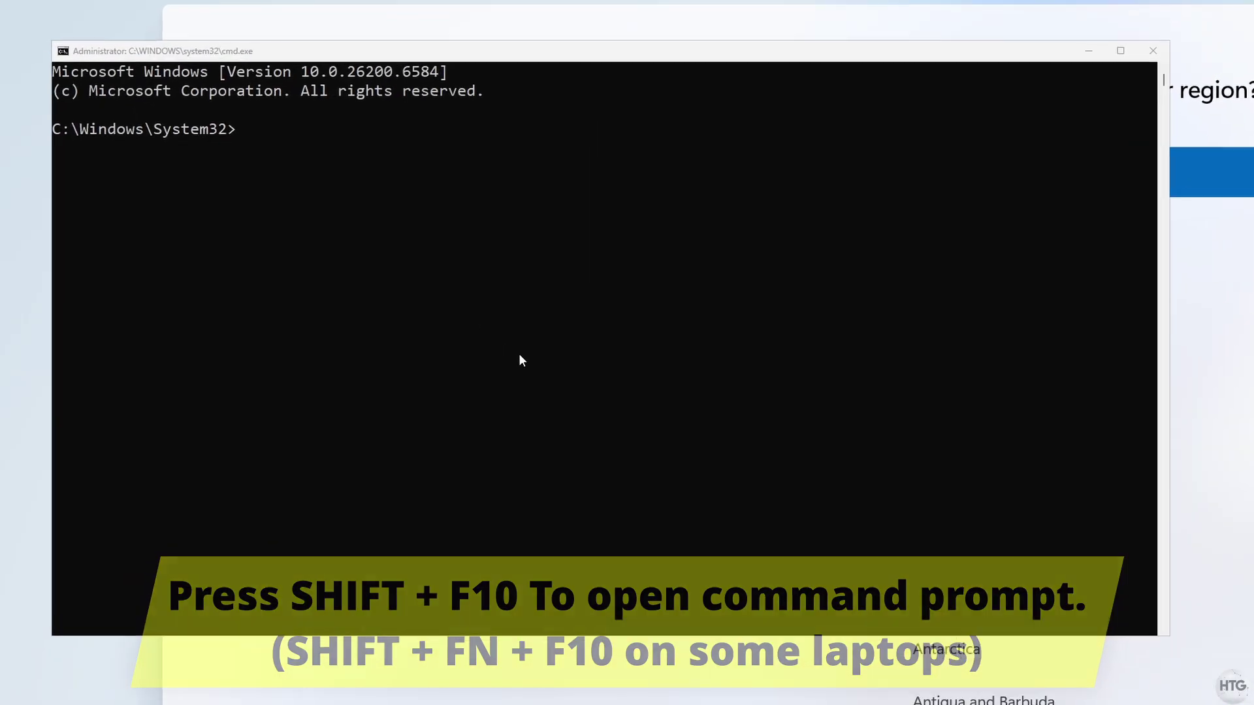
Run net user "username" * /add and enter the new account's password twice
click(402, 297)
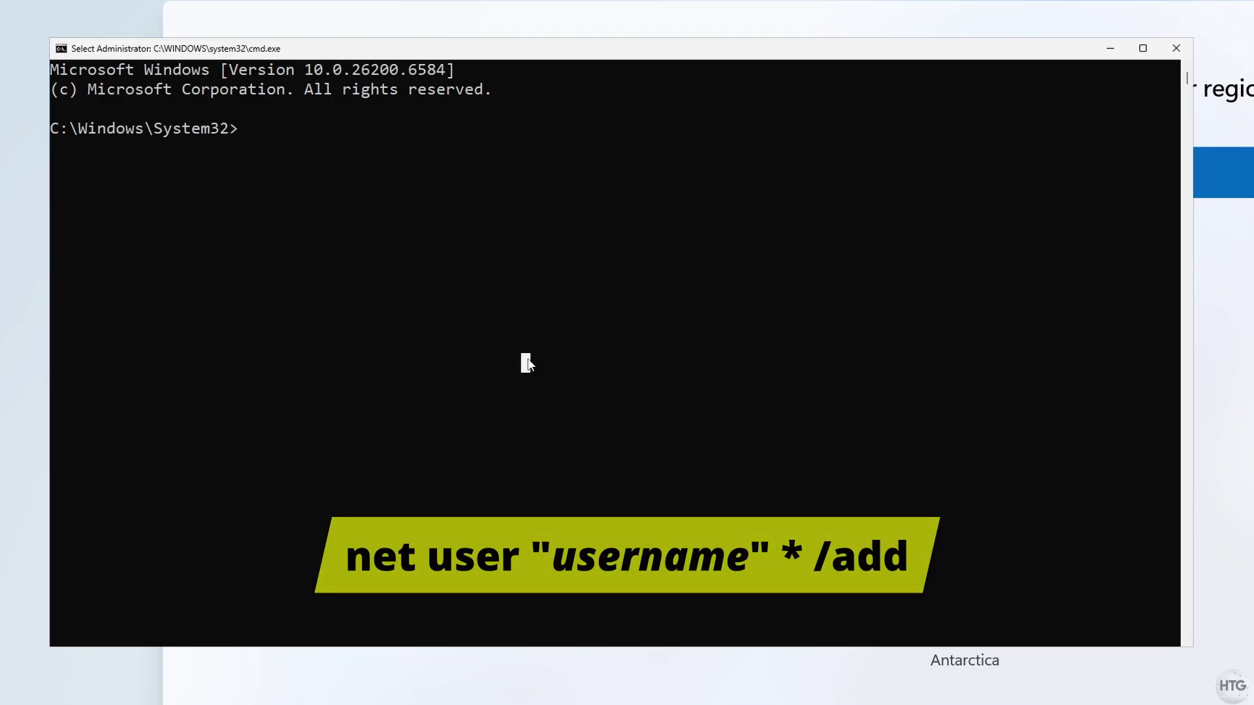
text(net user "TheHowToGuy123" * /add)
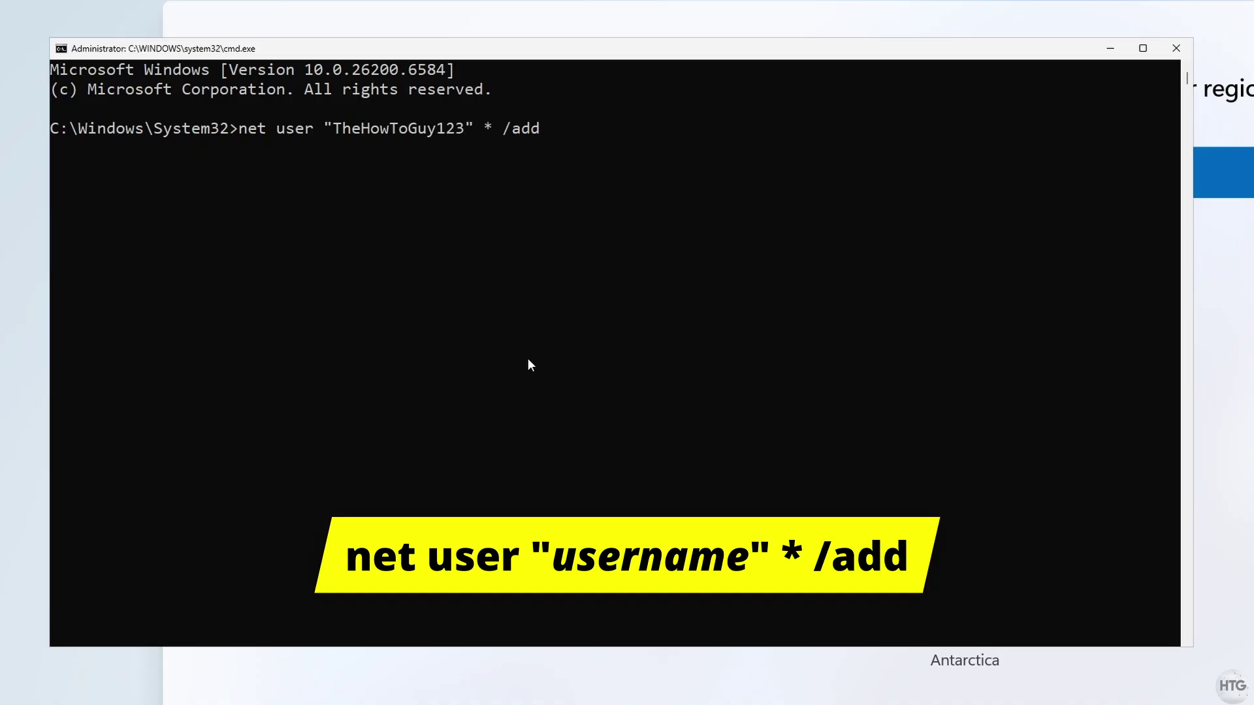
key(Return)
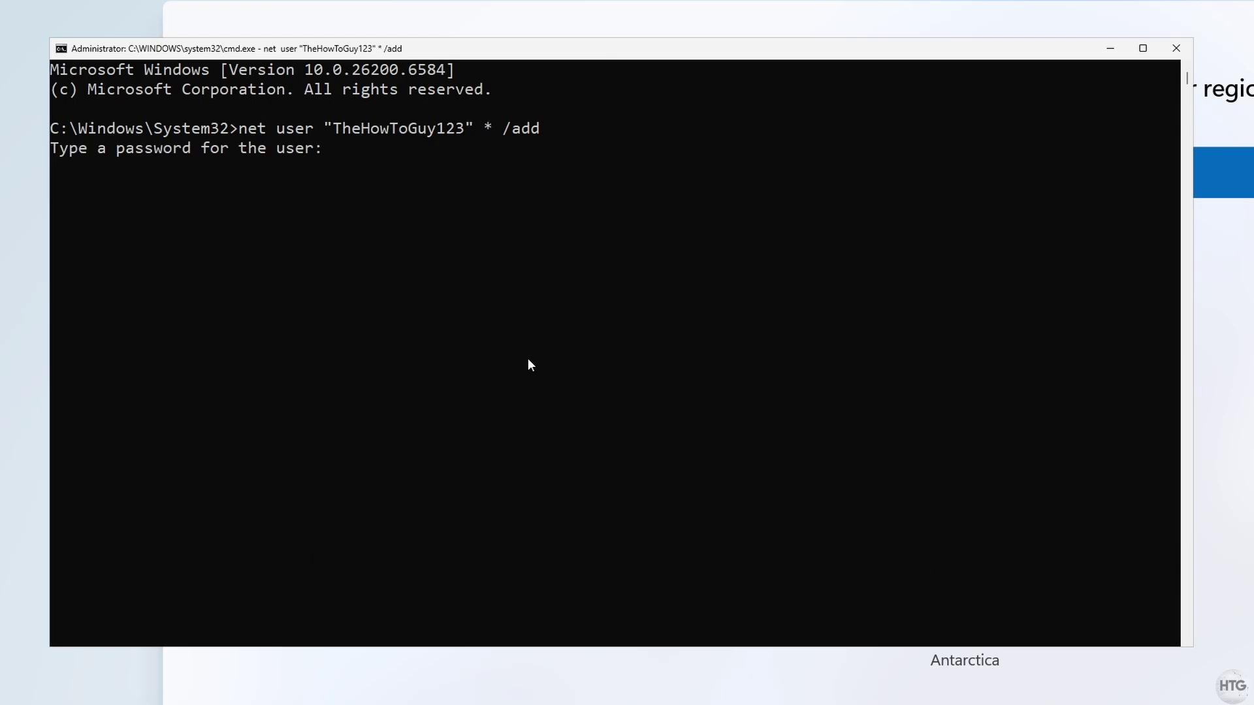
key(Return)
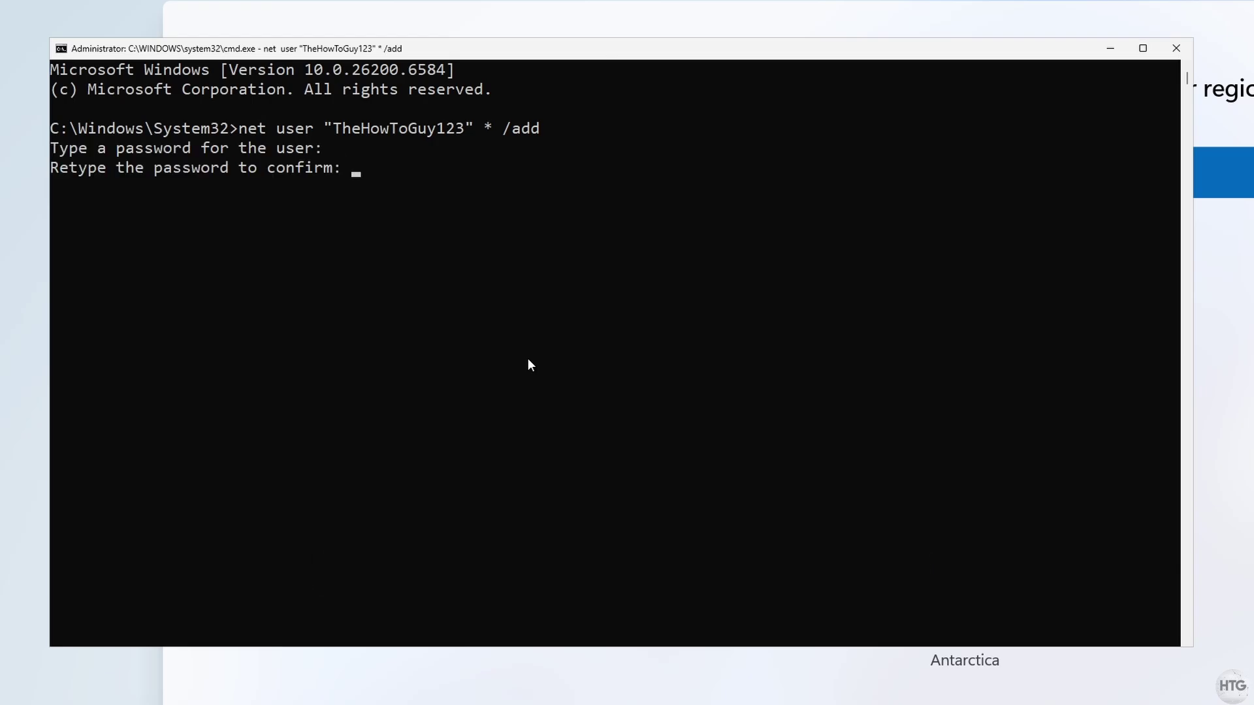
key(Return)
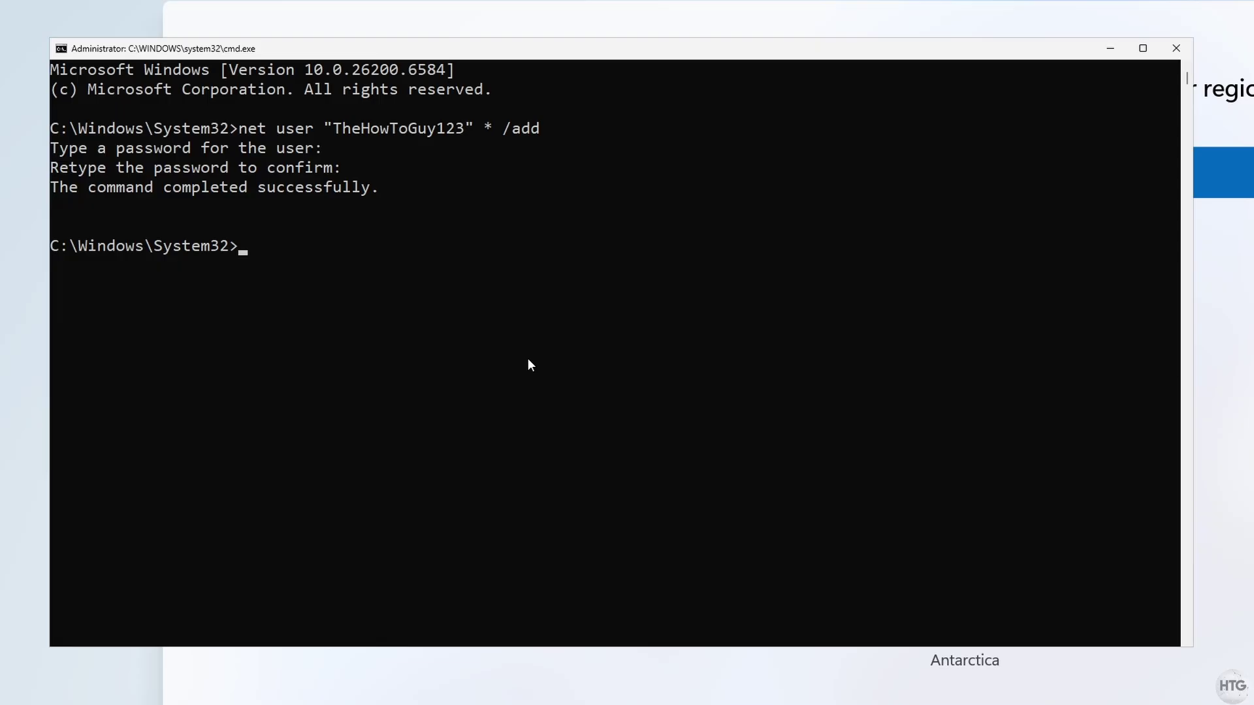
Use net localgroup and net user to make the new local user an active, never-expiring administrator
text(net local)
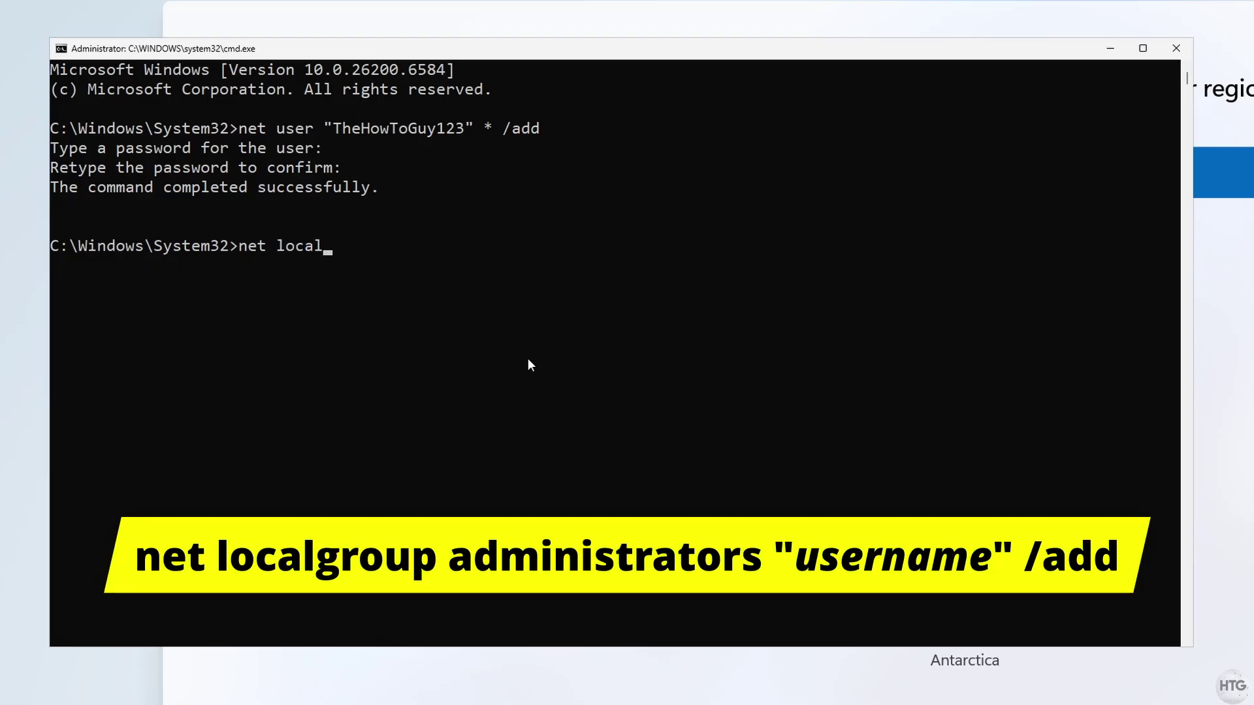
text(group administr)
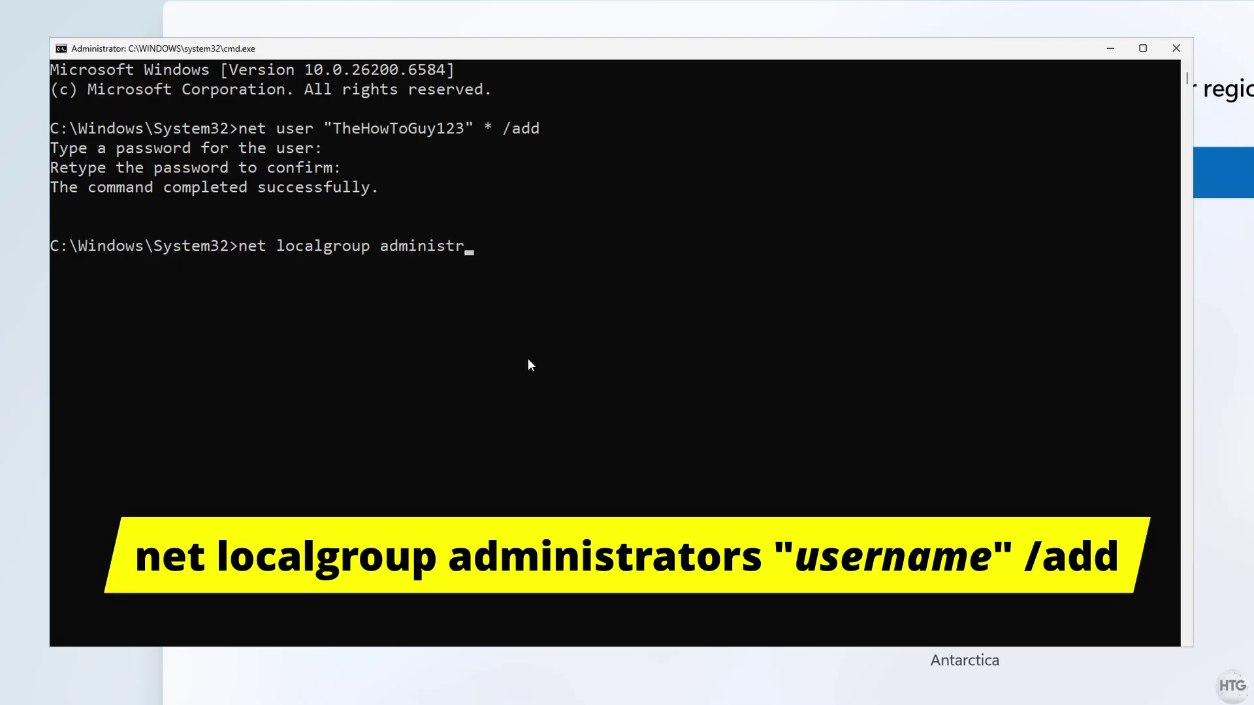
text(ators "TheHowTo)
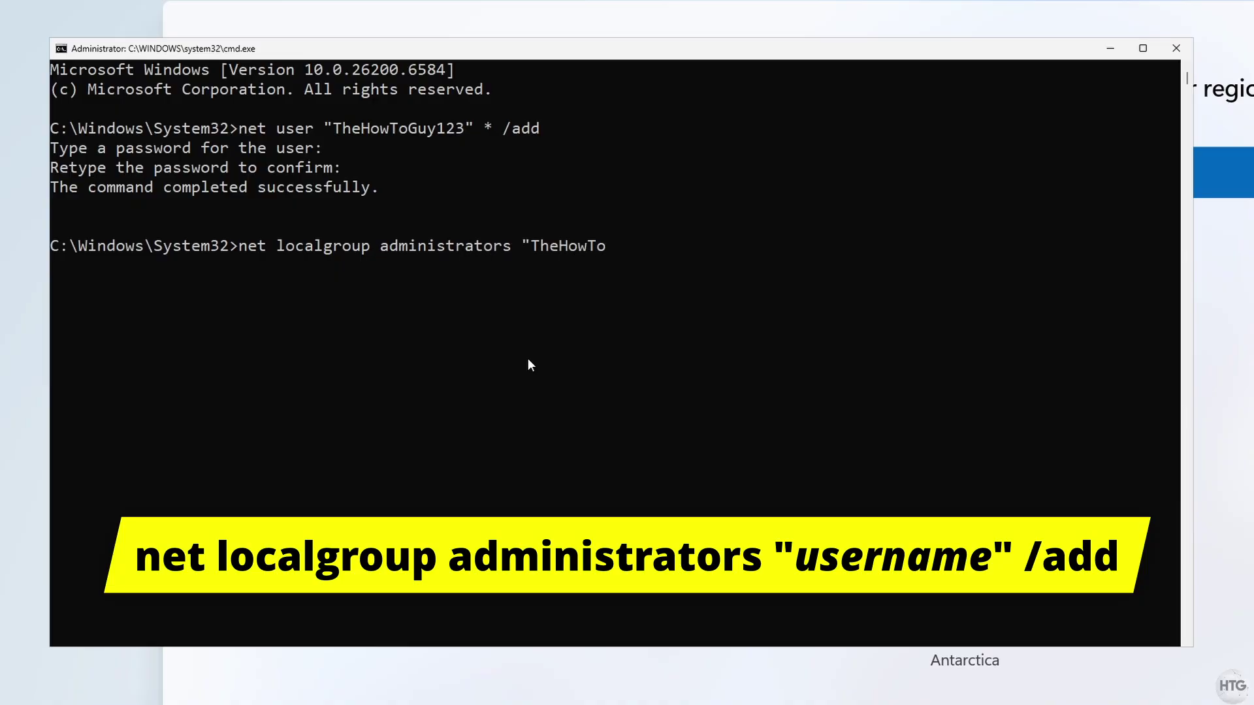
text(Guy123" /add)
key(Return)
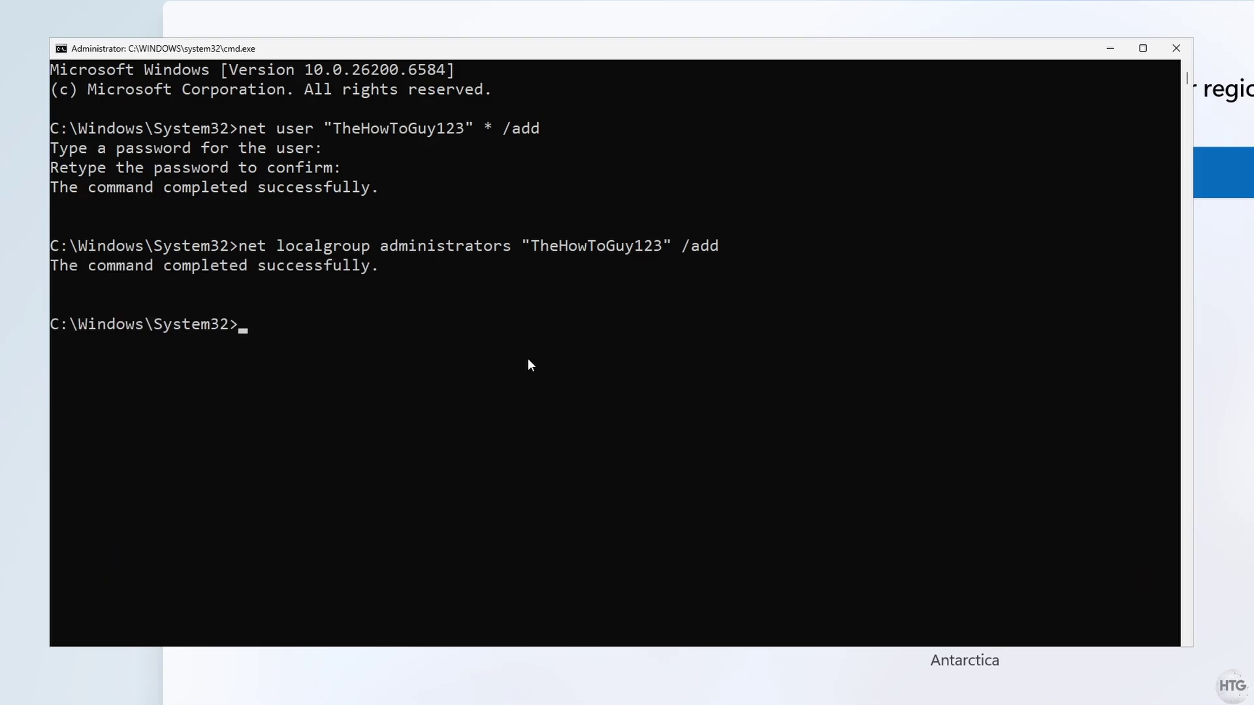
text(net user "TheHowToG)
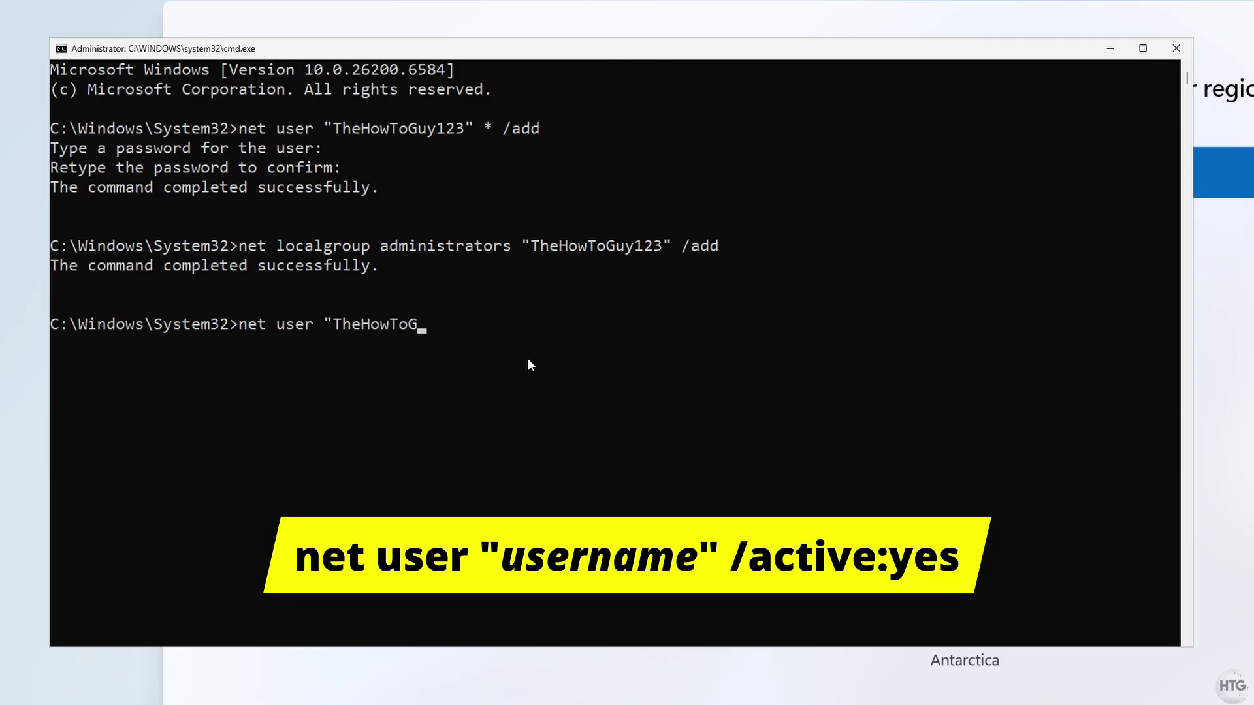
text(uy123" /active:yes)
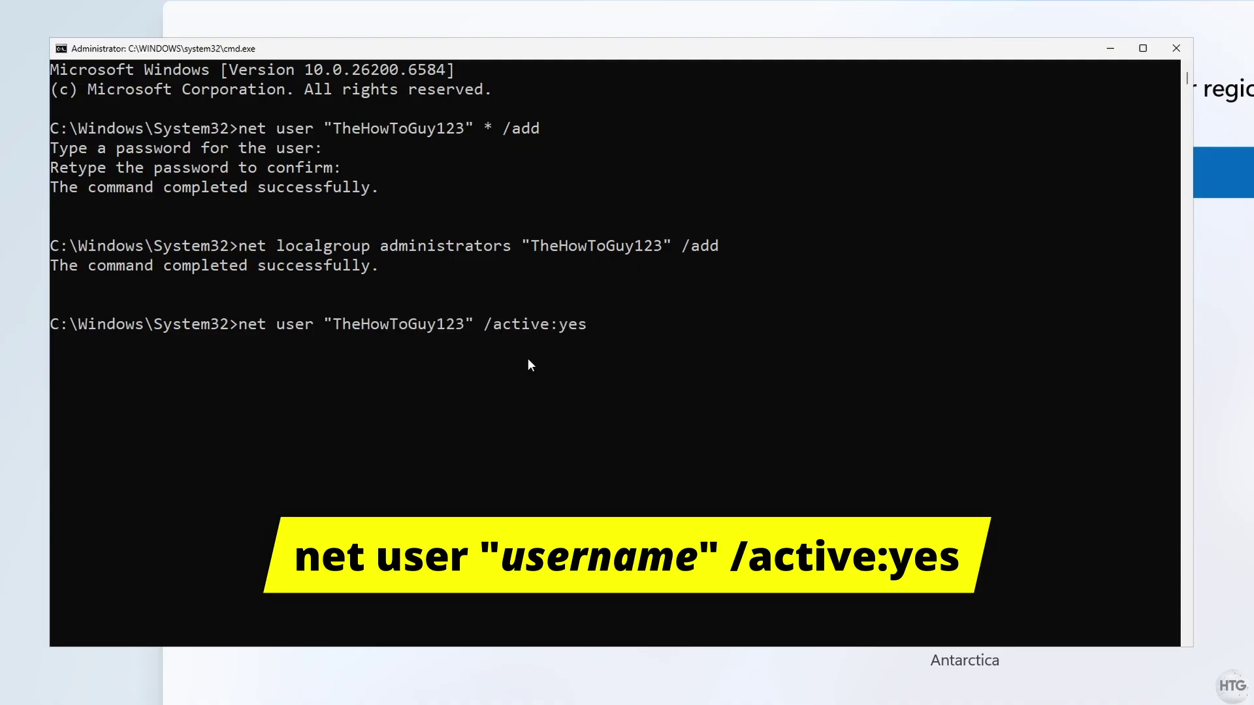
key(Return)
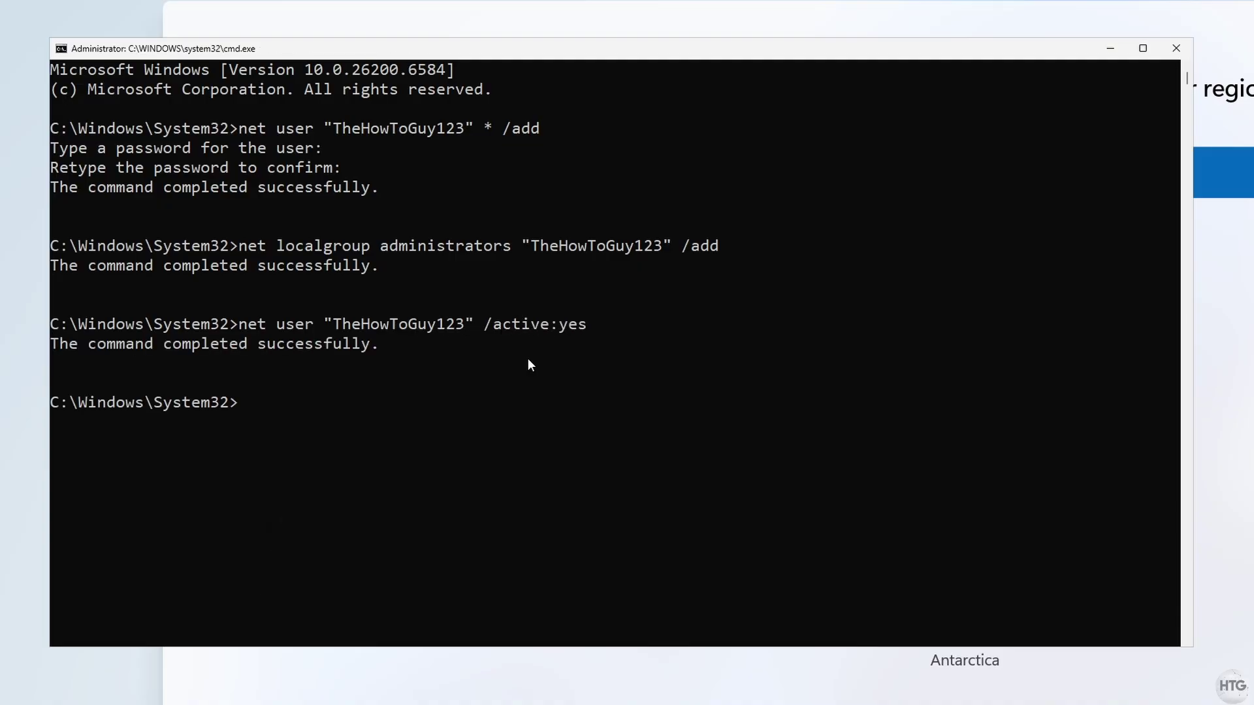
text(net user )
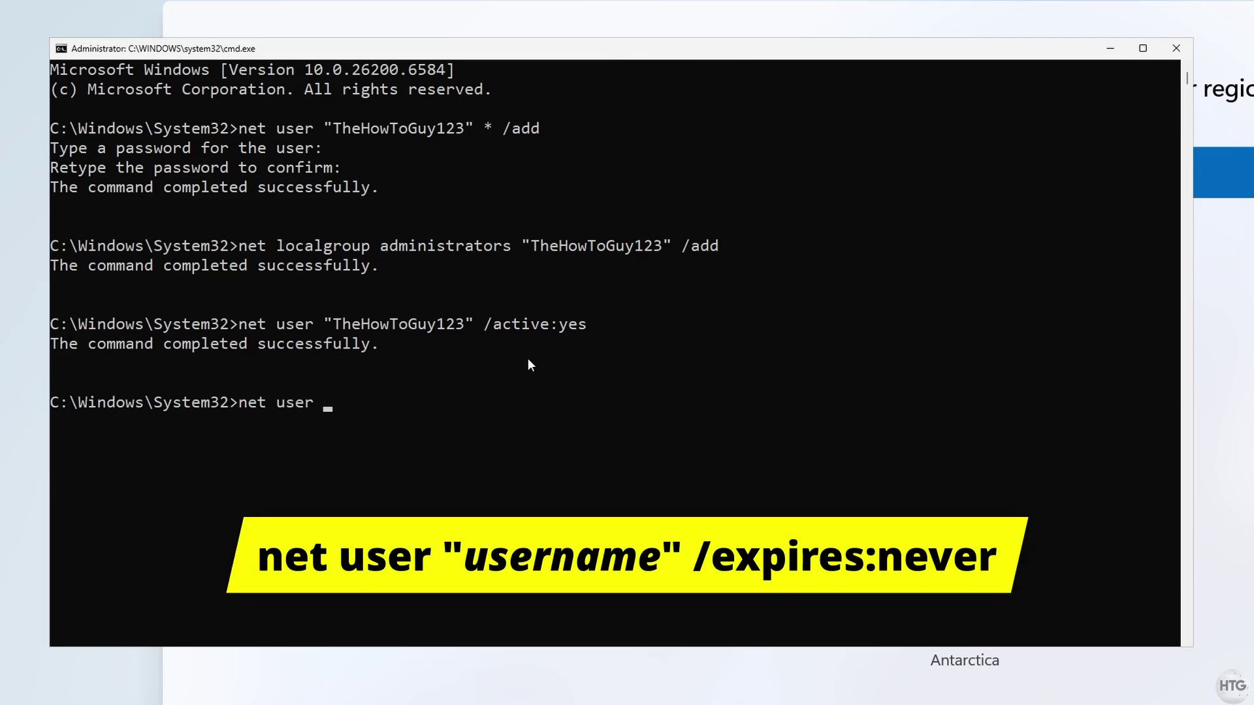
text("TheHowToGuy123" /expire)
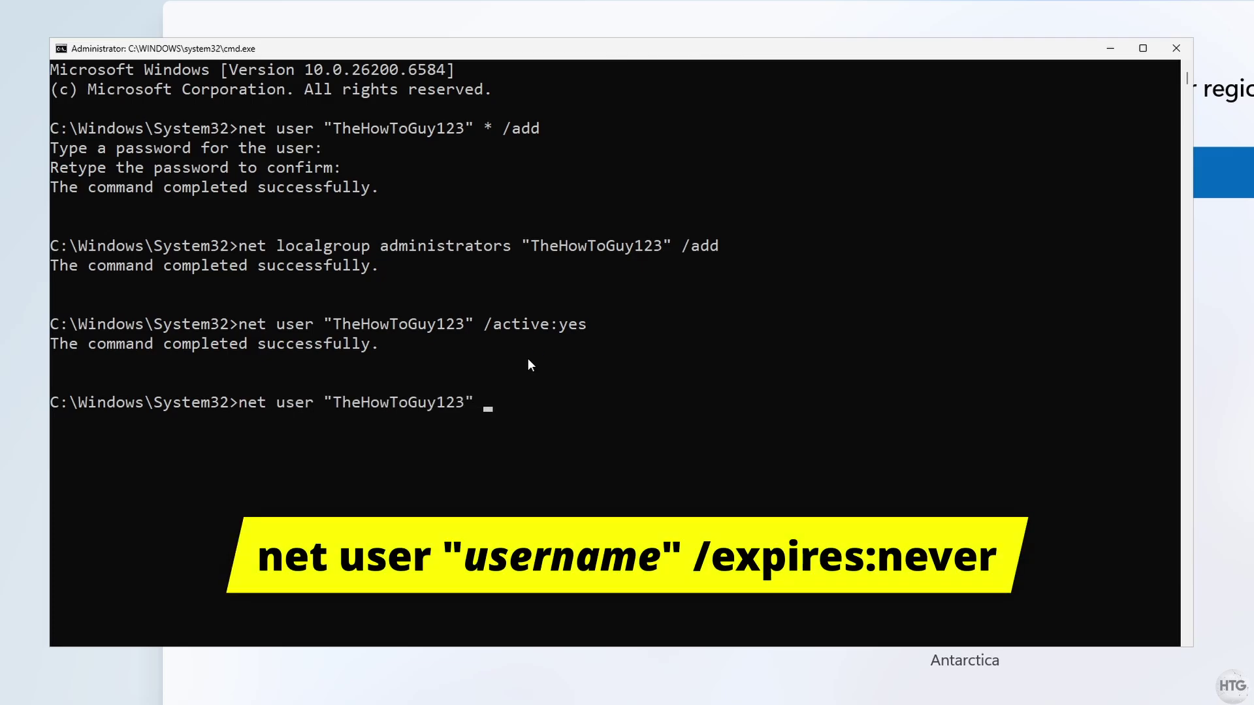
text(s:never)
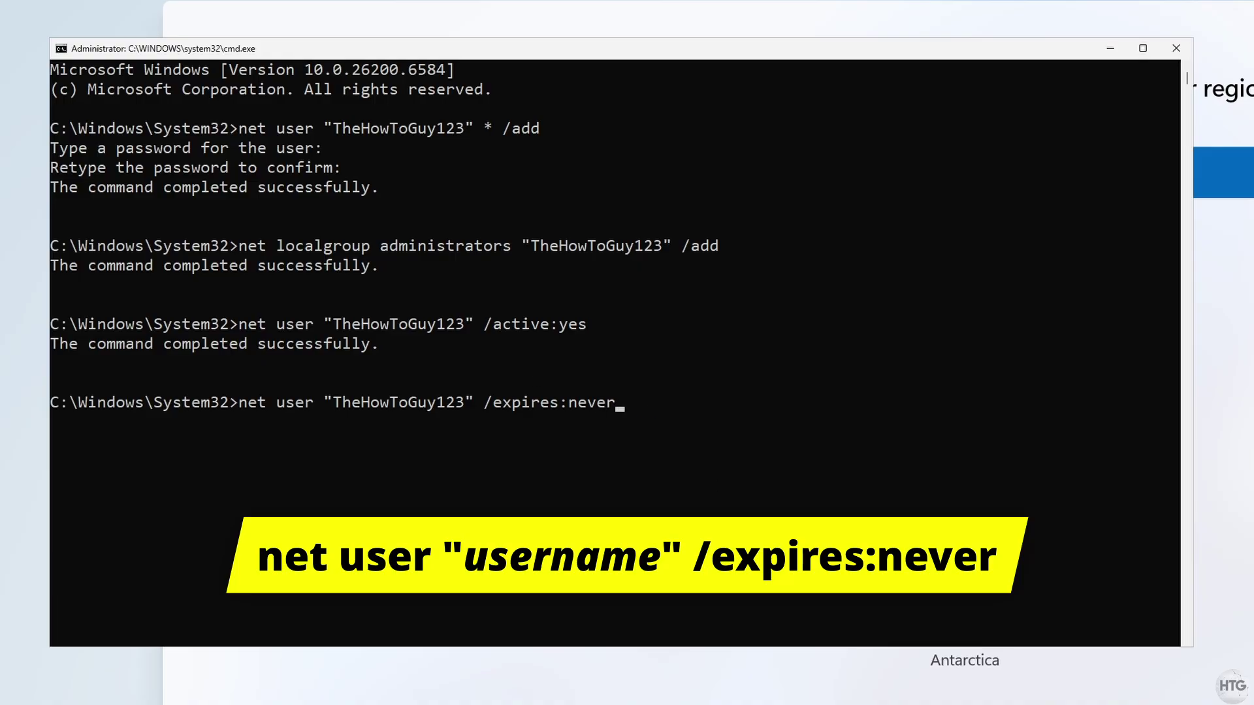
key(Return)
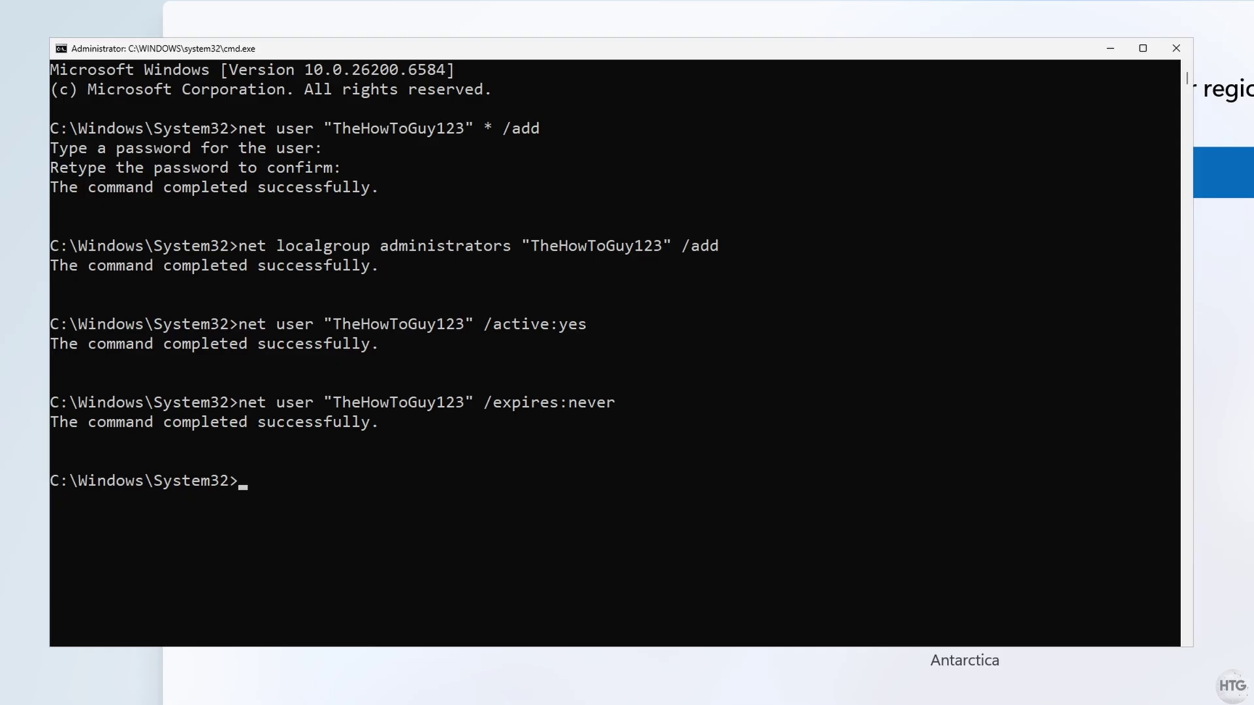
Disable the built-in Administrator, delete defaultuser0, and list the remaining user accounts with net user
text(net user)
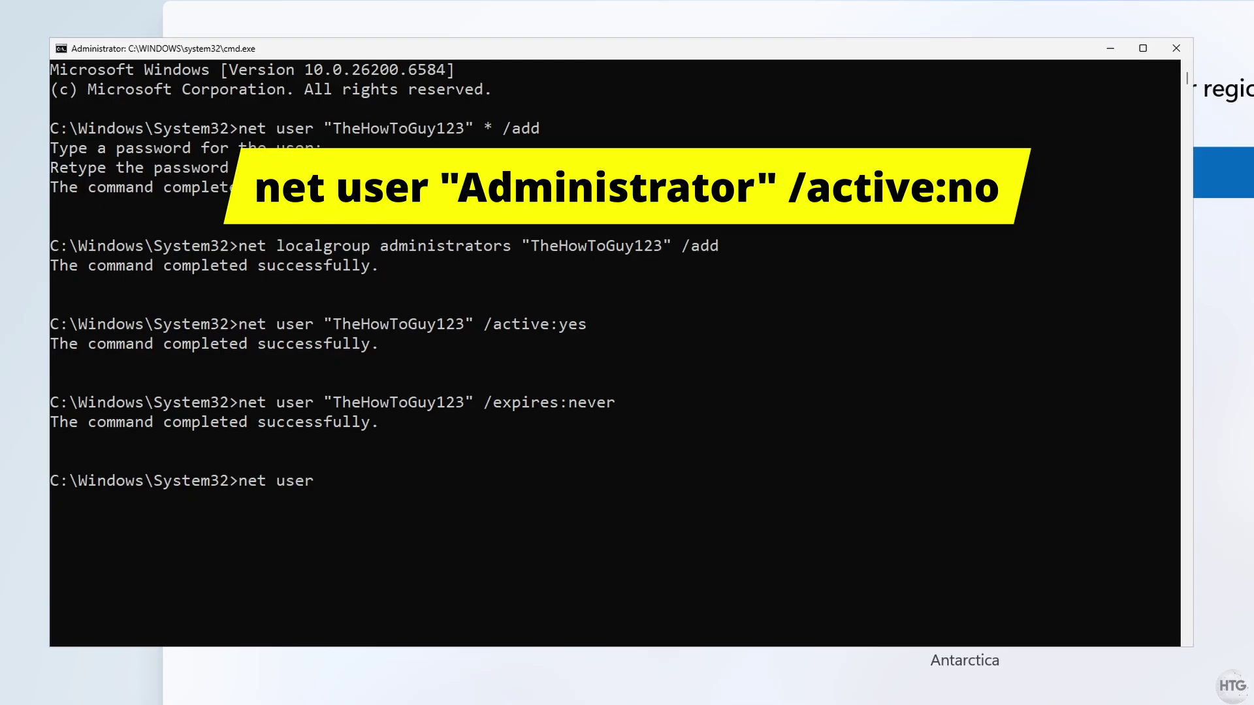
text( "Administrator" )
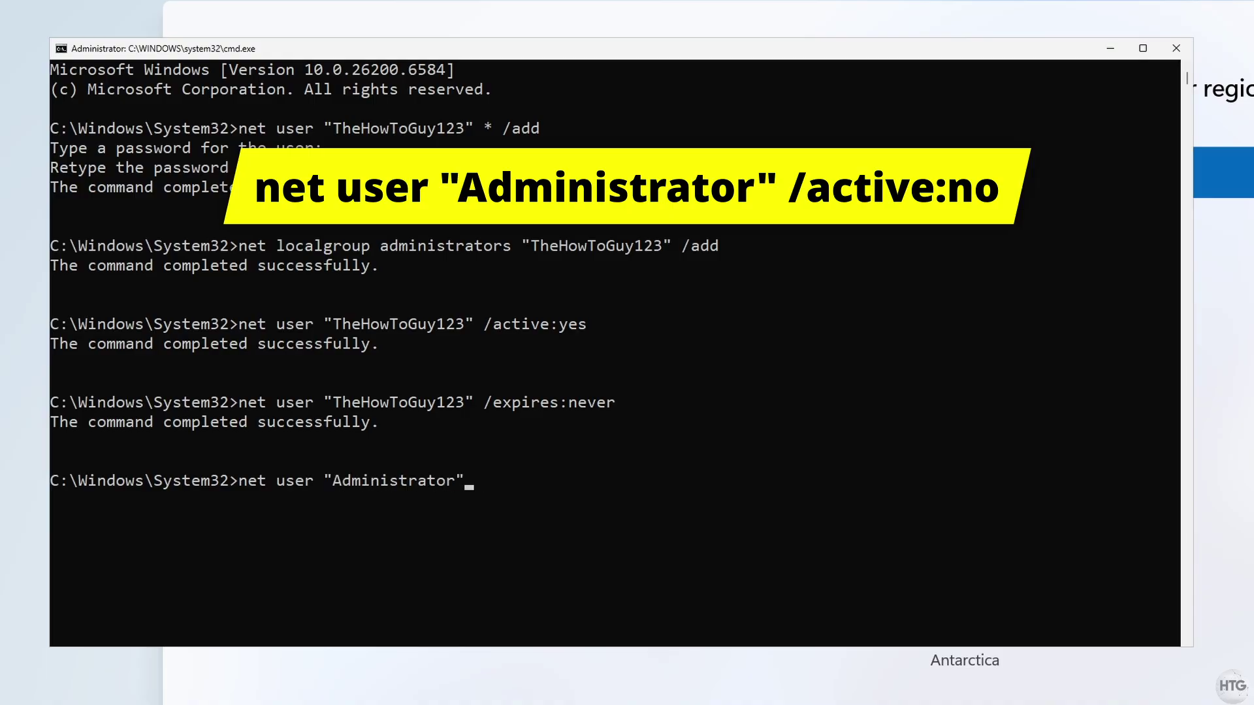
text(/active:no)
key(Return)
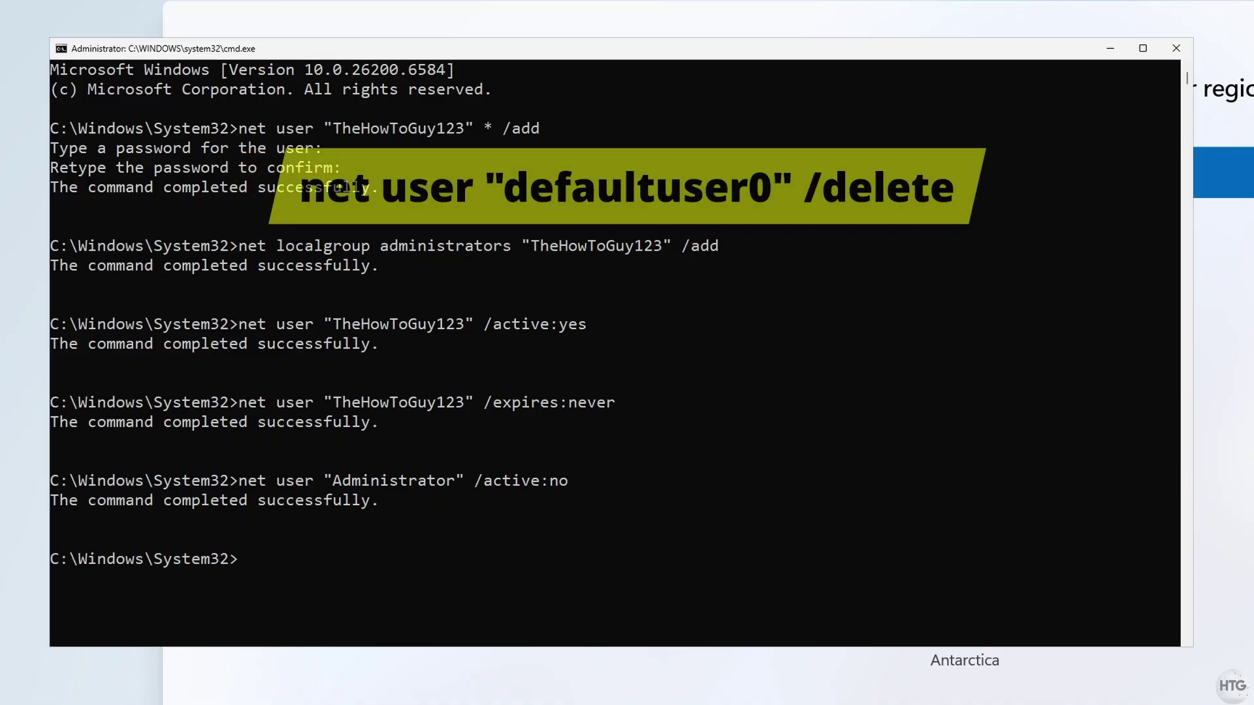
text(net user "defaultuser0" /delete)
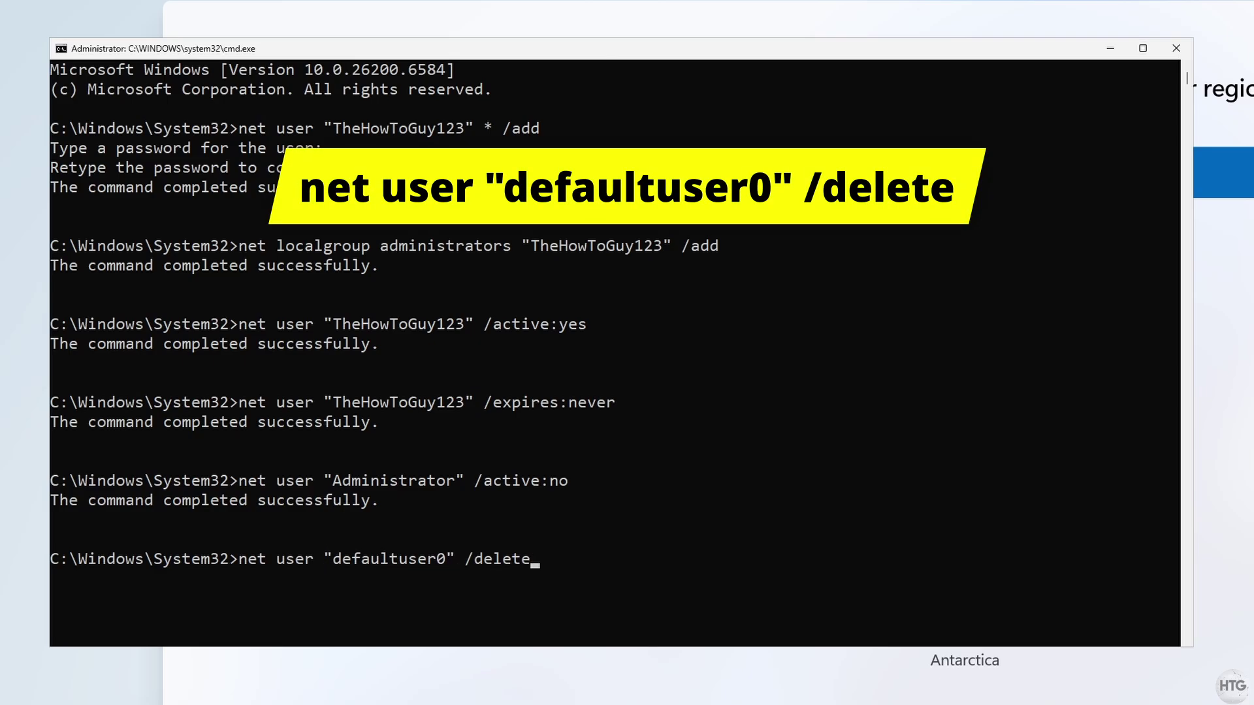
key(Return)
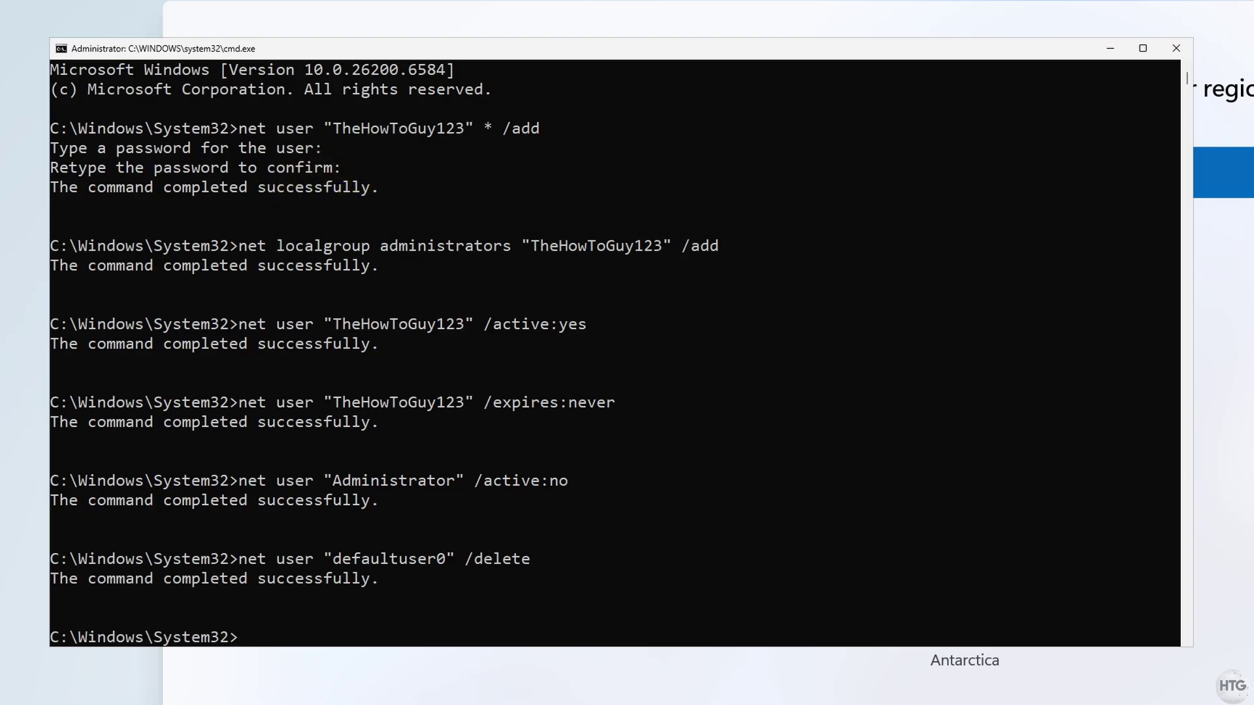
text(net)
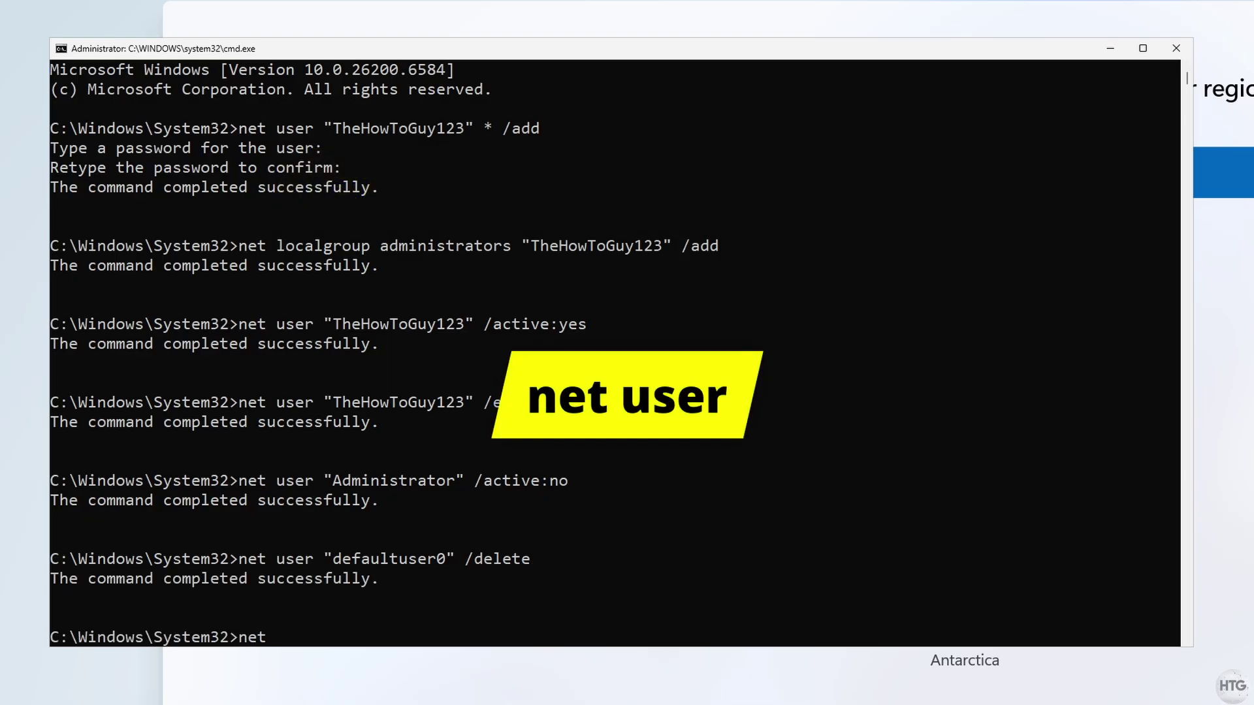
text( user)
key(Return)
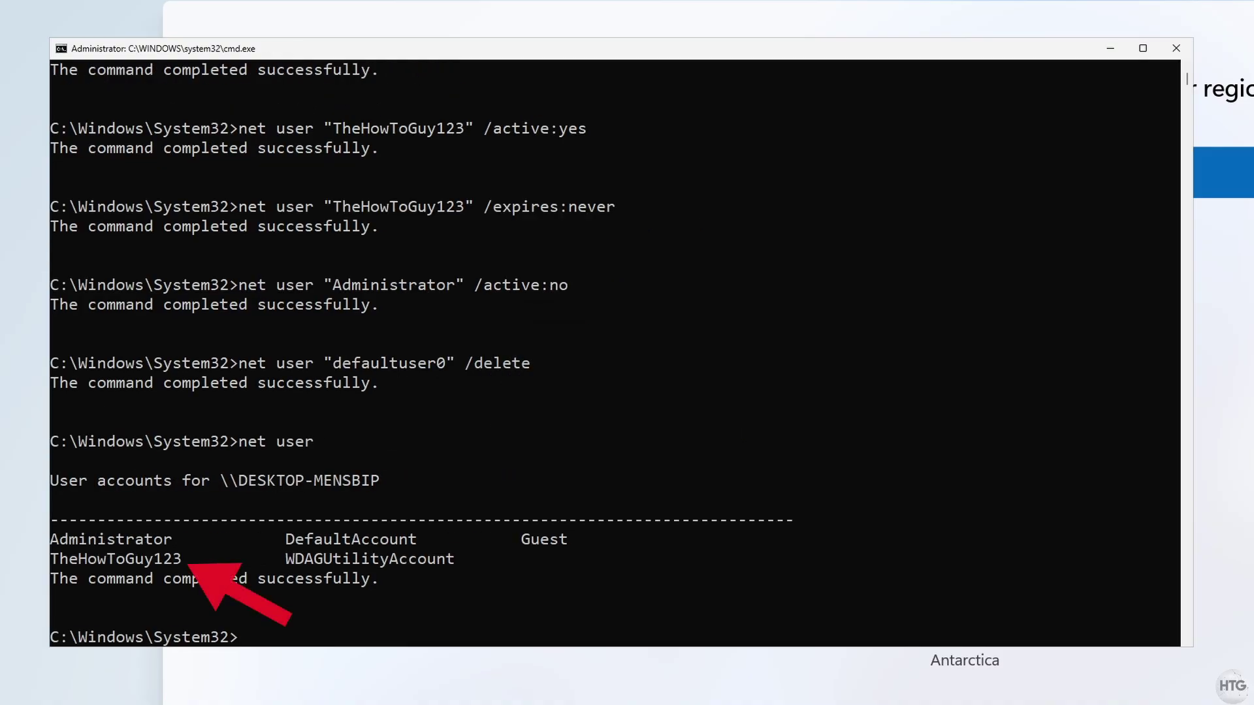
Clear the console with cls and launch Registry Editor via regedit
text(cls)
key(Return)
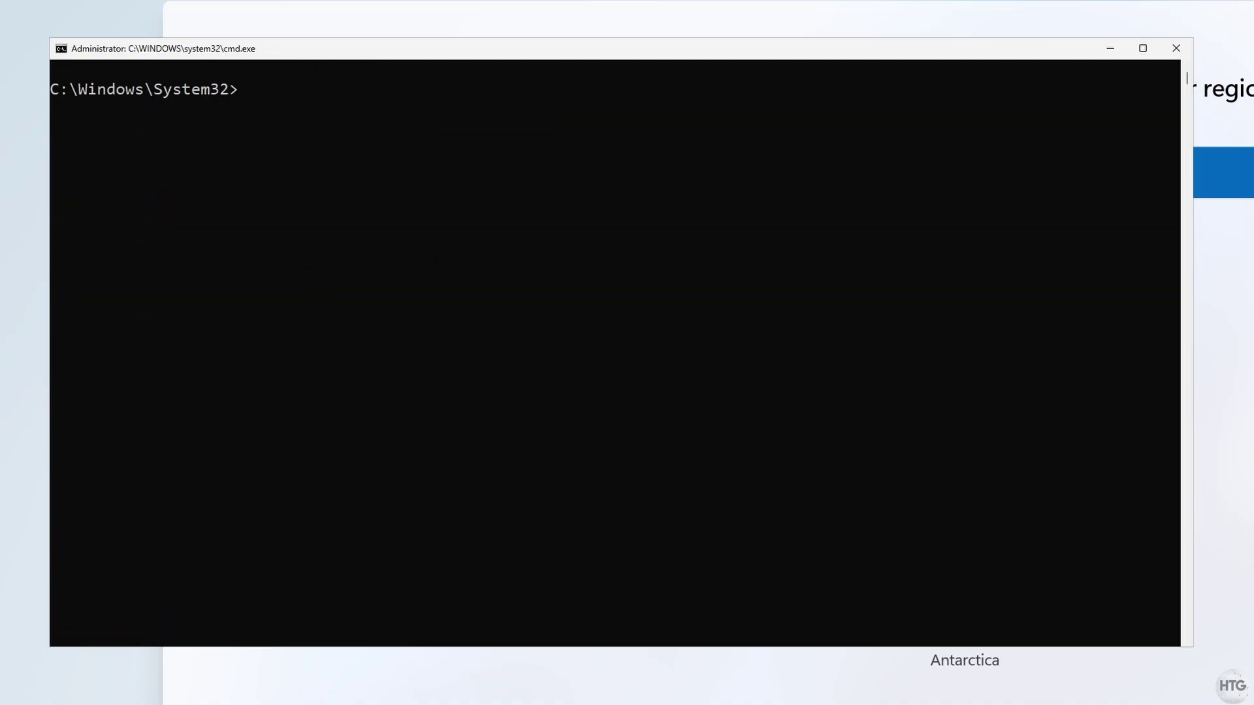
text(reg)
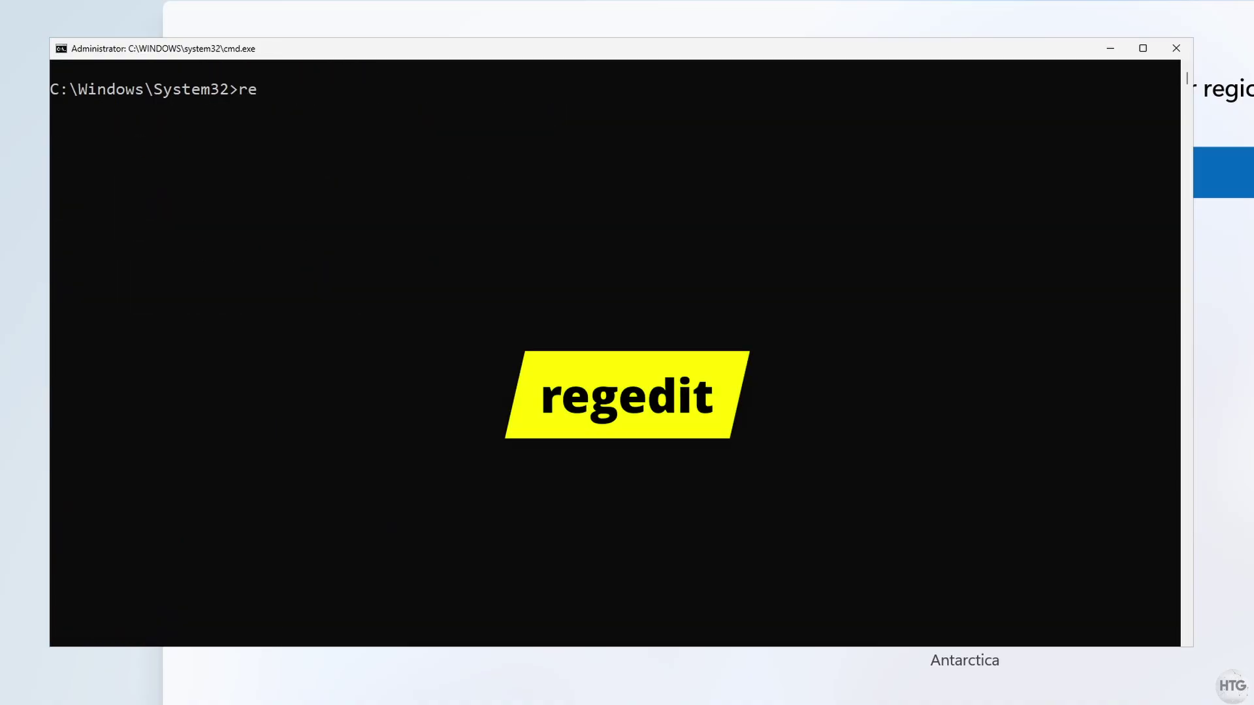
text(edit)
key(Return)
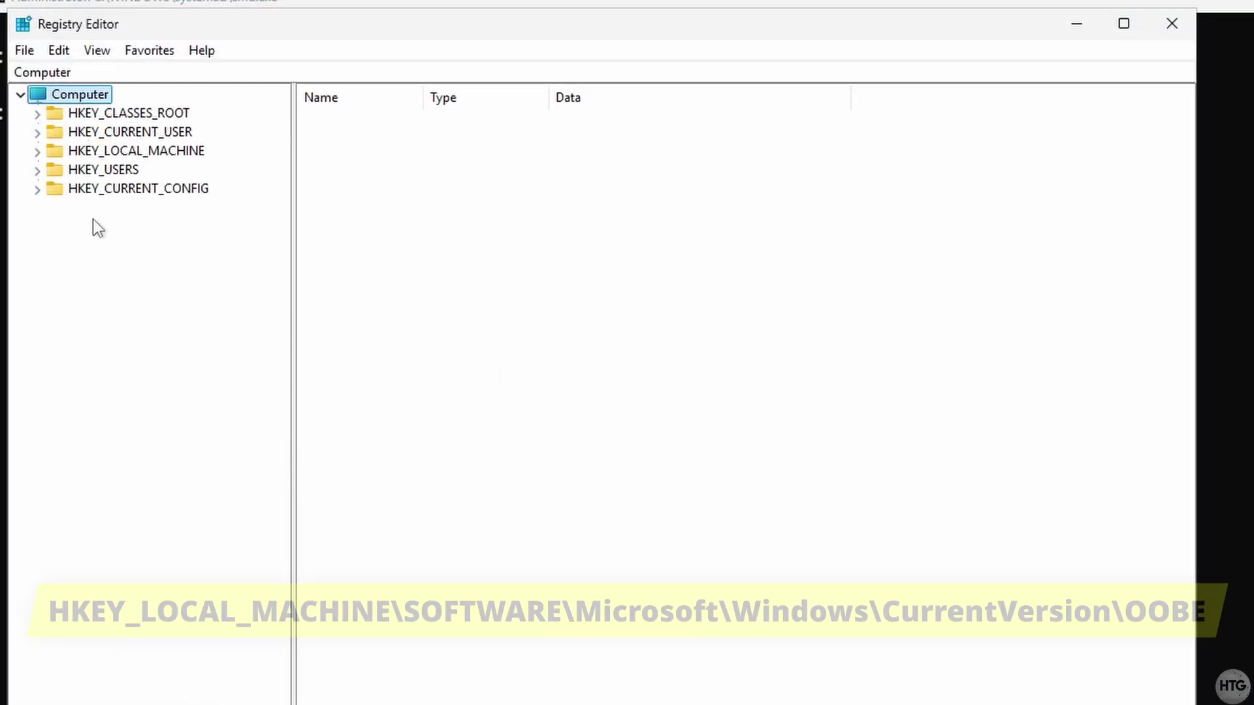
Navigate HKEY_LOCAL_MACHINE\SOFTWARE\Microsoft\Windows\CurrentVersion and select the OOBE key
click(38, 152)
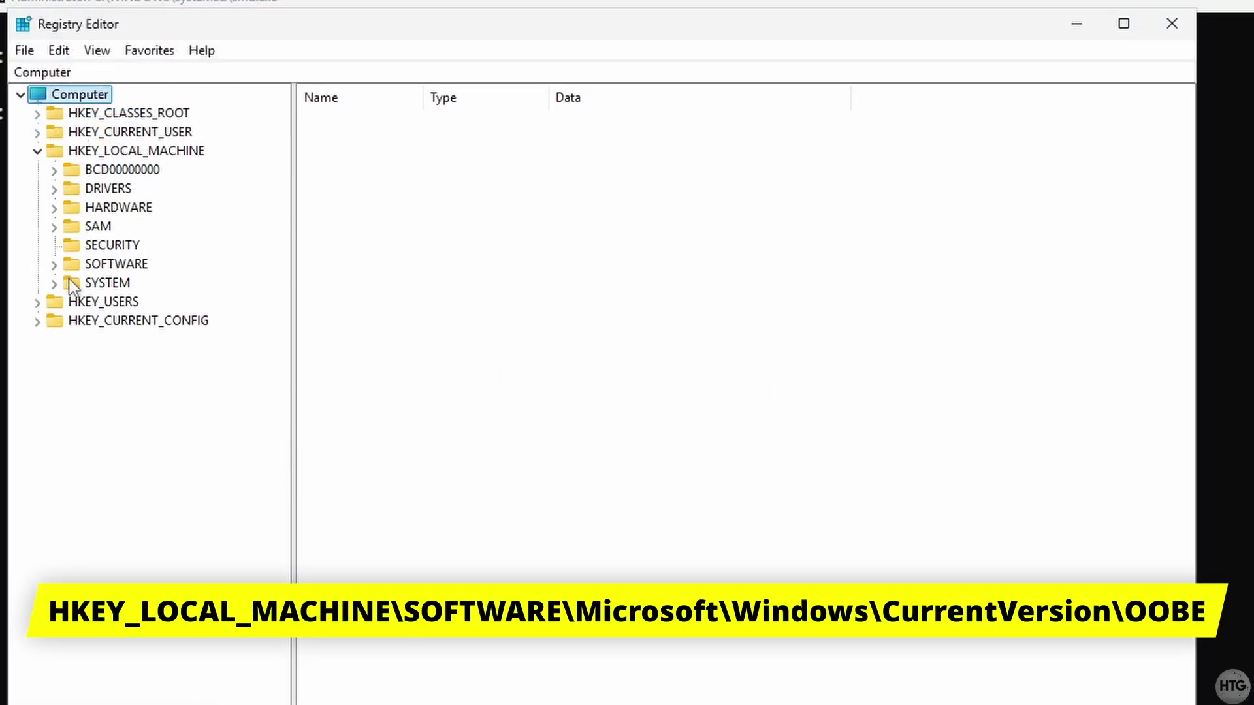
click(55, 264)
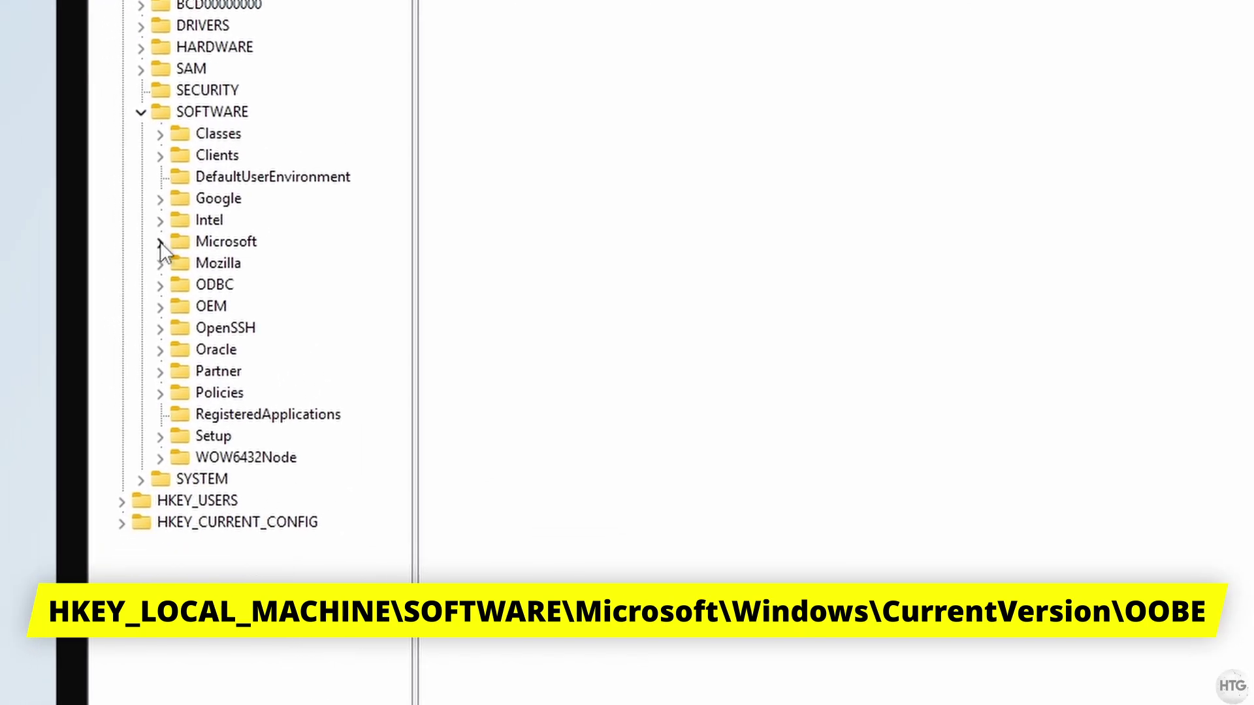
click(159, 241)
scroll(180, 248, down, 20)
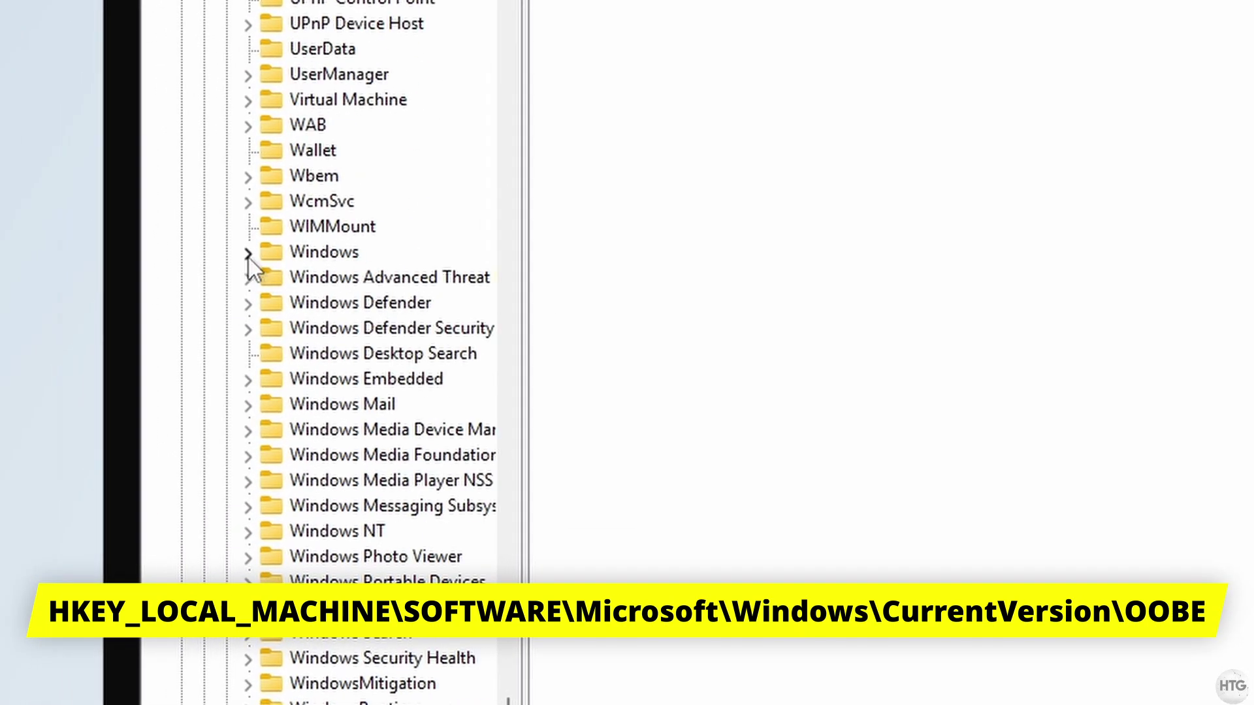
click(248, 253)
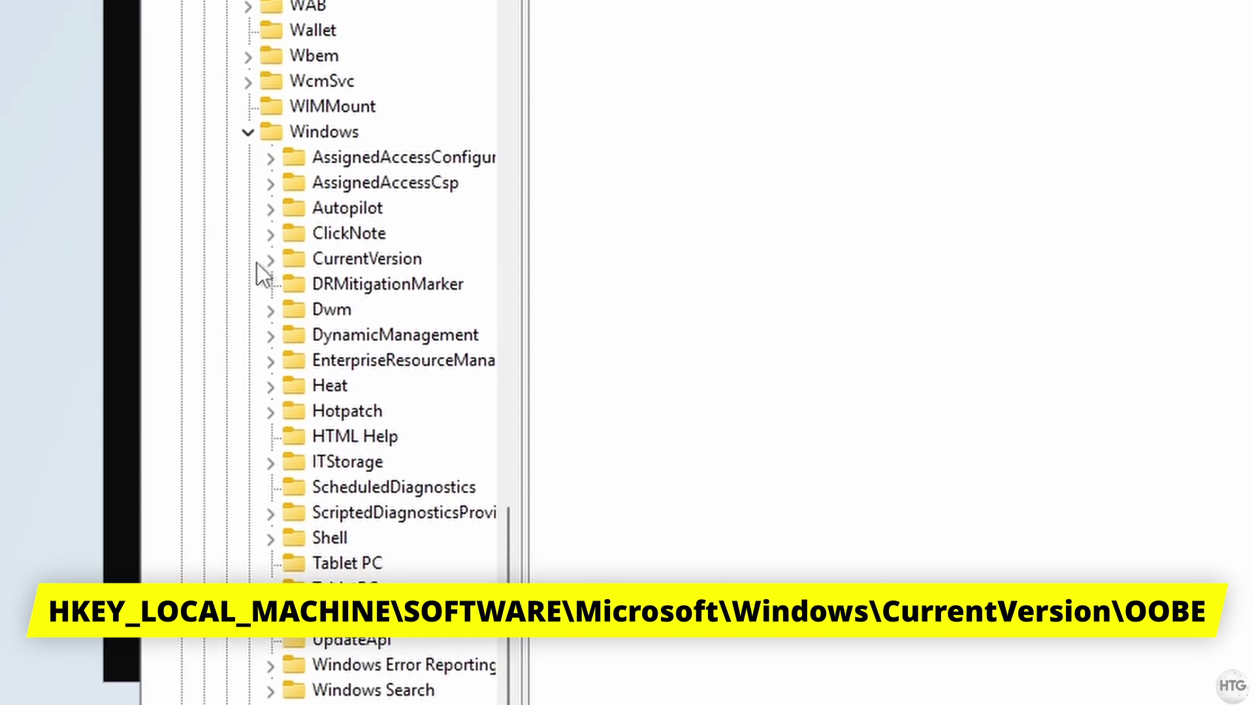
click(263, 268)
scroll(263, 277, down, 20)
scroll(264, 277, up, 6)
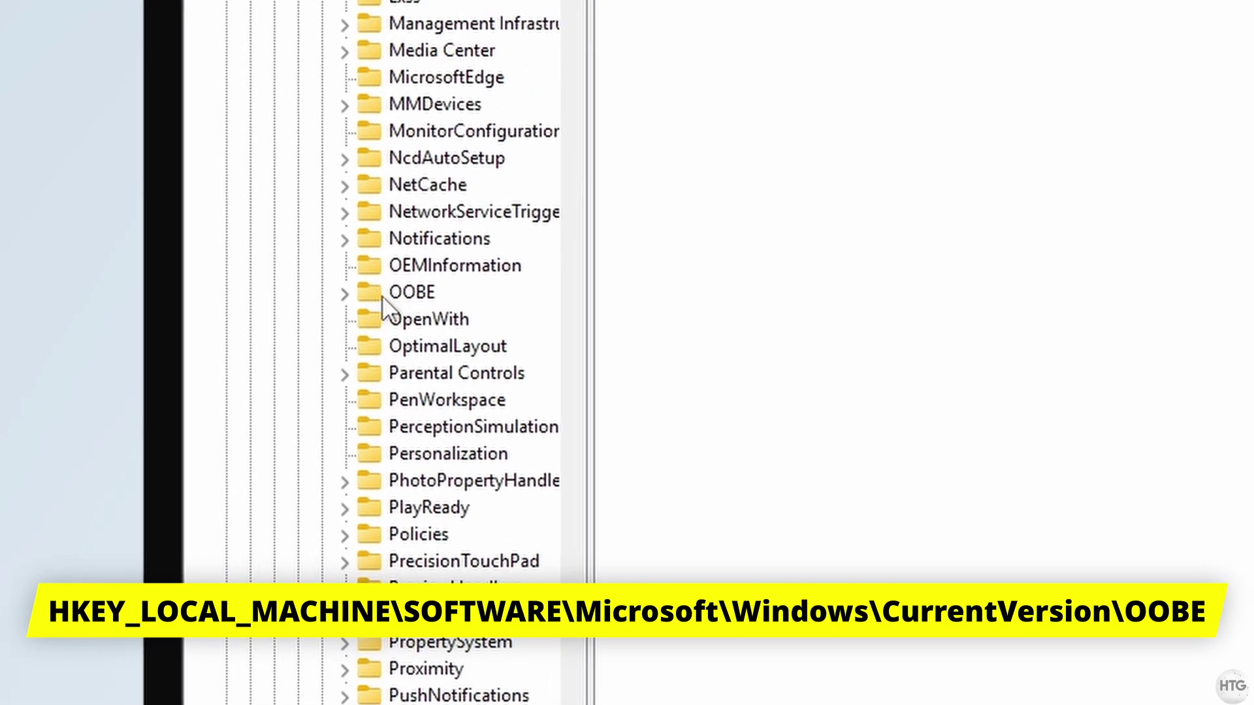
click(426, 300)
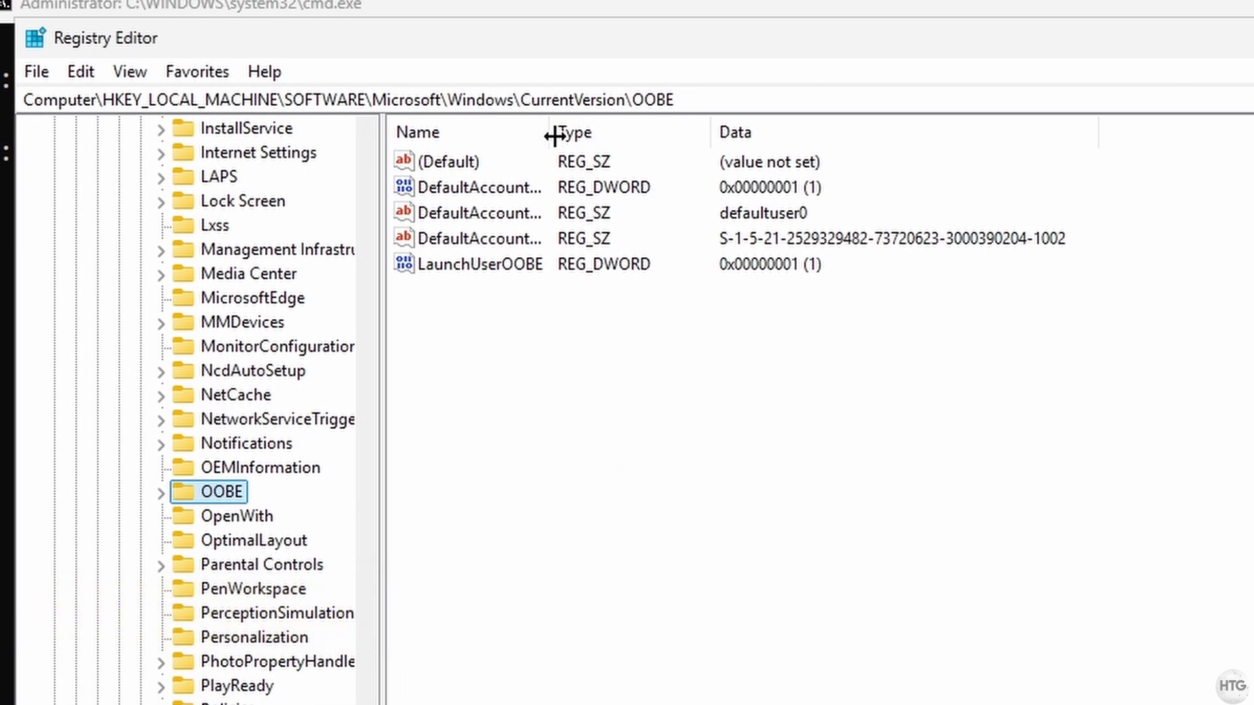
Widen the Name column and delete the DefaultAccountSAMName and DefaultAccountSID values
drag(554, 136, 656, 136)
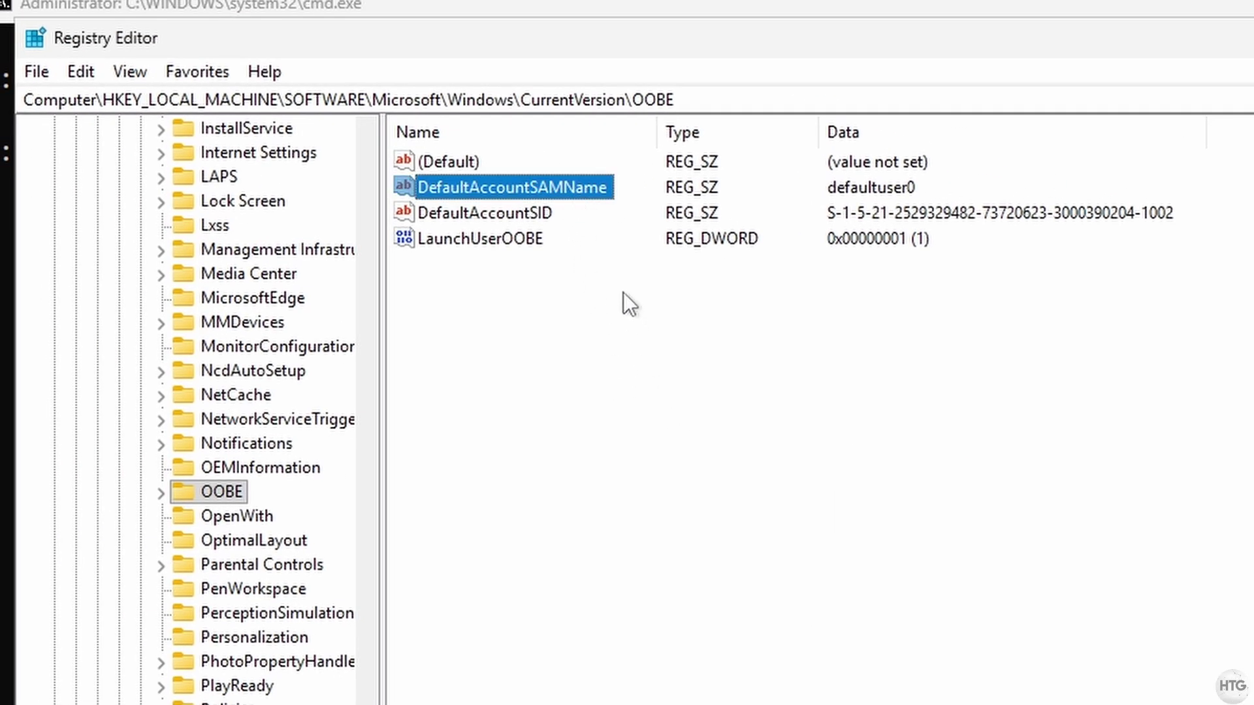
right_click(594, 189)
click(704, 273)
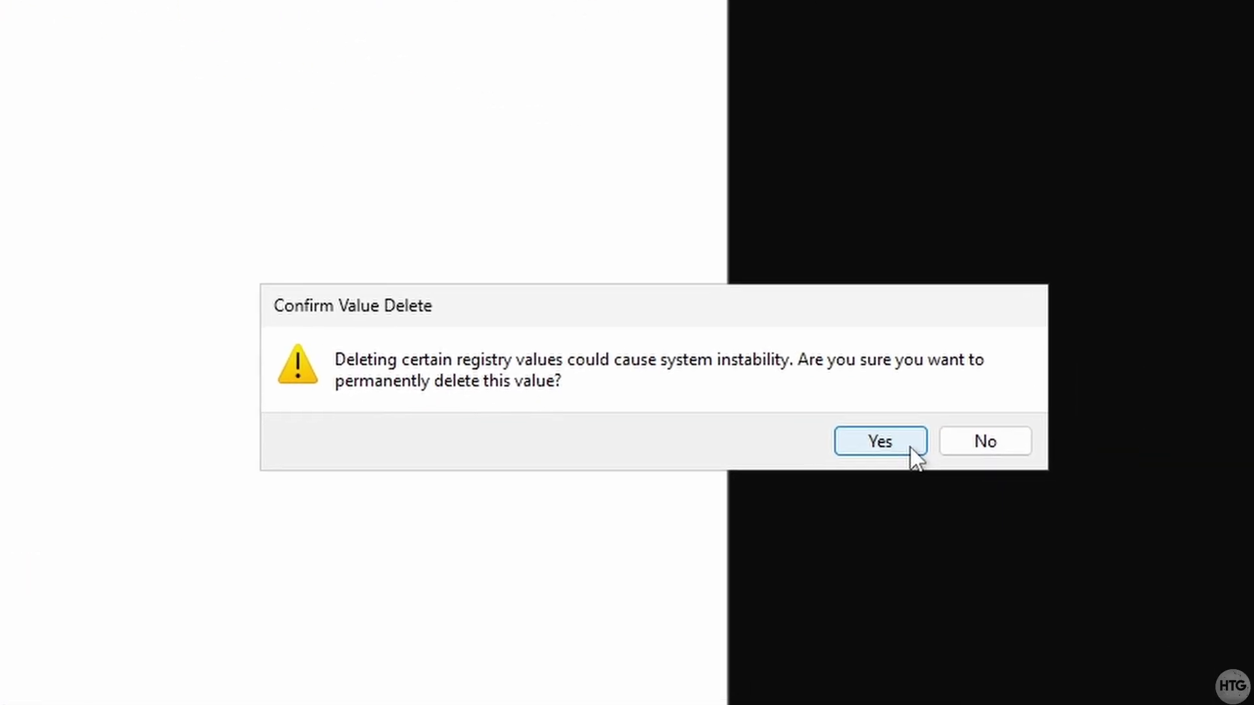
click(913, 441)
click(236, 73)
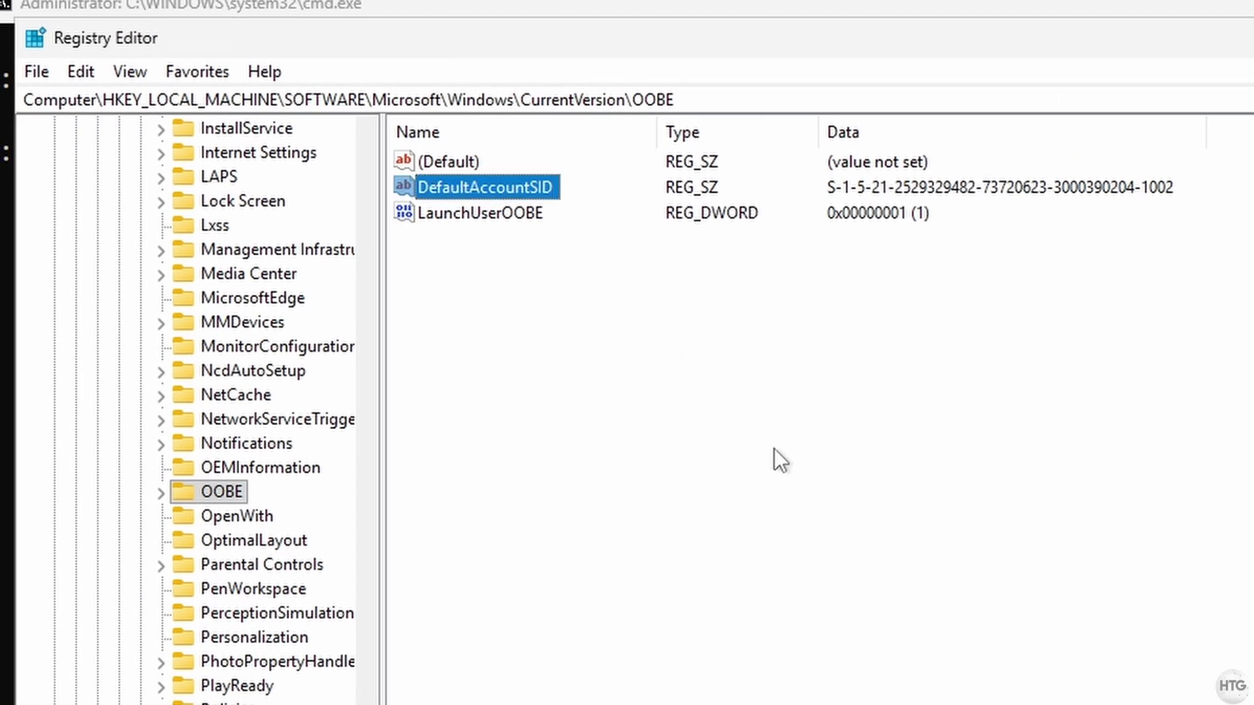
right_click(545, 196)
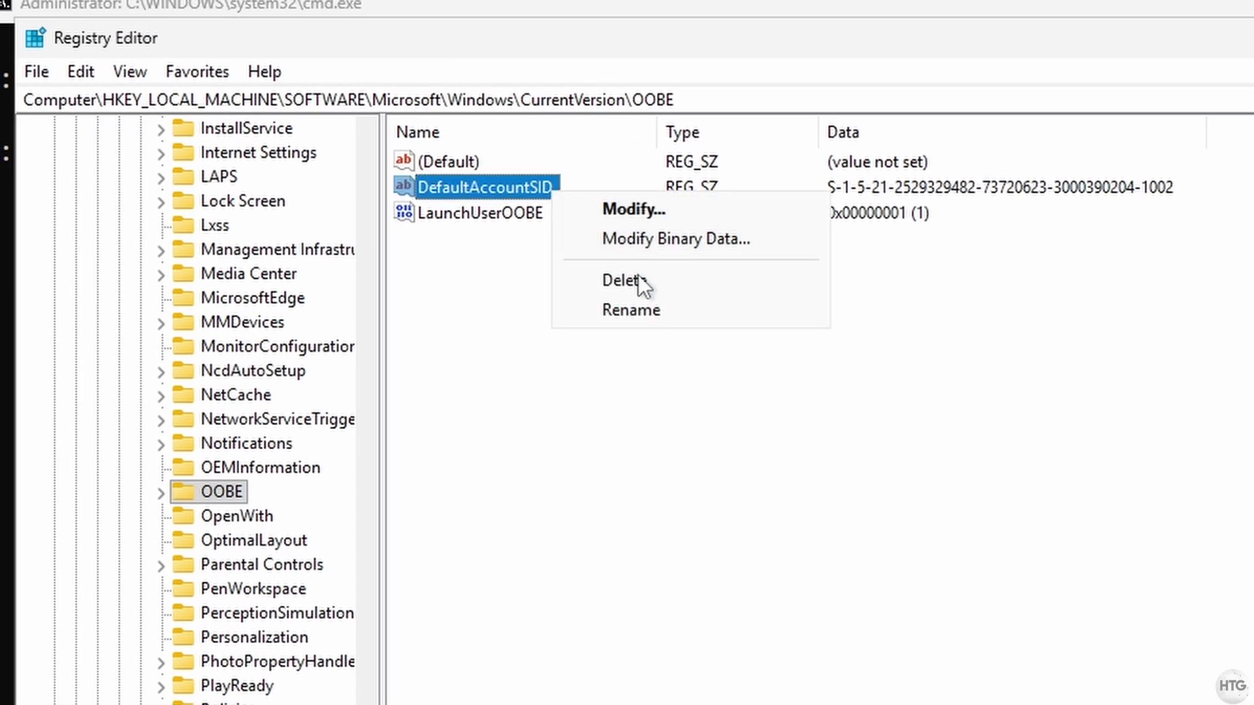
click(638, 280)
click(872, 441)
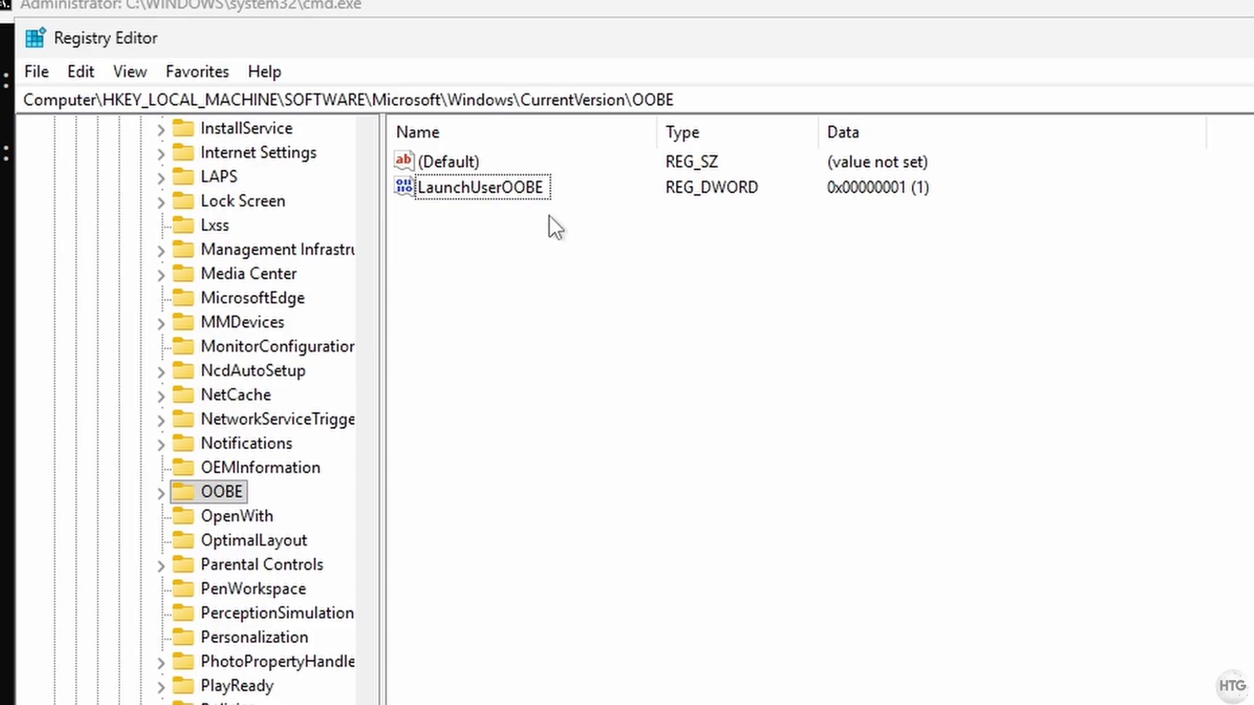
Rename the LaunchUserOOBE value to SkipMachineOOBE
click(534, 196)
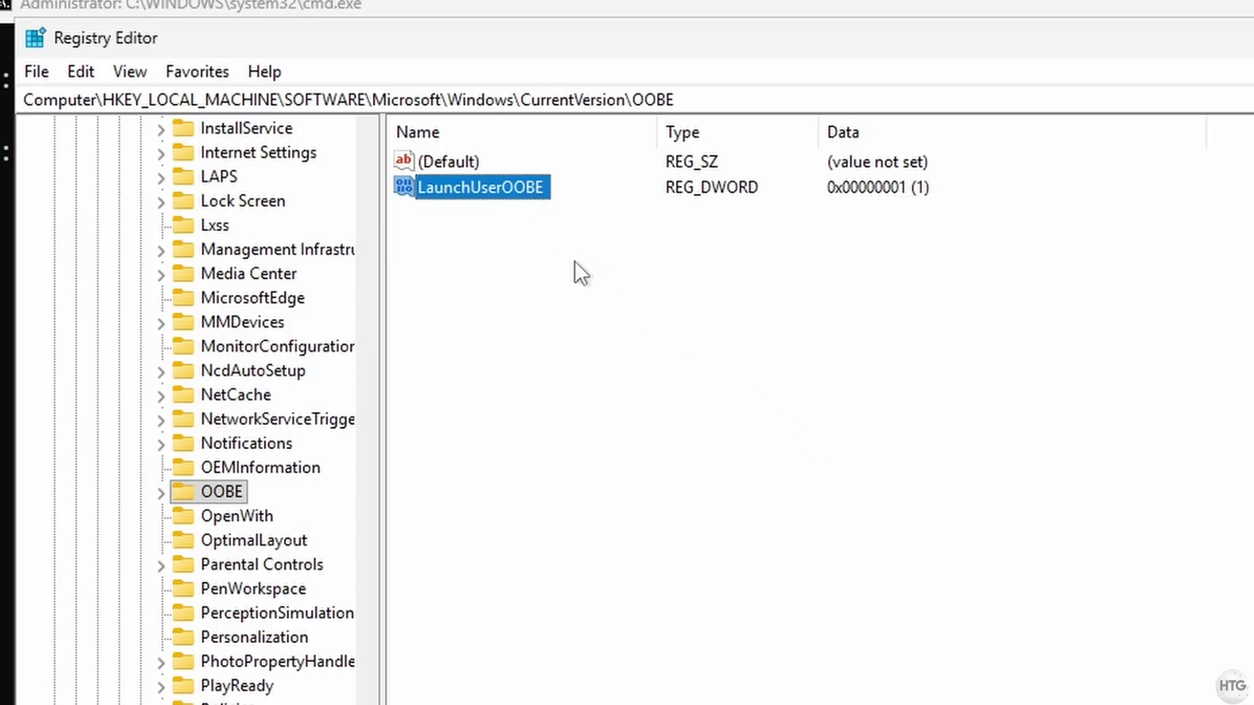
right_click(547, 190)
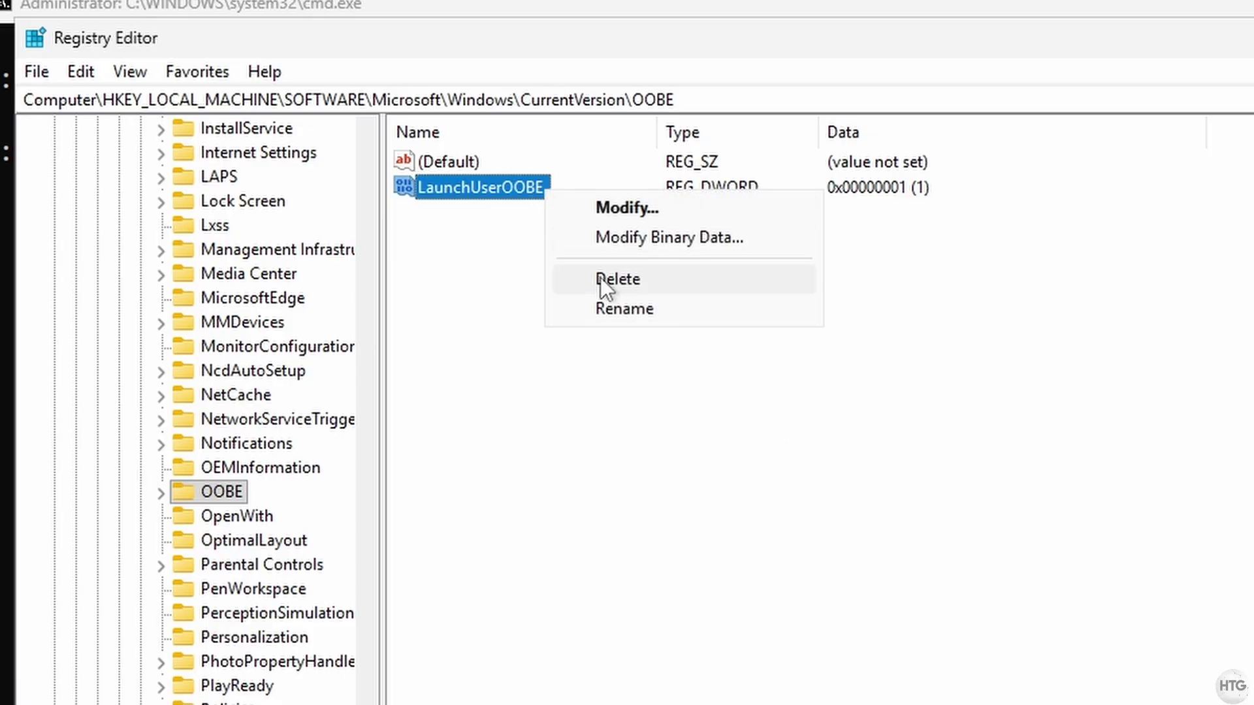
click(626, 309)
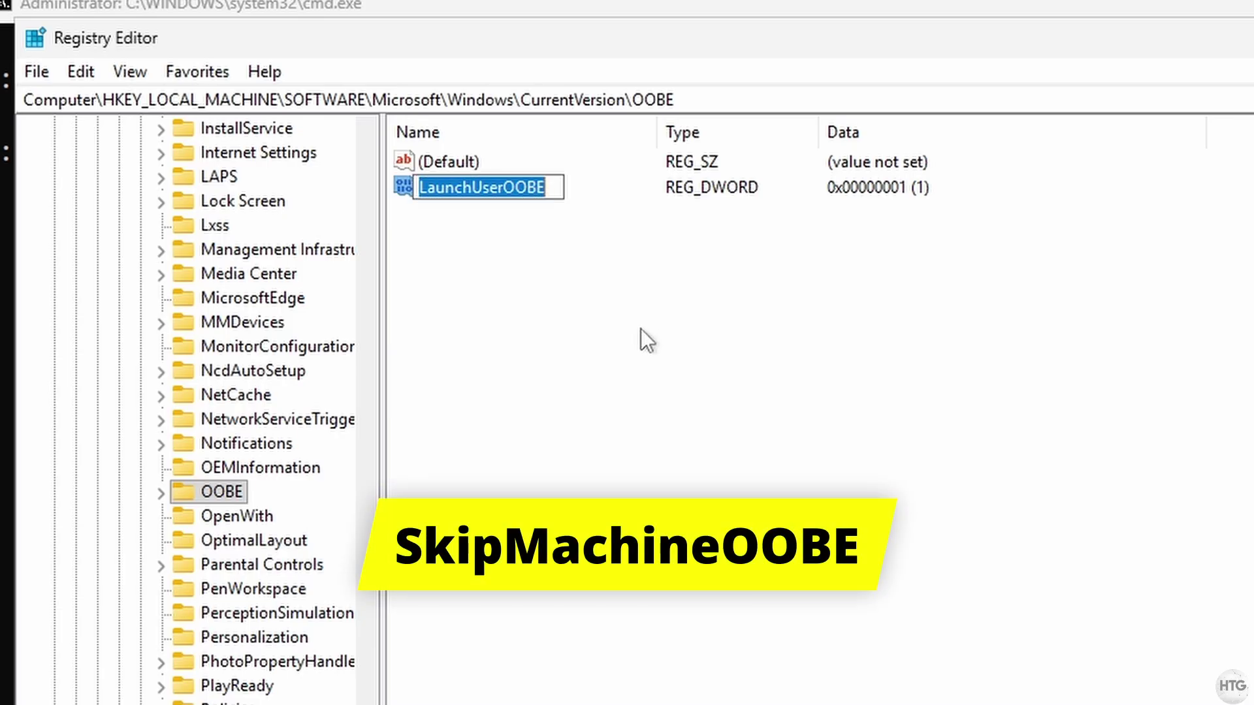
text(SkipMachine)
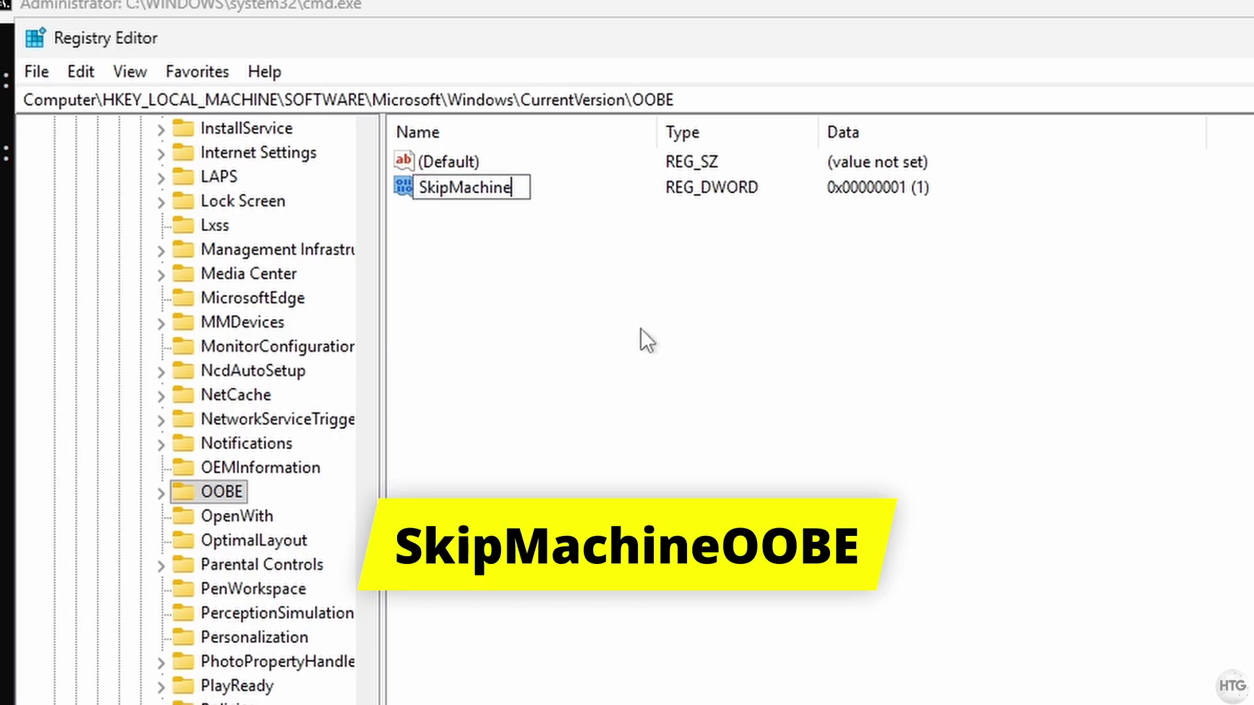
text(OOBE)
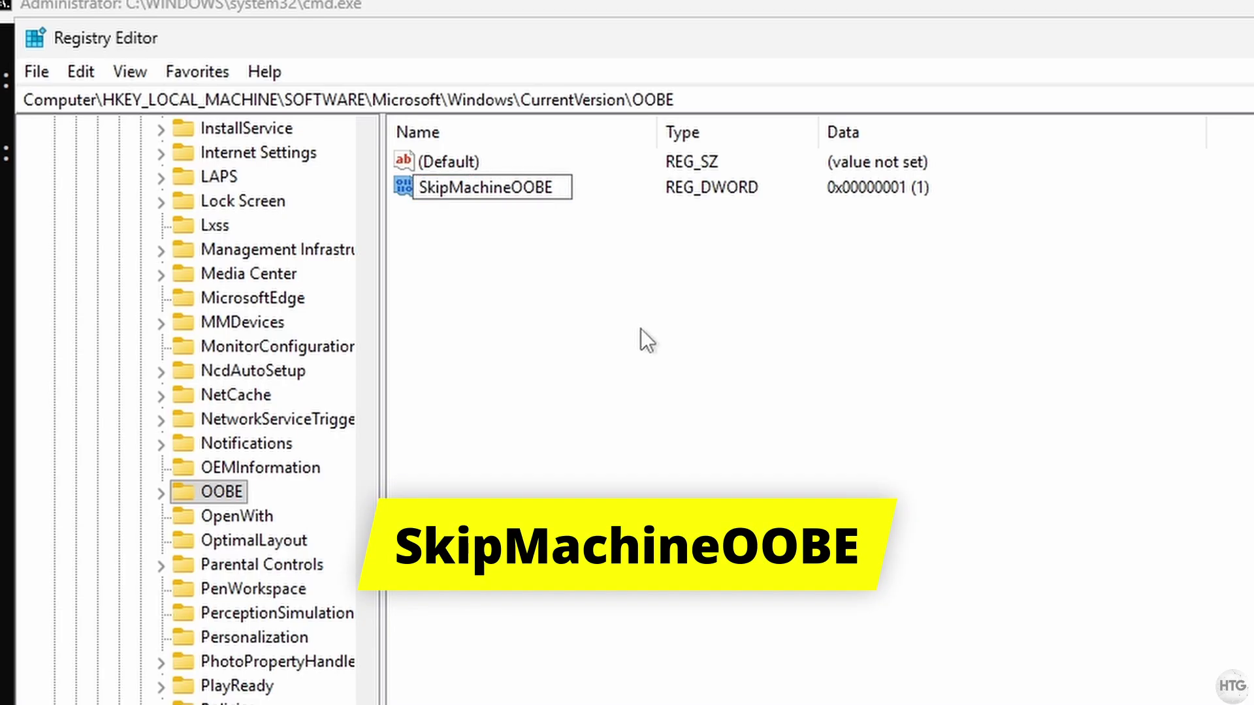
key(Return)
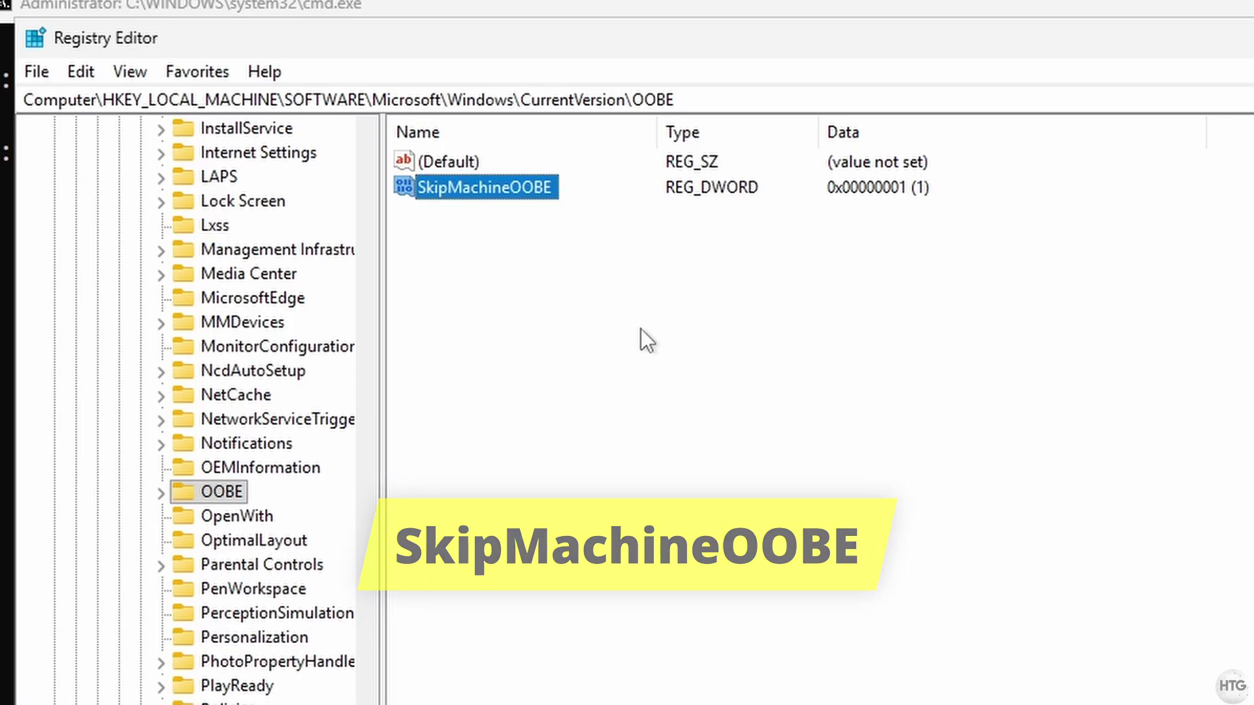
Verify SkipMachineOOBE's value data is 1 in the edit dialog and confirm
right_click(519, 189)
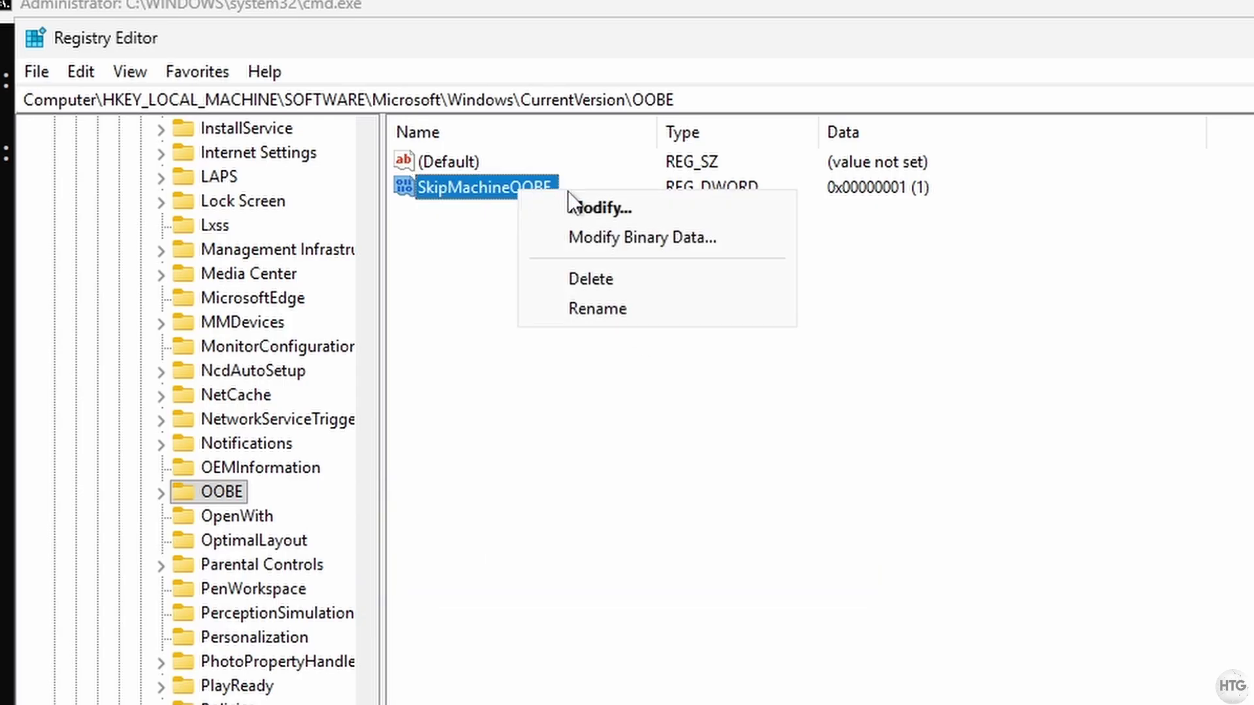
click(683, 212)
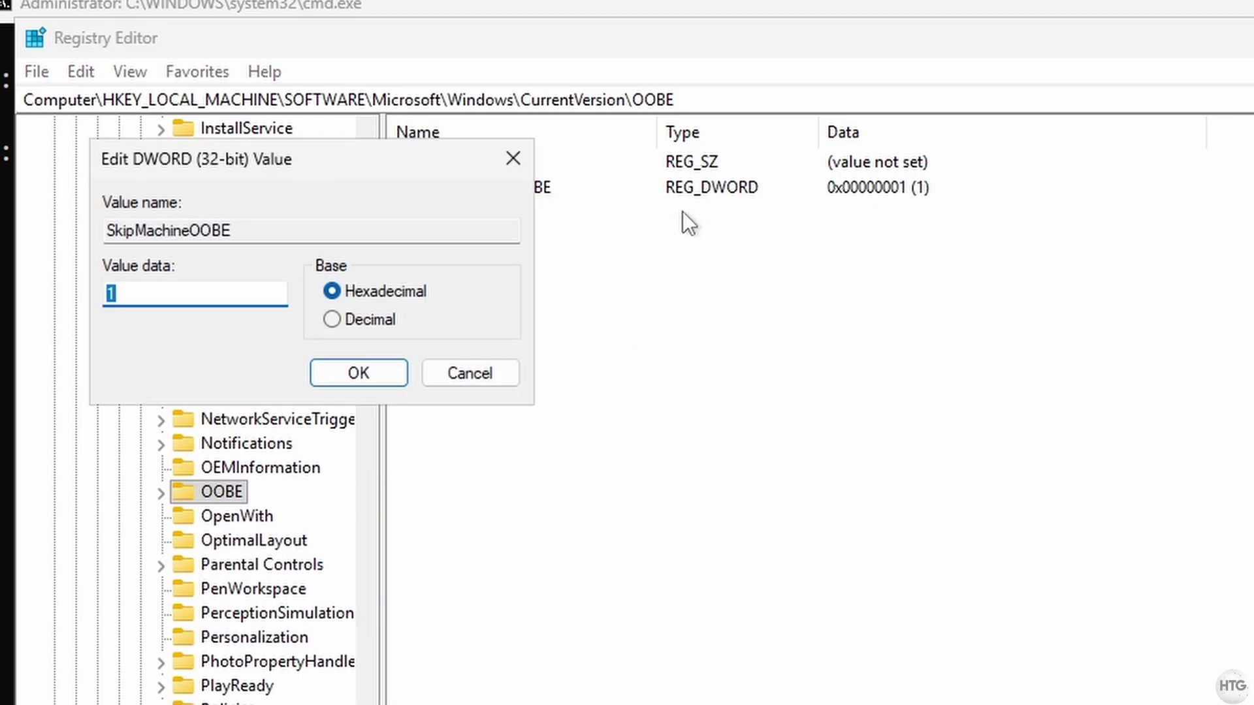
click(272, 299)
click(394, 384)
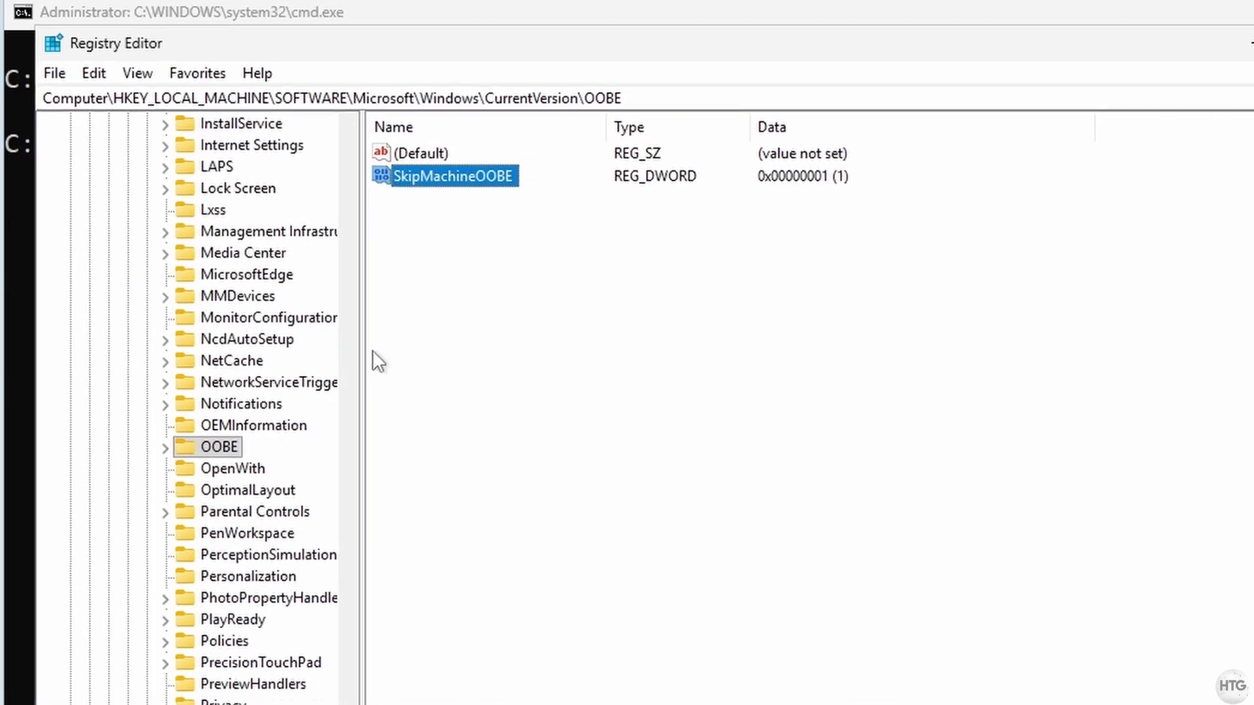
Close Registry Editor and enter shutdown /r /t 0 in Command Prompt
click(1159, 47)
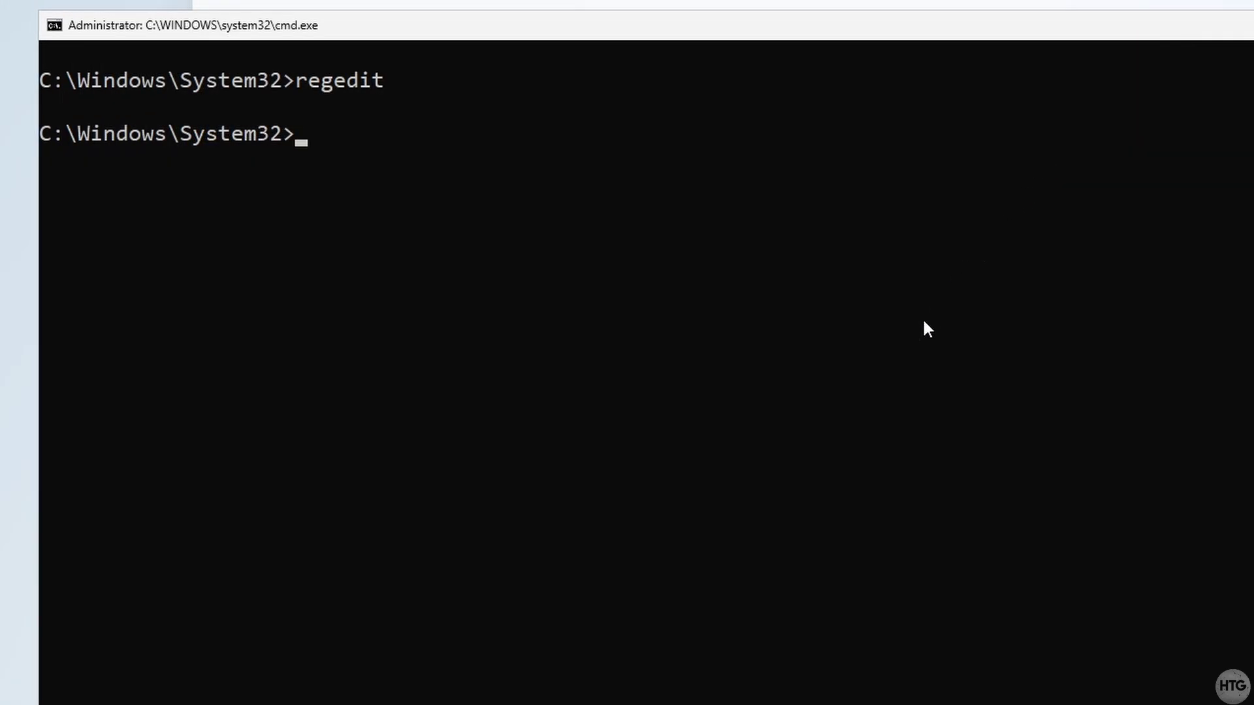
click(923, 321)
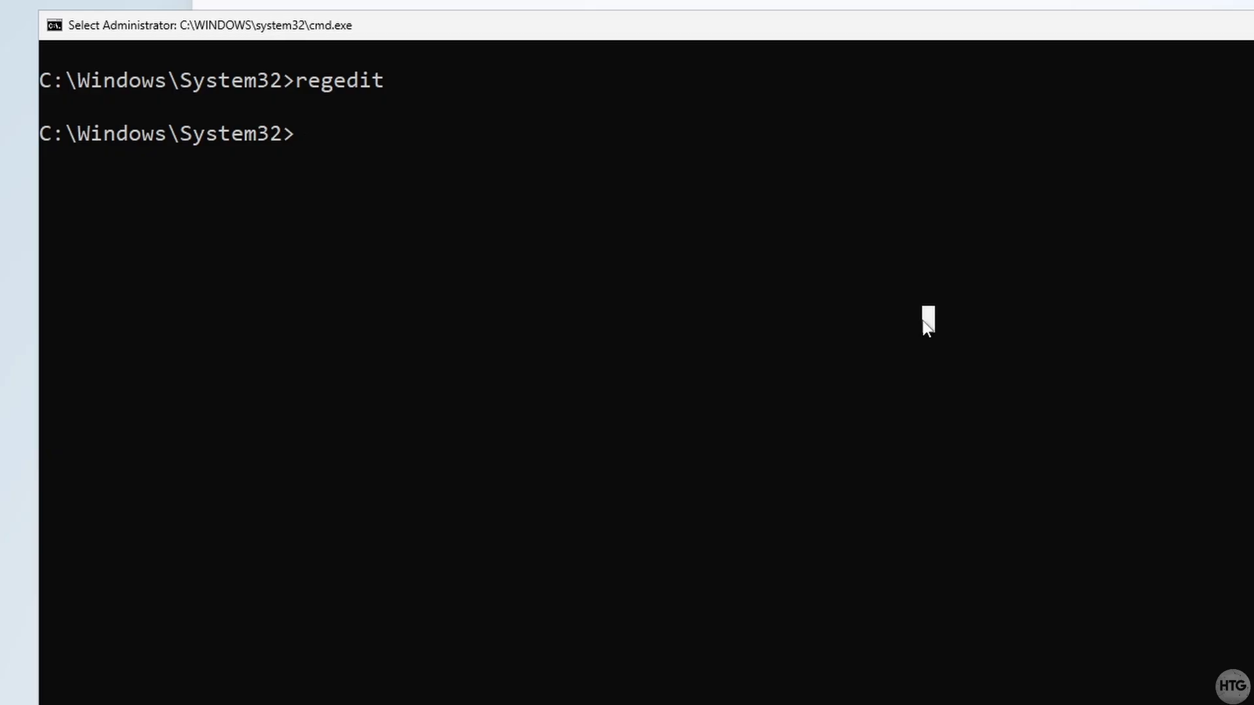
text(shut)
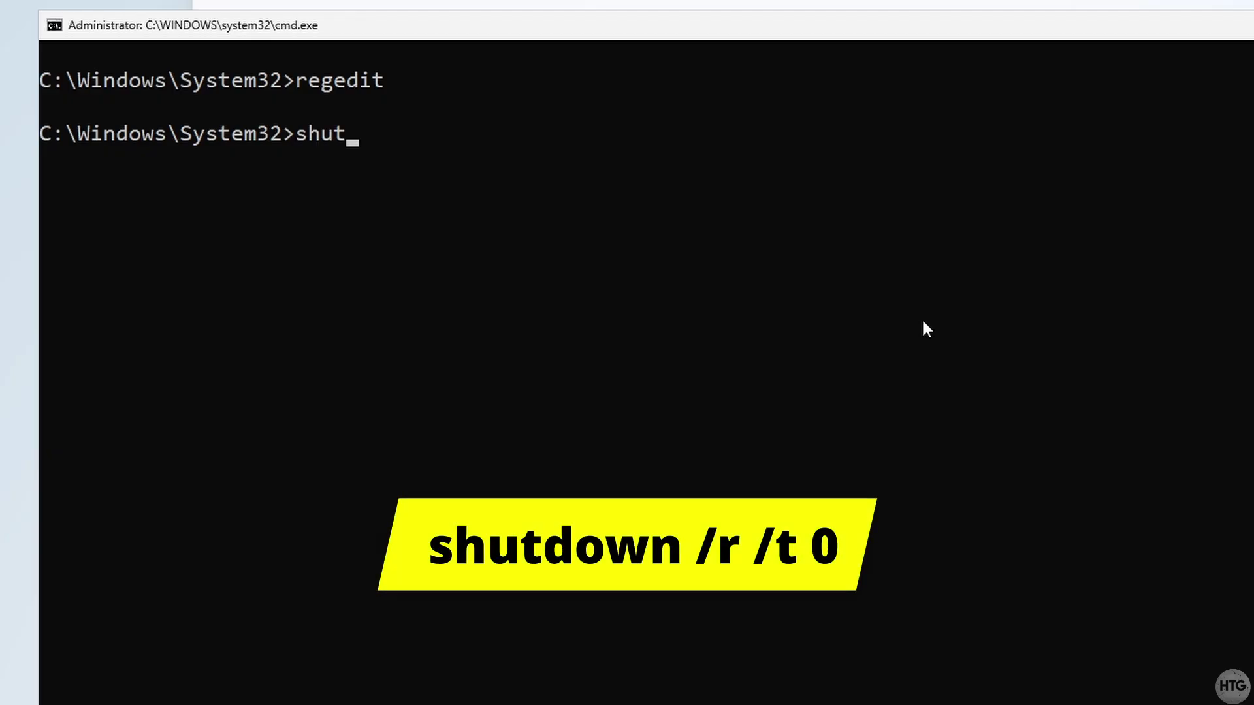
text(down /r)
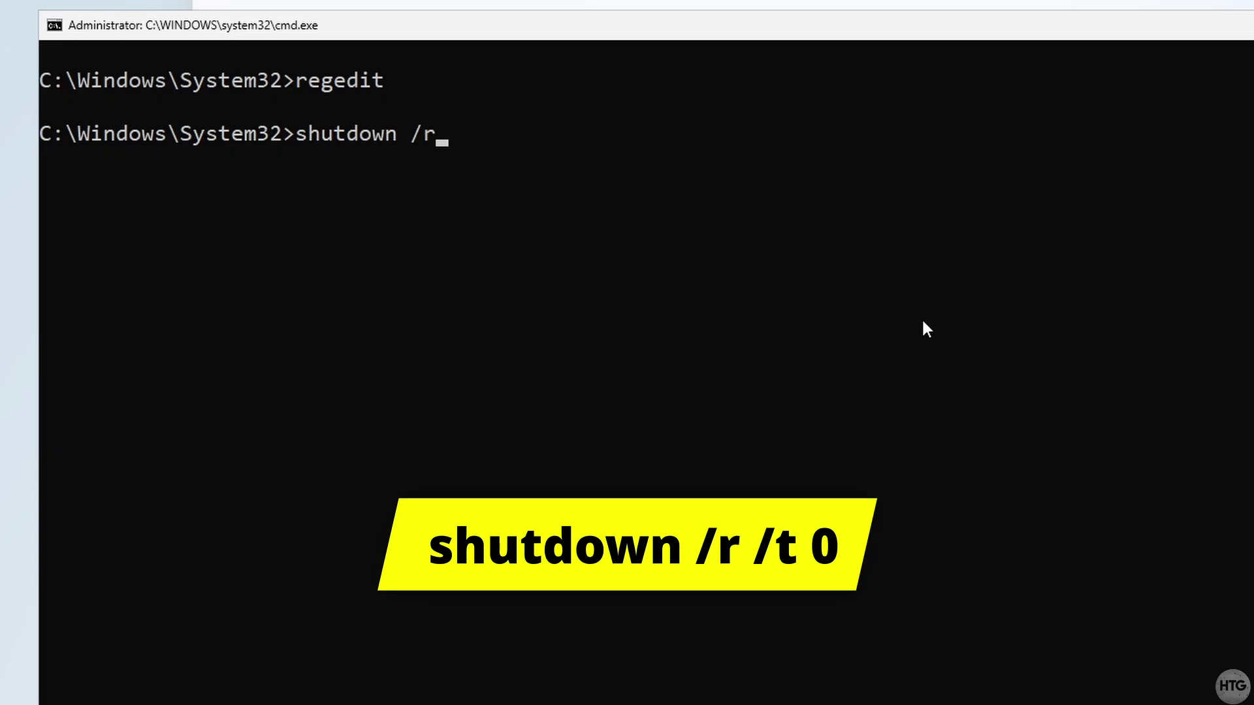
text( /t 0)
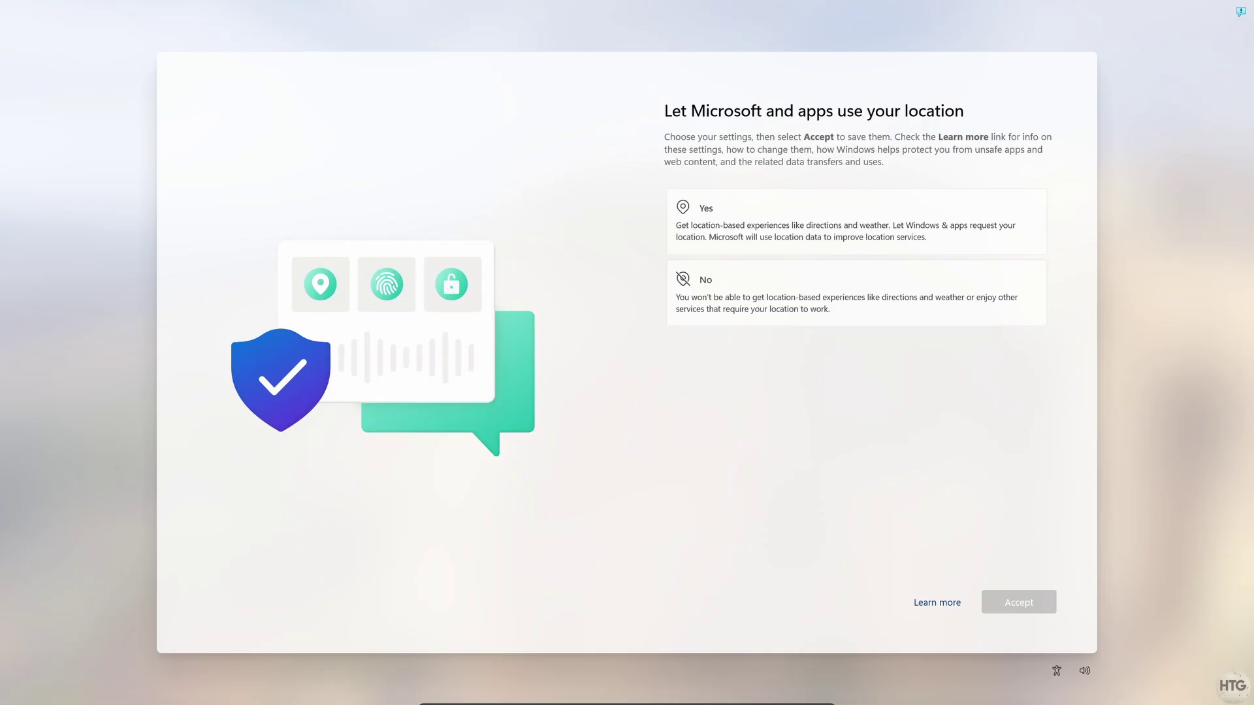
Decline location, Find my device, inking and tailored experiences, accept diagnostics, then open Start
click(876, 309)
click(1017, 602)
click(924, 290)
click(1013, 604)
click(1013, 604)
click(889, 297)
click(1017, 602)
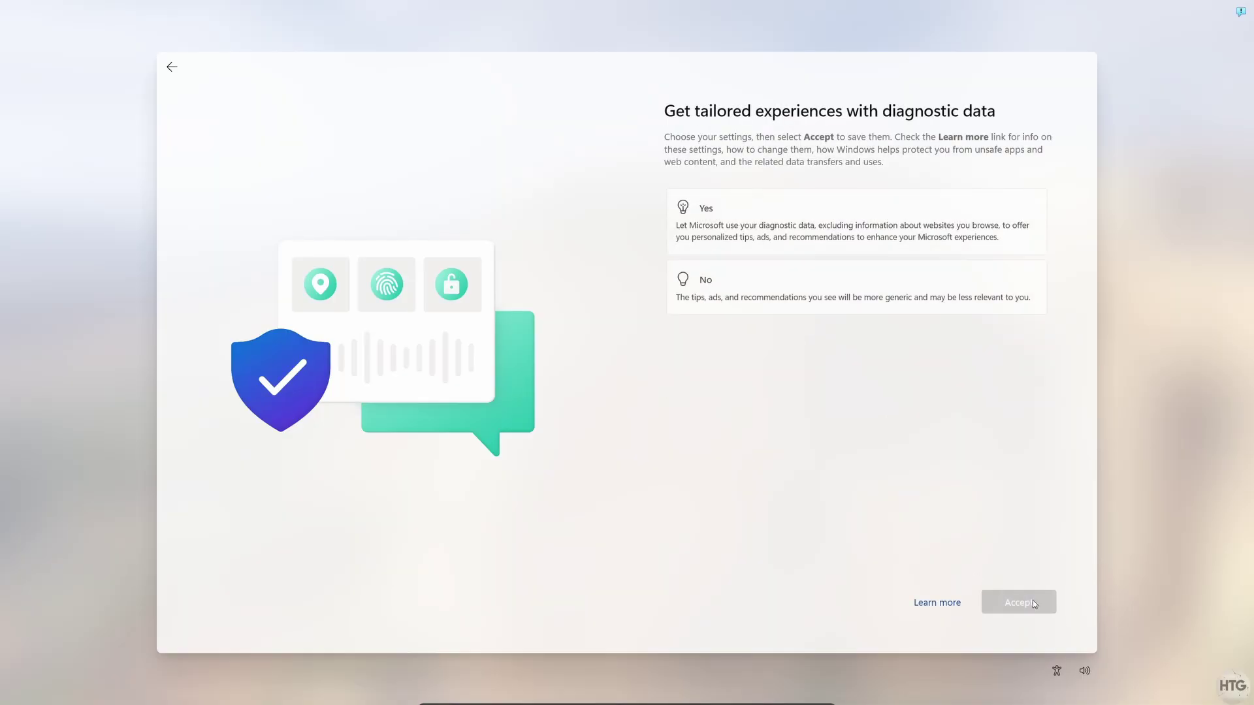
click(856, 287)
click(1039, 601)
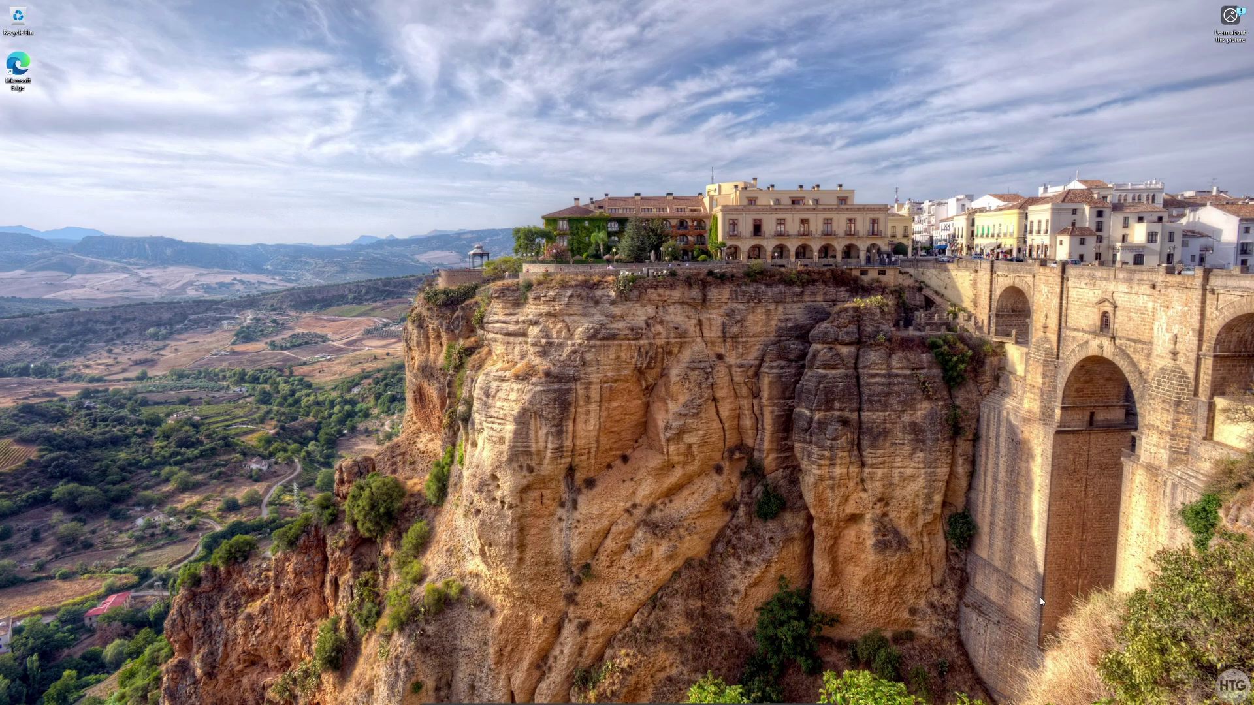
key(super)
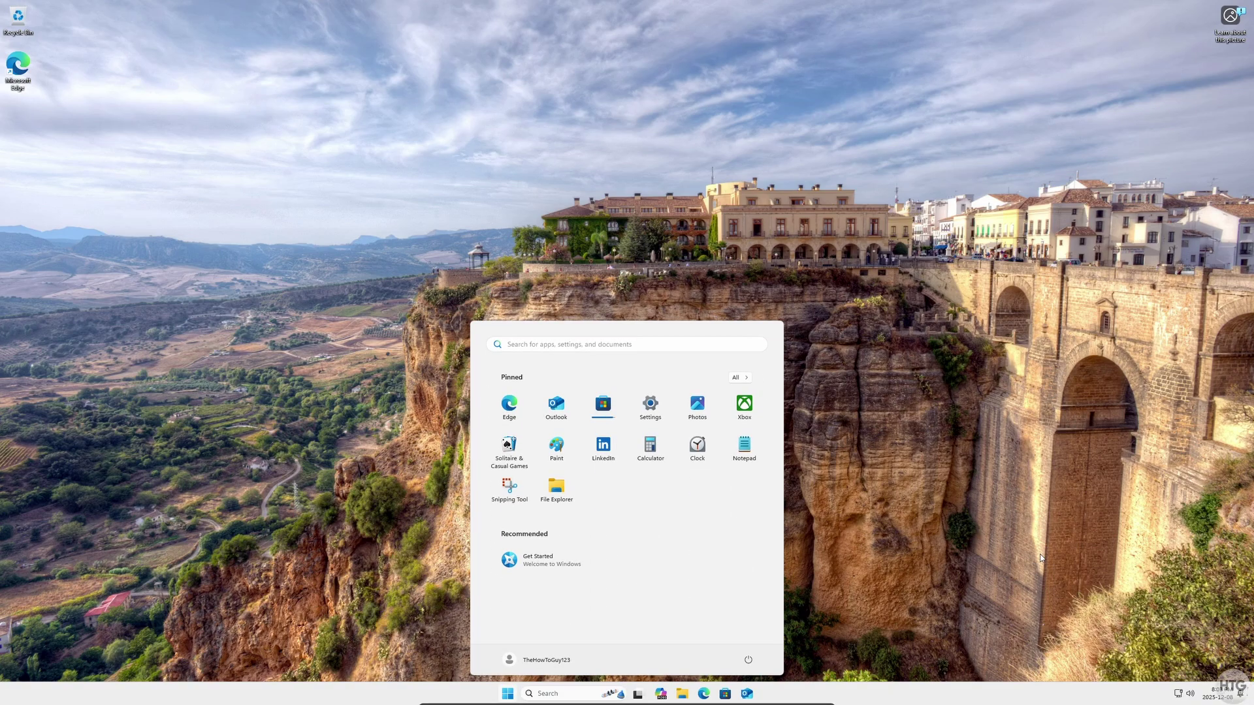